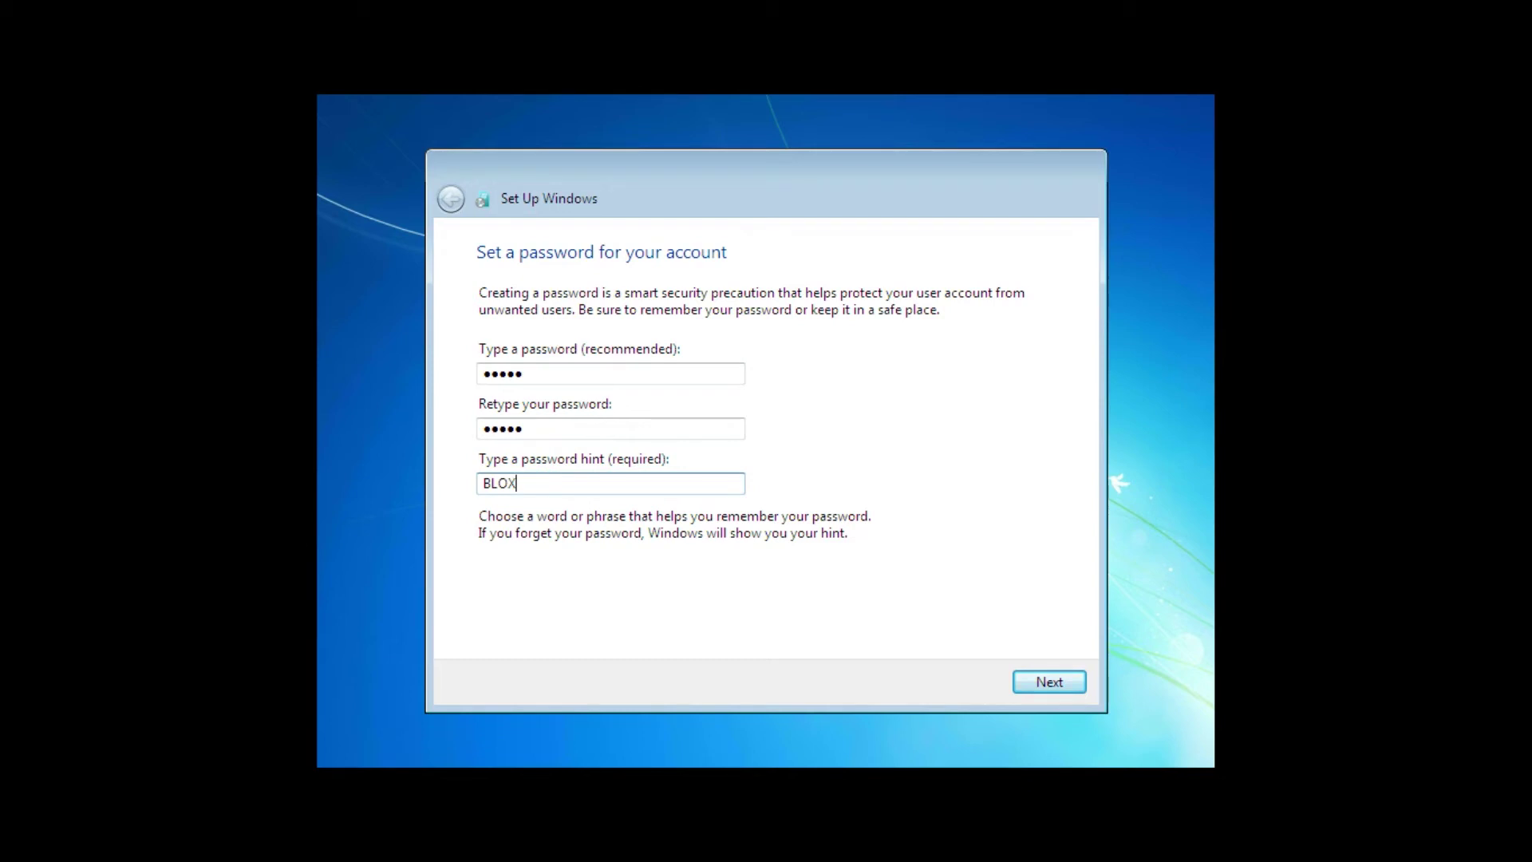
Step: Clear the password hint, the account password and its confirmation, and continue the setup without a password
{"action": "key", "text": "BackSpace"}
{"action": "key", "text": "BackSpace"}
{"action": "key", "text": "BackSpace"}
{"action": "key", "text": "BackSpace"}
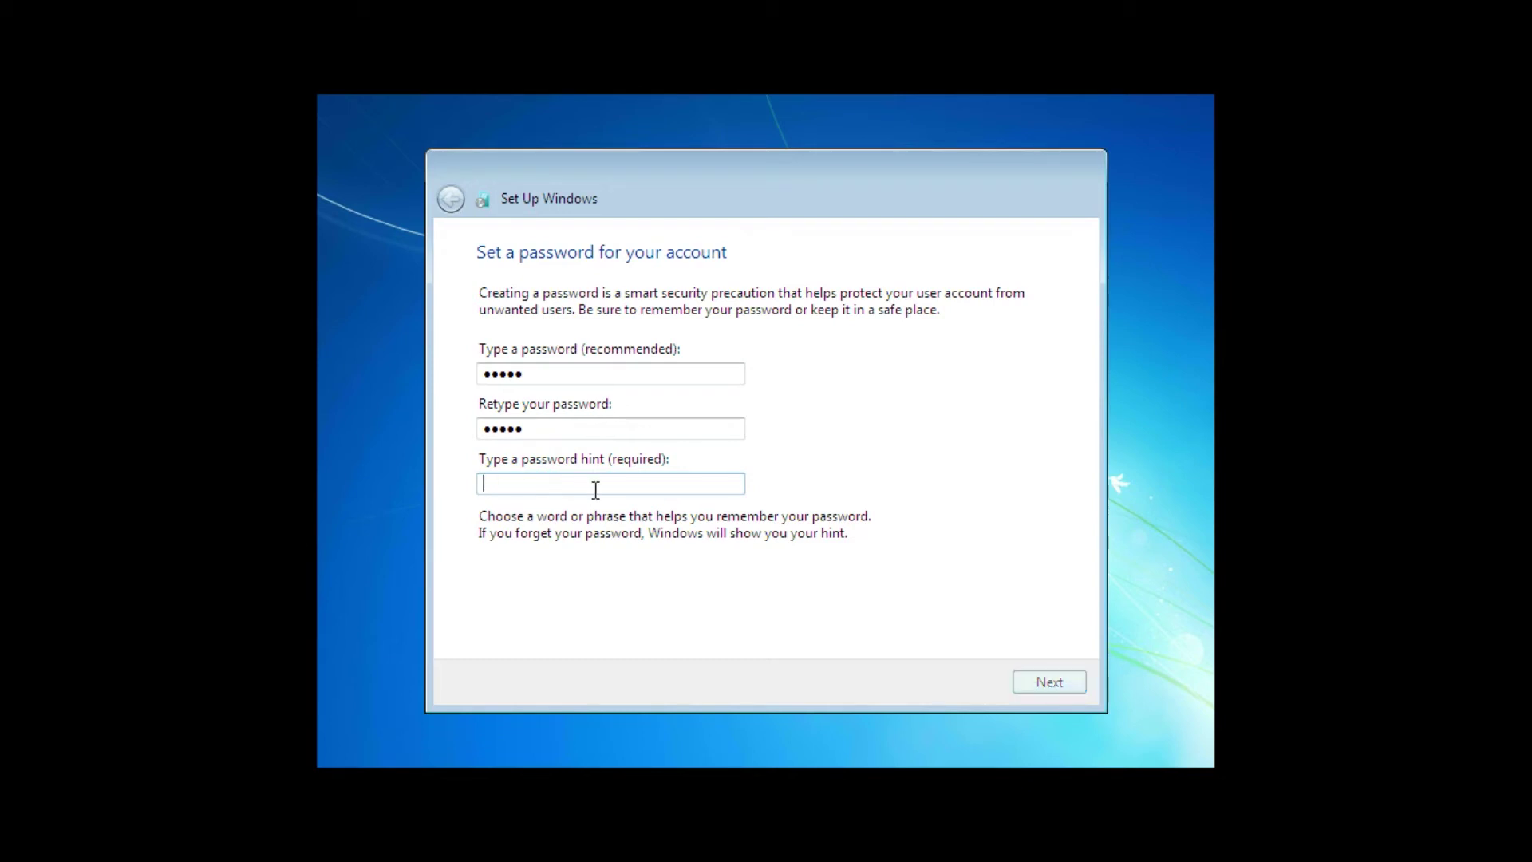
{"action": "double_click", "coordinate": [542, 429]}
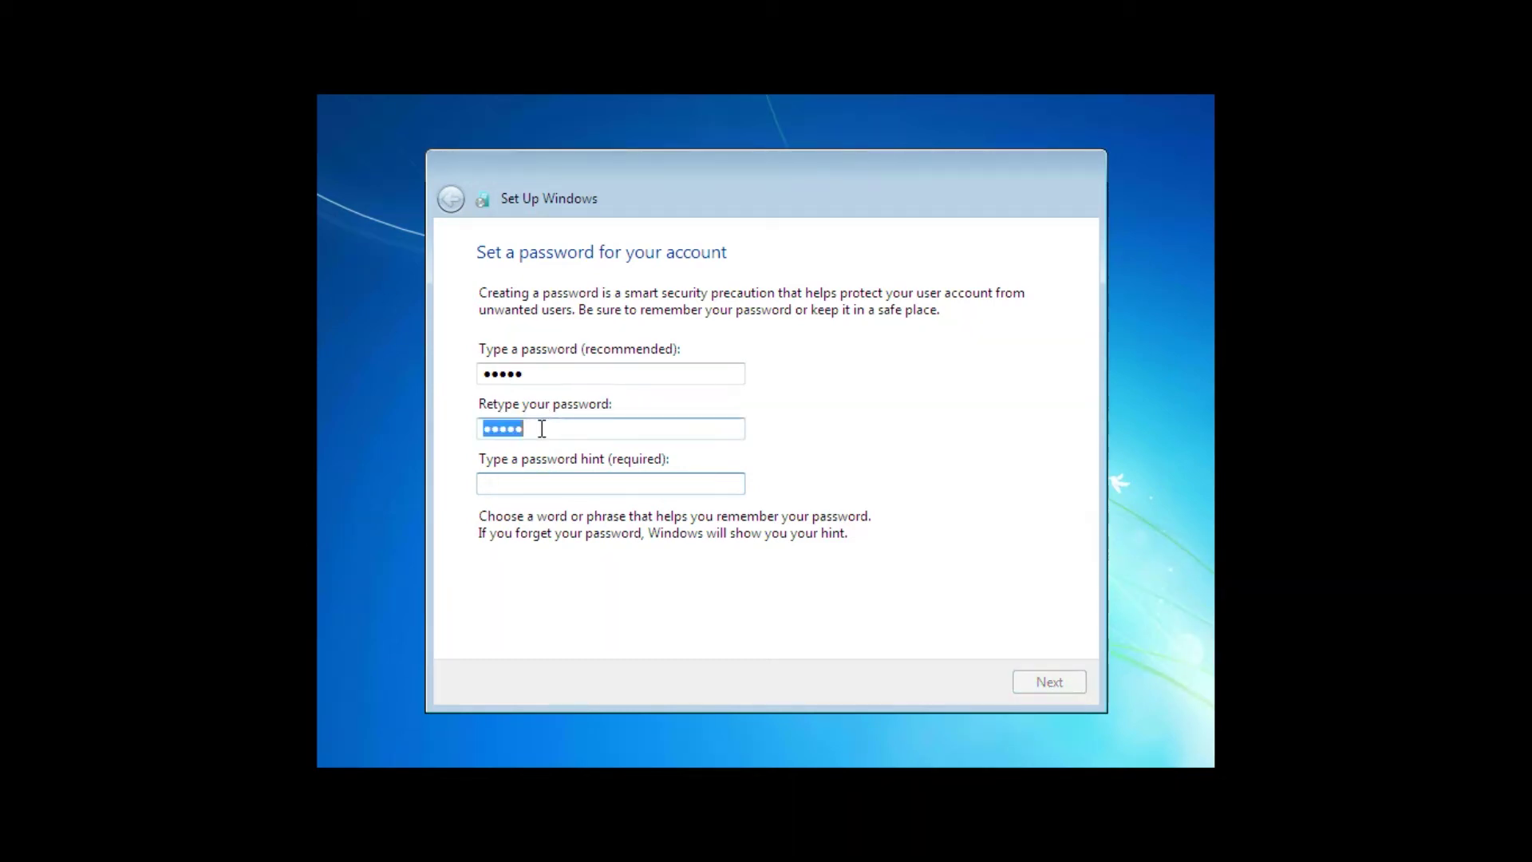
{"action": "double_click", "coordinate": [553, 367]}
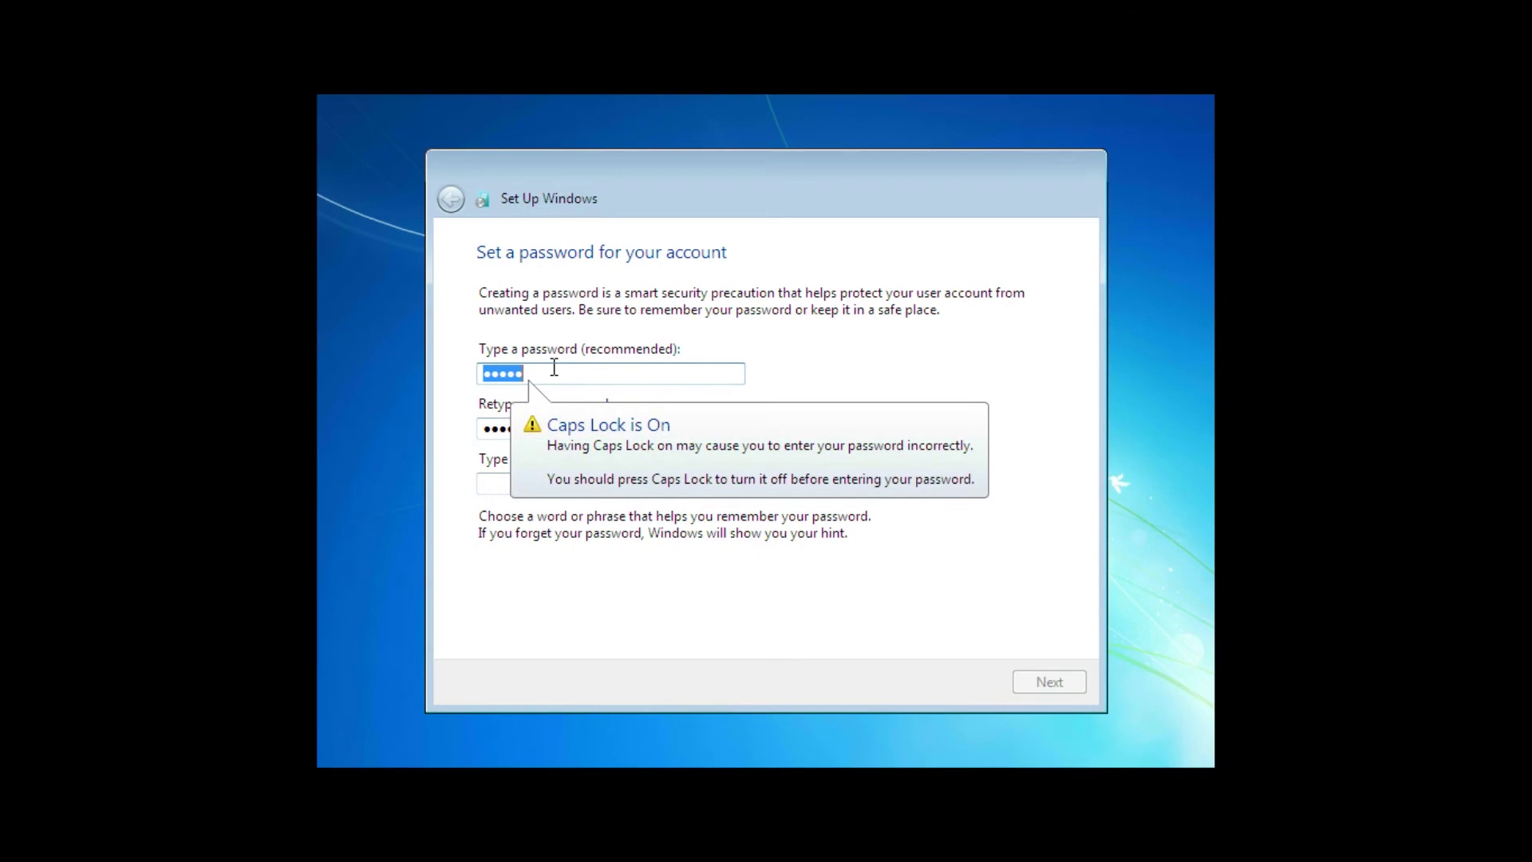
{"action": "key", "text": "BackSpace"}
{"action": "double_click", "coordinate": [527, 430]}
{"action": "key", "text": "BackSpace"}
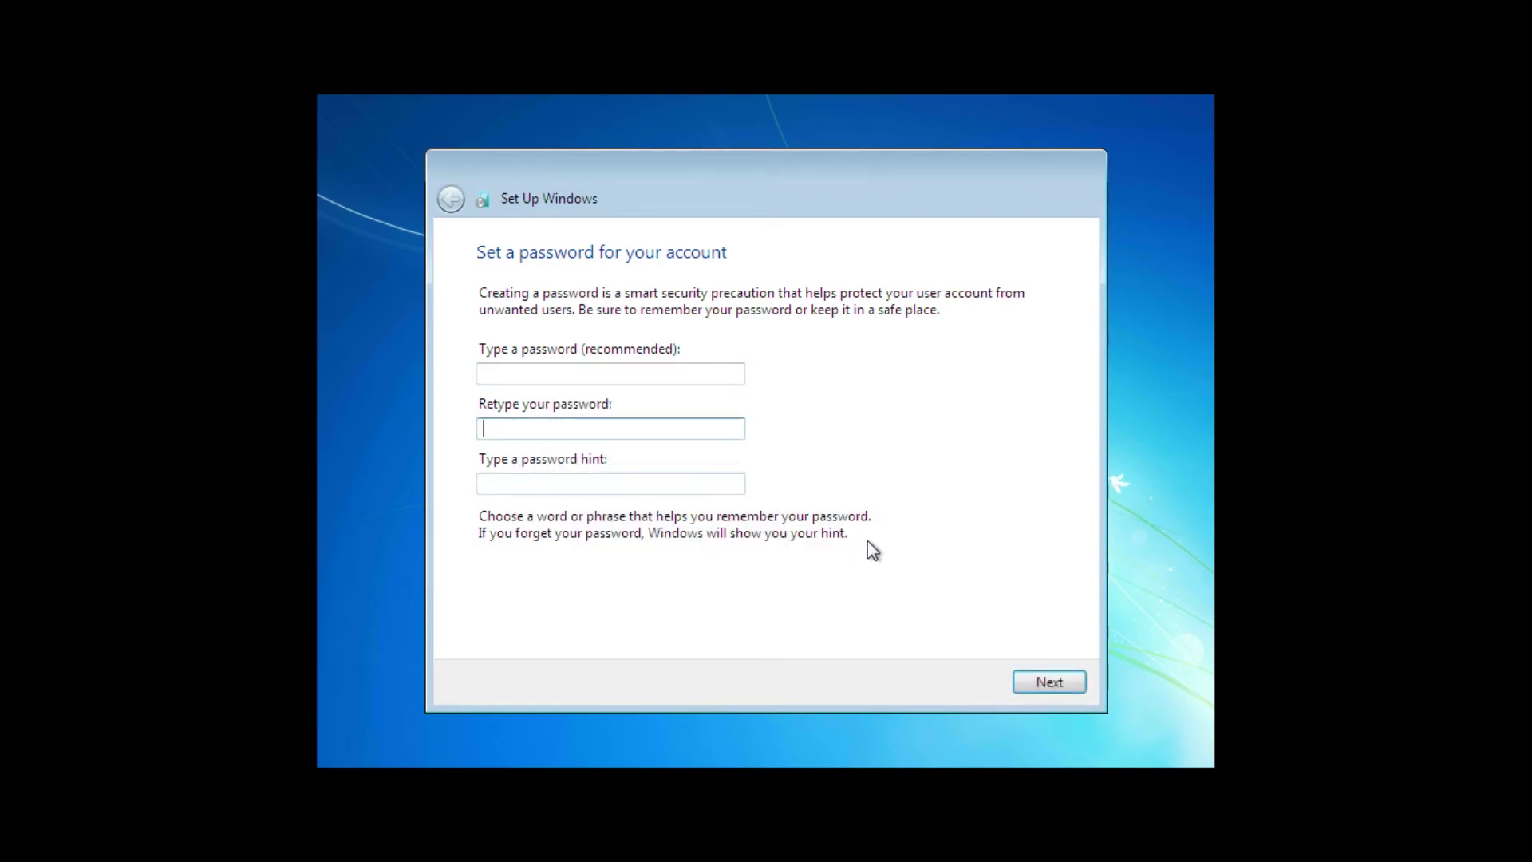
{"action": "left_click", "coordinate": [1051, 691]}
Step: Accept the time and date settings with Pacific Time (US & Canada), and decline installing the unverified driver software
{"action": "left_click", "coordinate": [625, 477]}
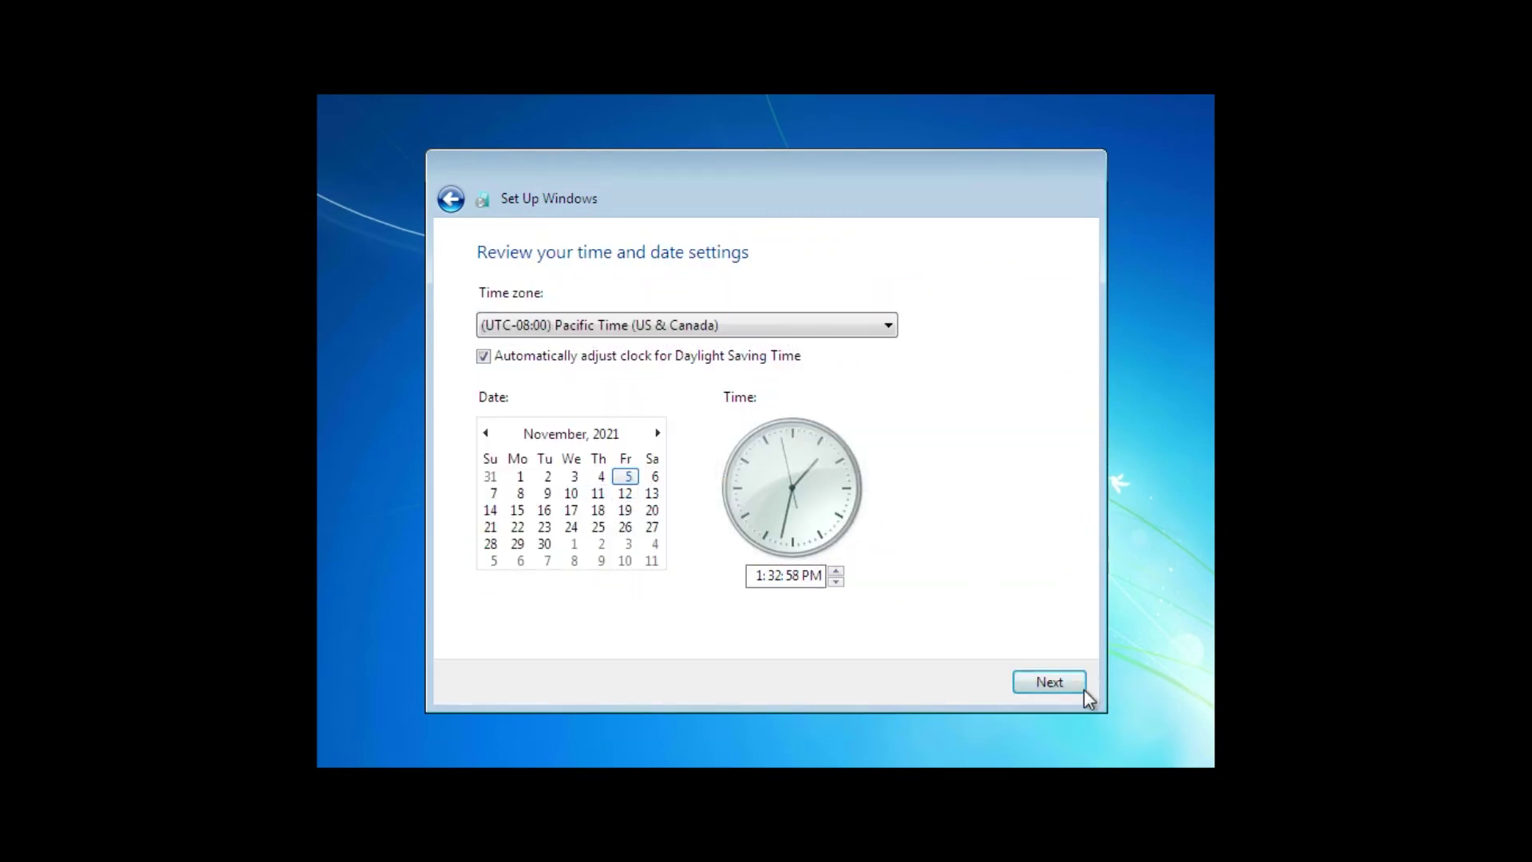
{"action": "left_click", "coordinate": [1083, 690]}
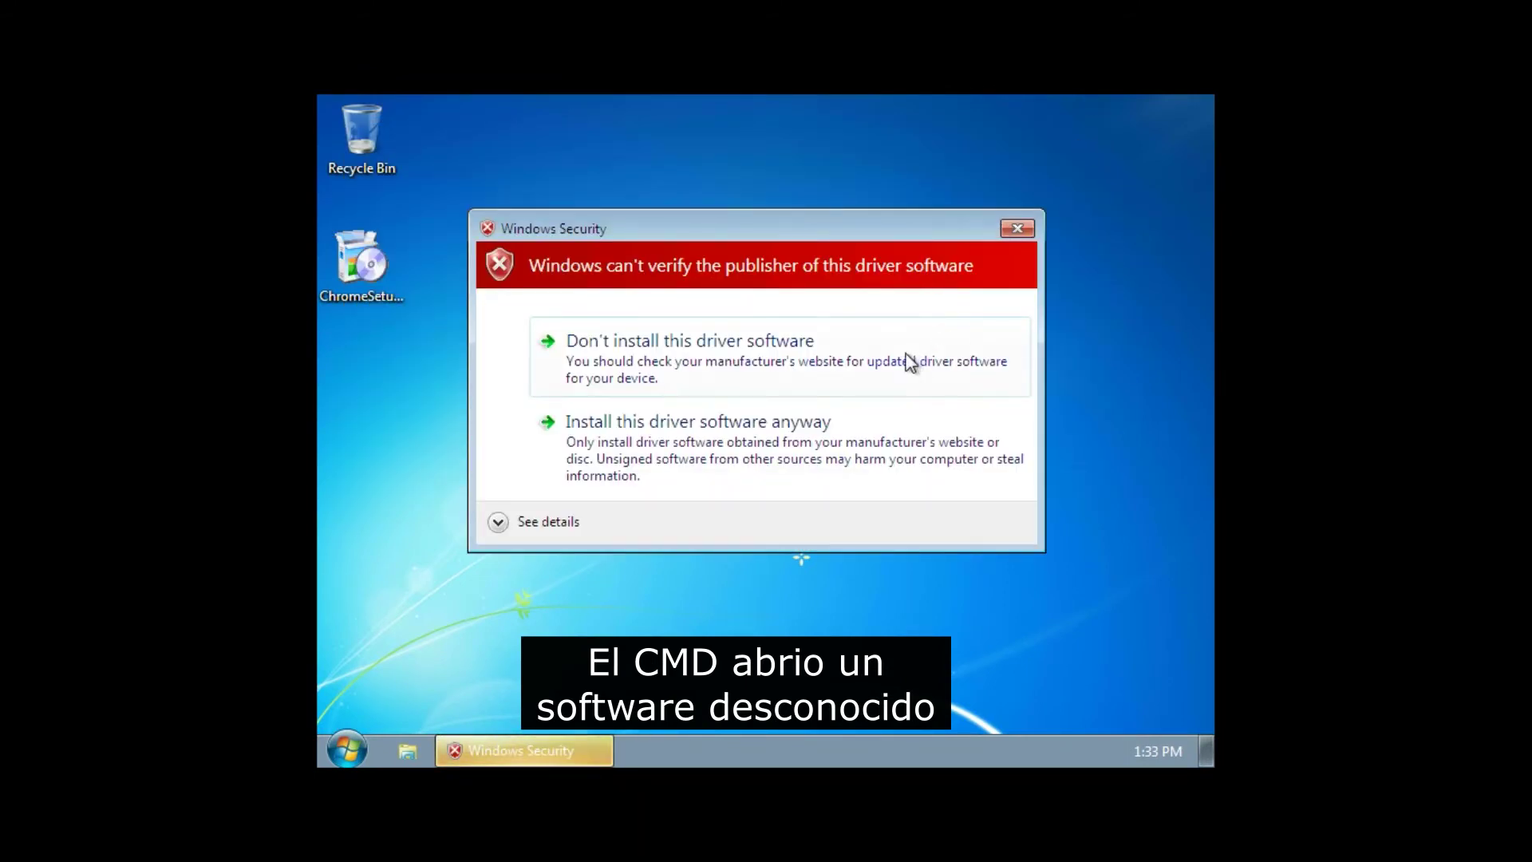
{"action": "left_click", "coordinate": [721, 344]}
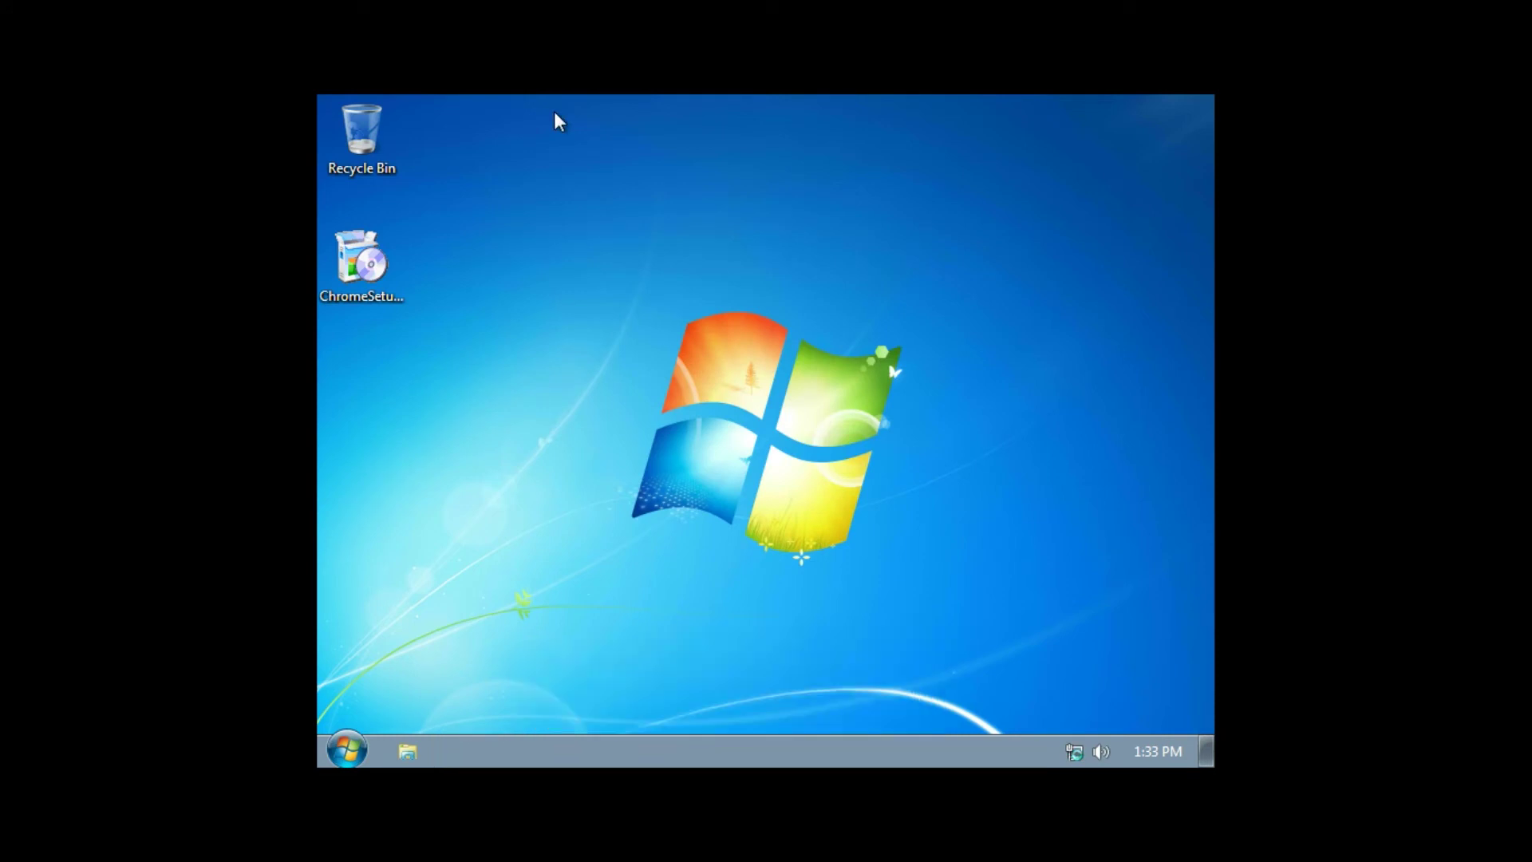
Step: Set the screen resolution to 1152 × 864, keep the new display settings and close the resolution window
{"action": "right_click", "coordinate": [844, 236]}
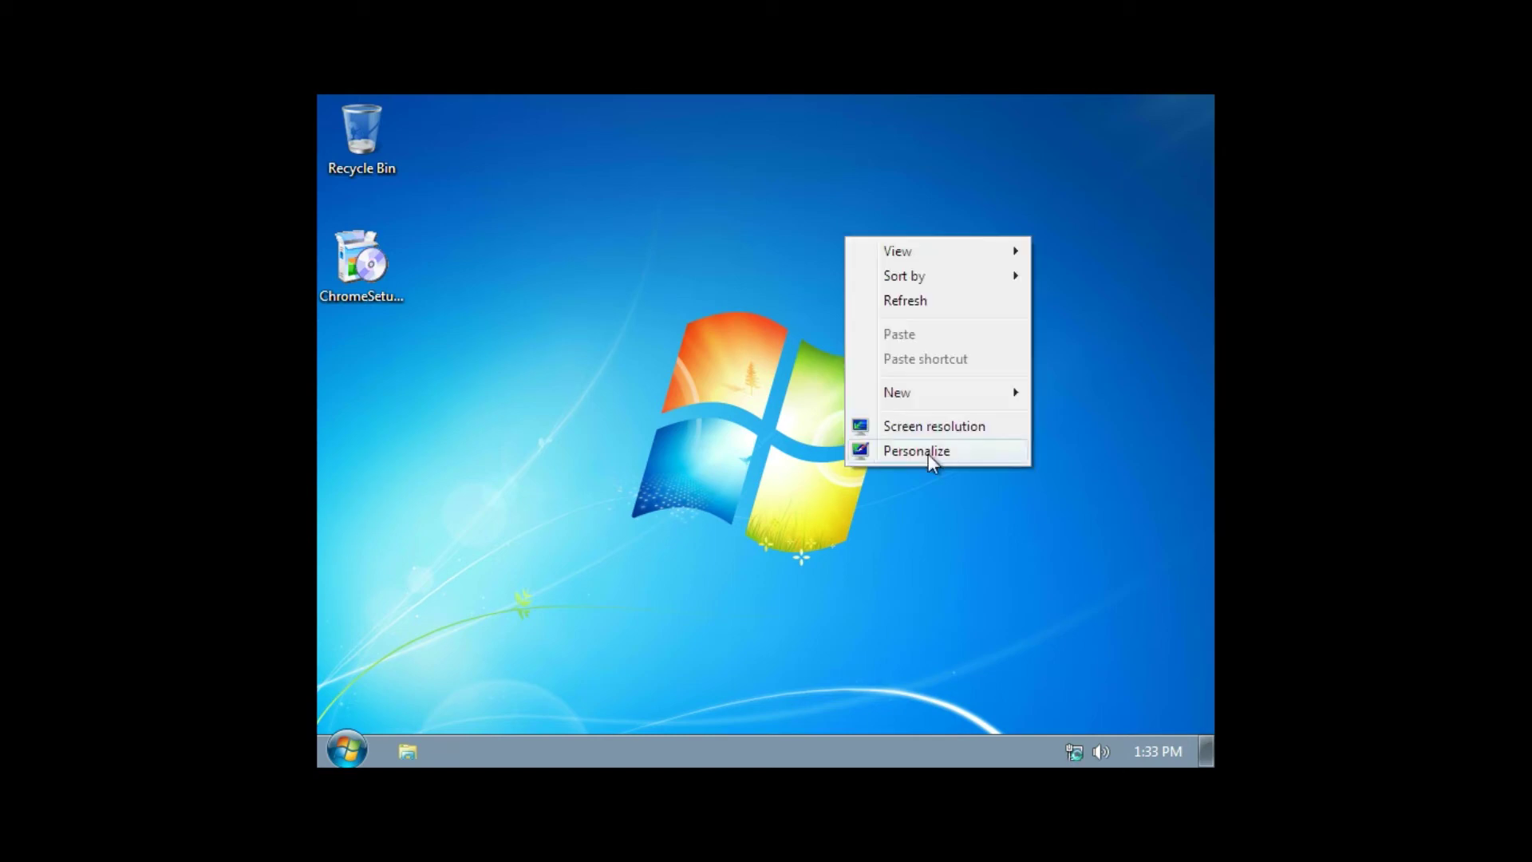
{"action": "left_click", "coordinate": [932, 426]}
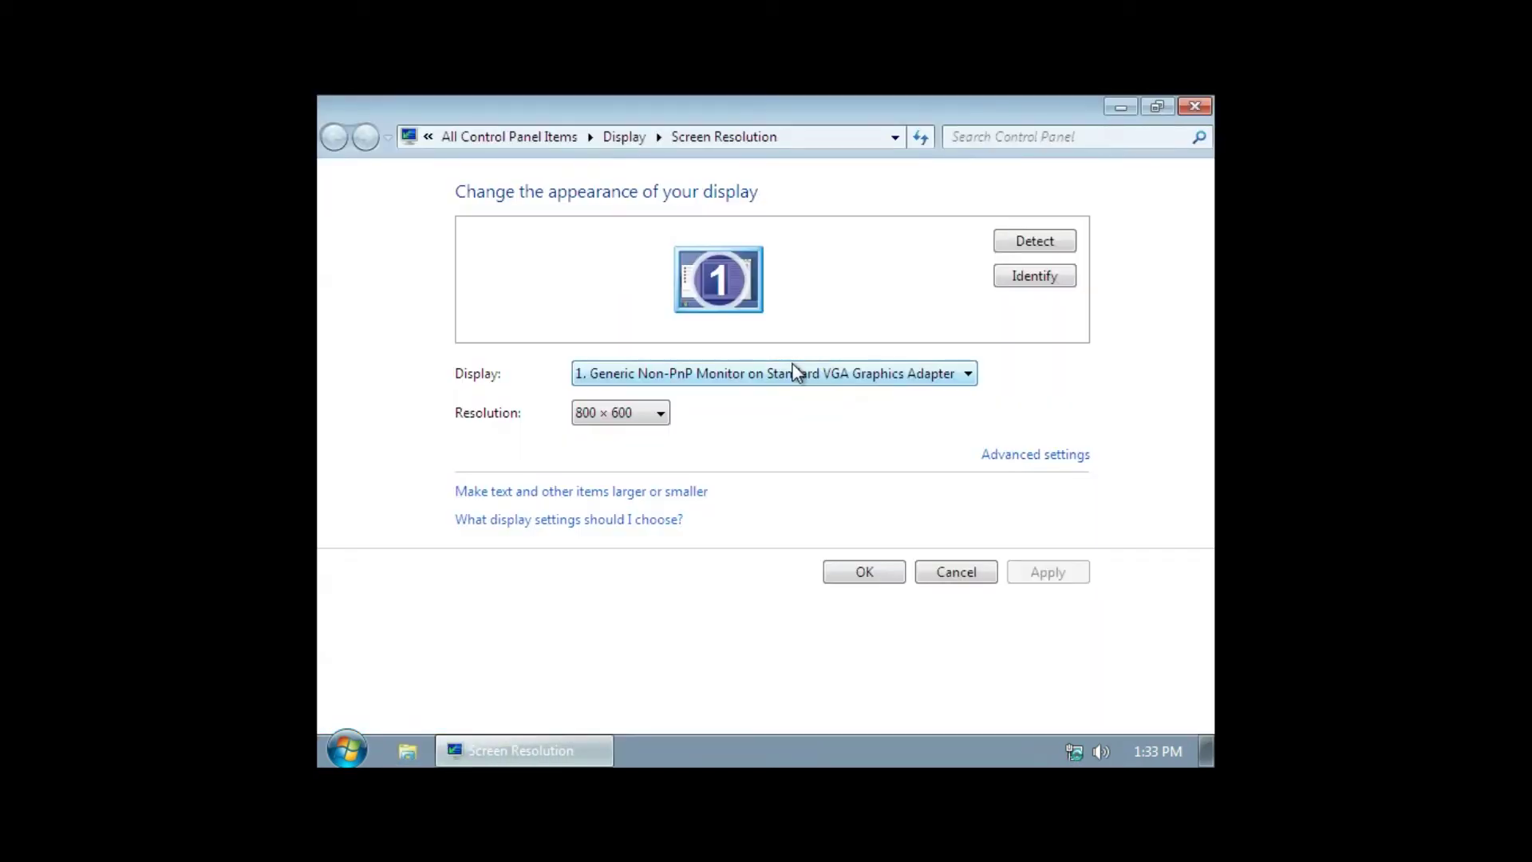
{"action": "left_click", "coordinate": [778, 373]}
{"action": "left_click", "coordinate": [649, 419]}
{"action": "left_click", "coordinate": [649, 418]}
{"action": "left_click", "coordinate": [606, 569]}
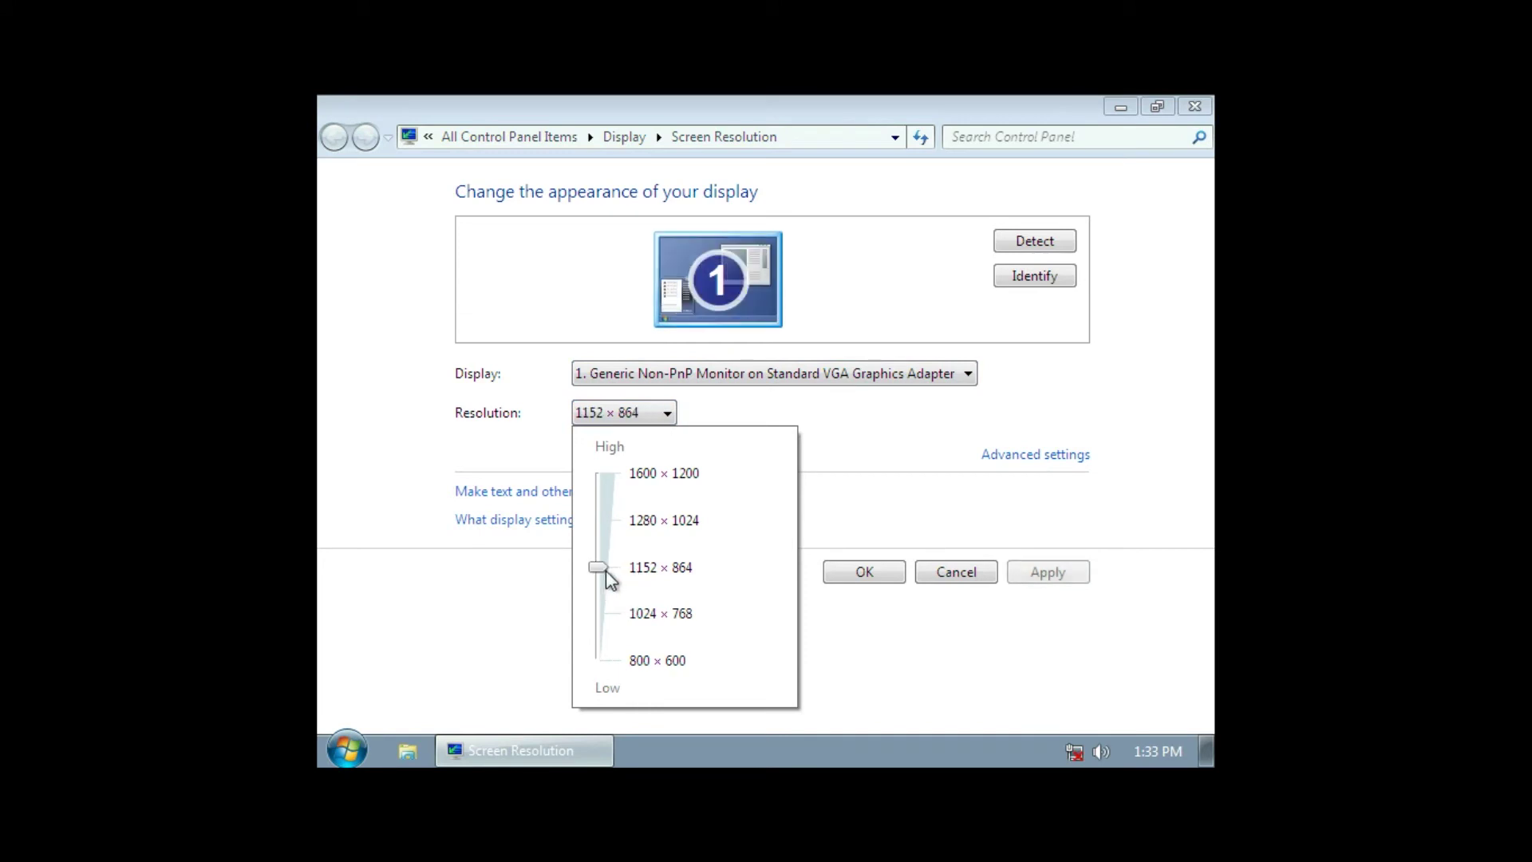
{"action": "left_click", "coordinate": [940, 467]}
{"action": "left_click", "coordinate": [1046, 572]}
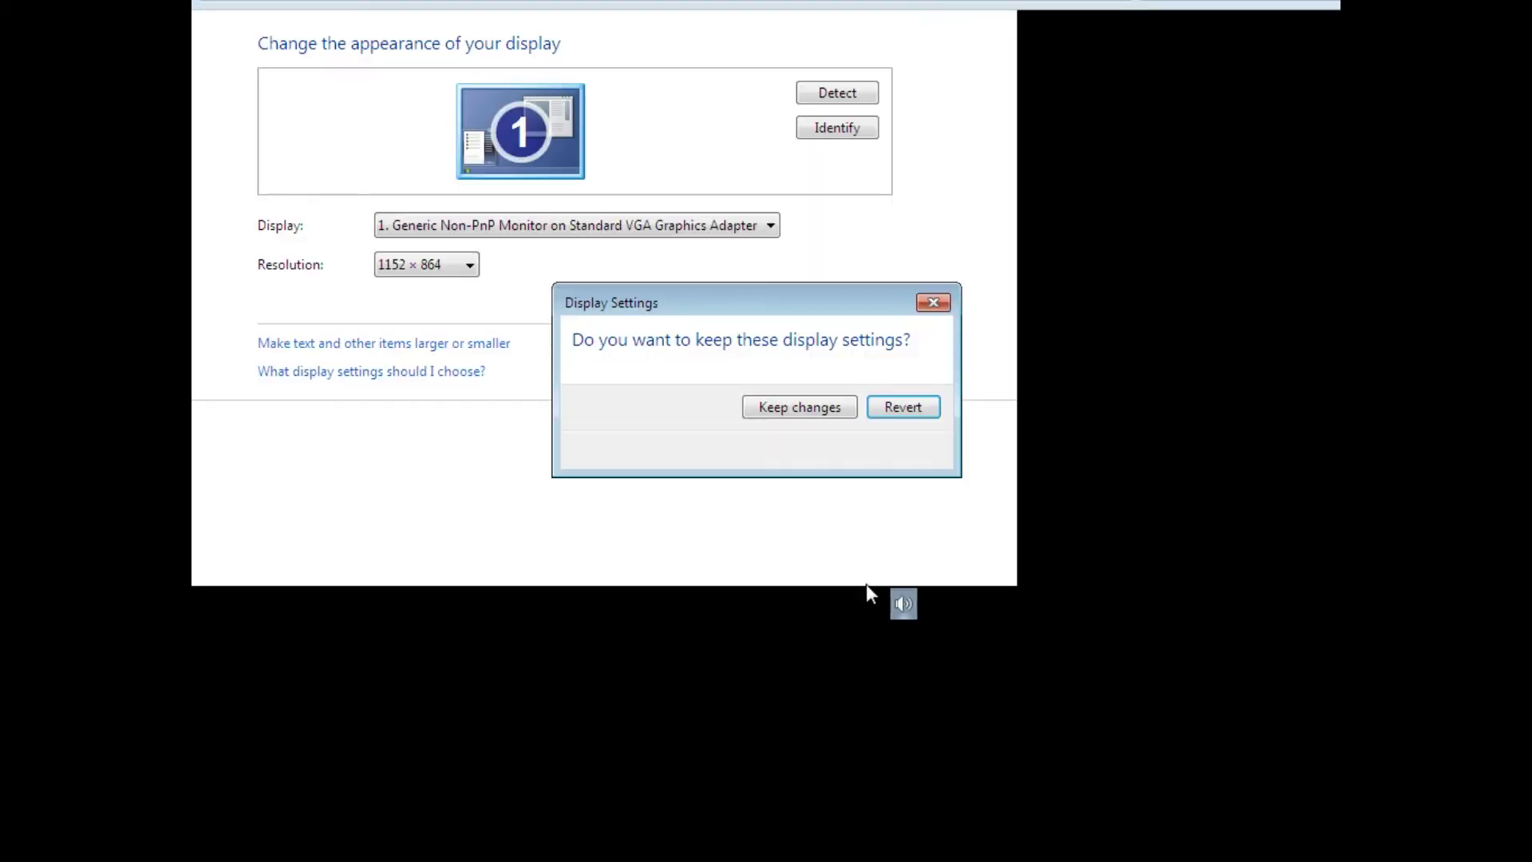
{"action": "left_click", "coordinate": [790, 407]}
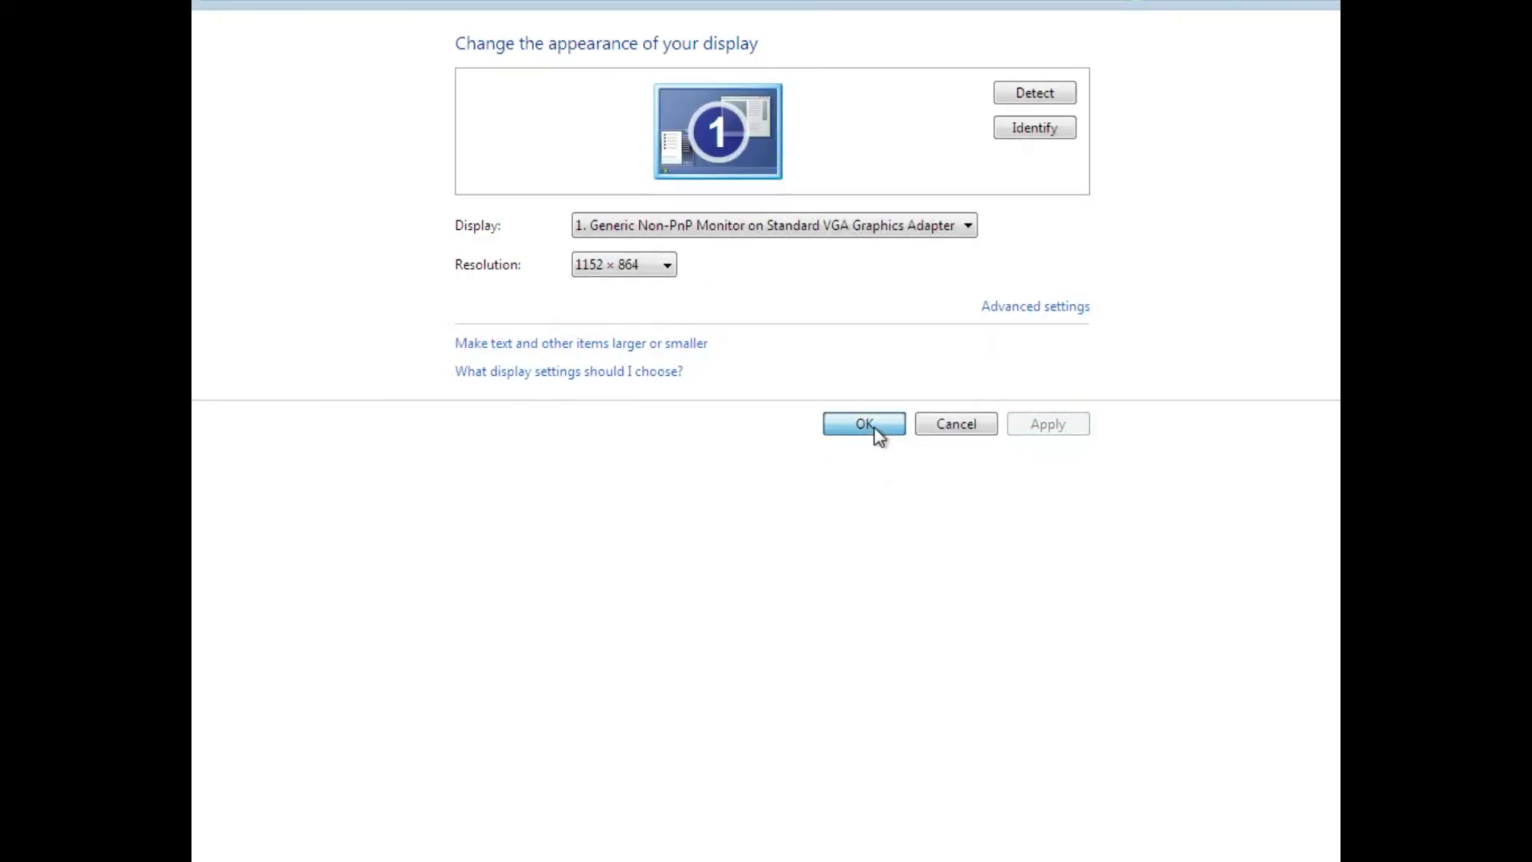
{"action": "left_click", "coordinate": [872, 429]}
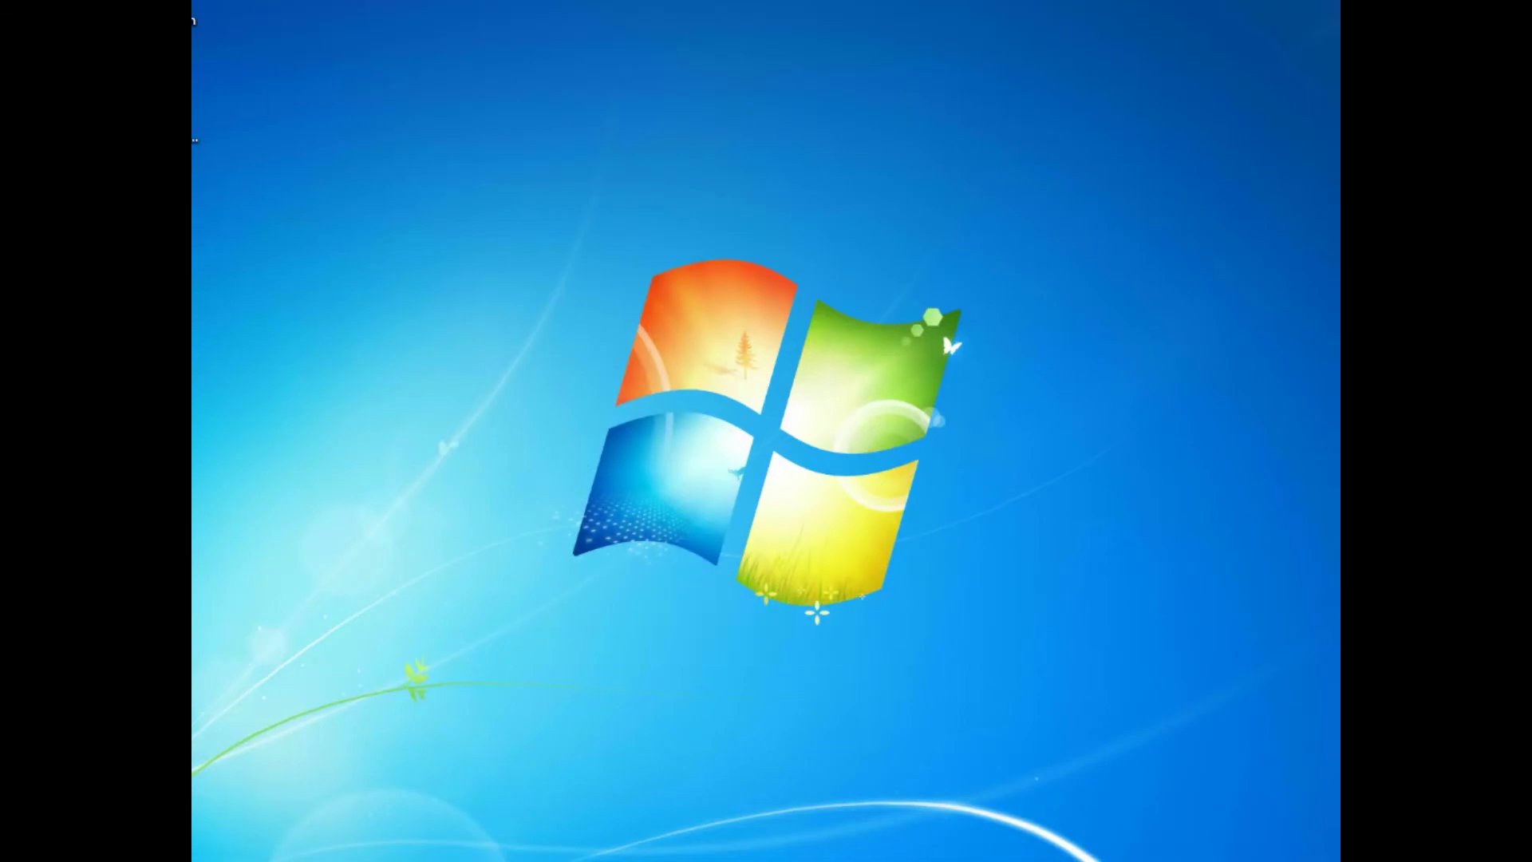
Step: Run the ChromeSetup installer from the desktop
{"action": "left_click", "coordinate": [200, 858]}
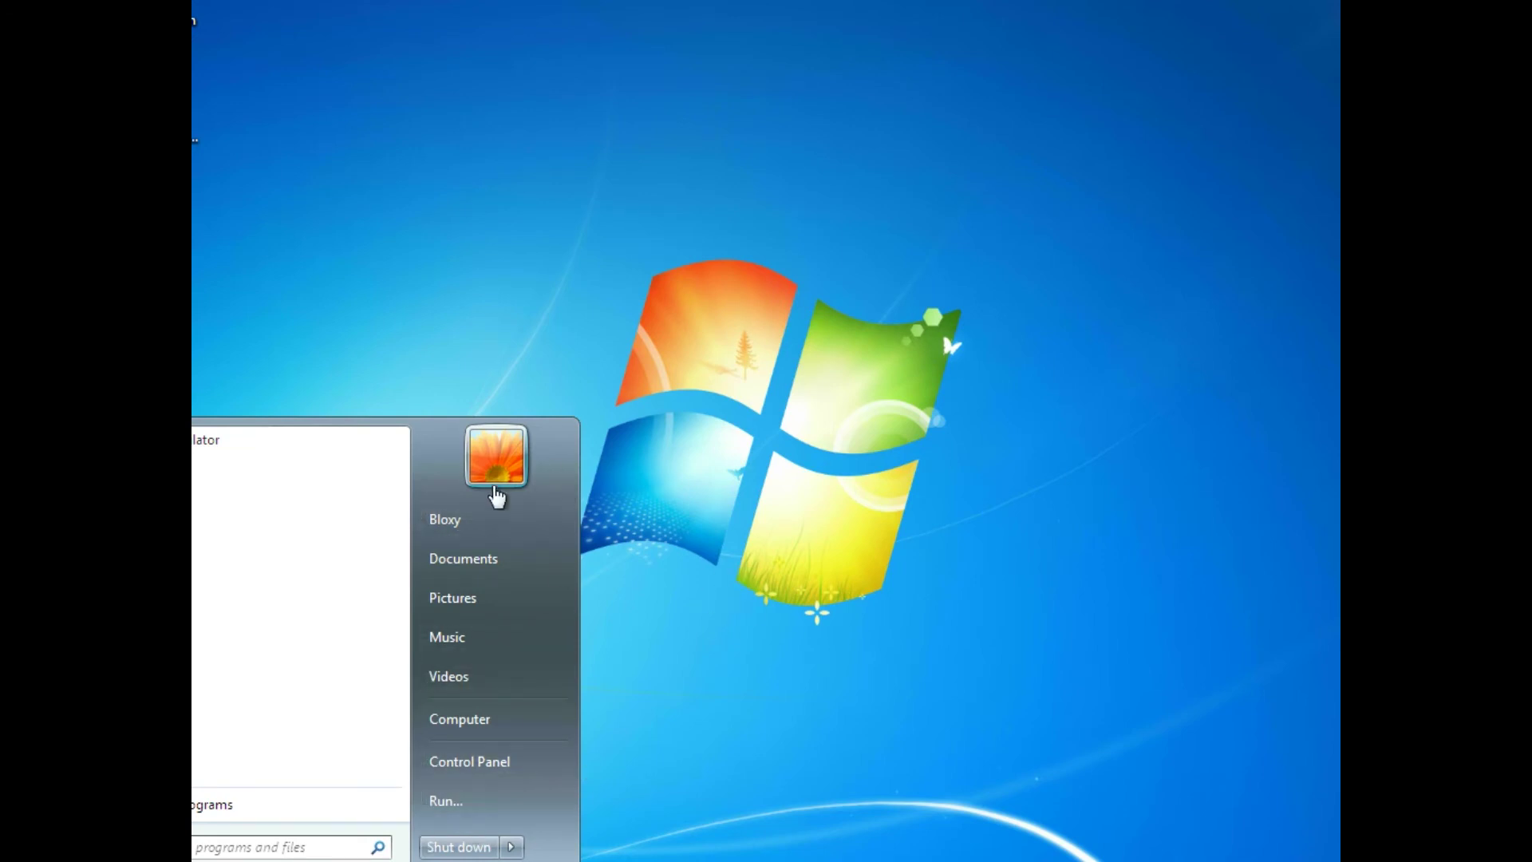
{"action": "left_click", "coordinate": [217, 139]}
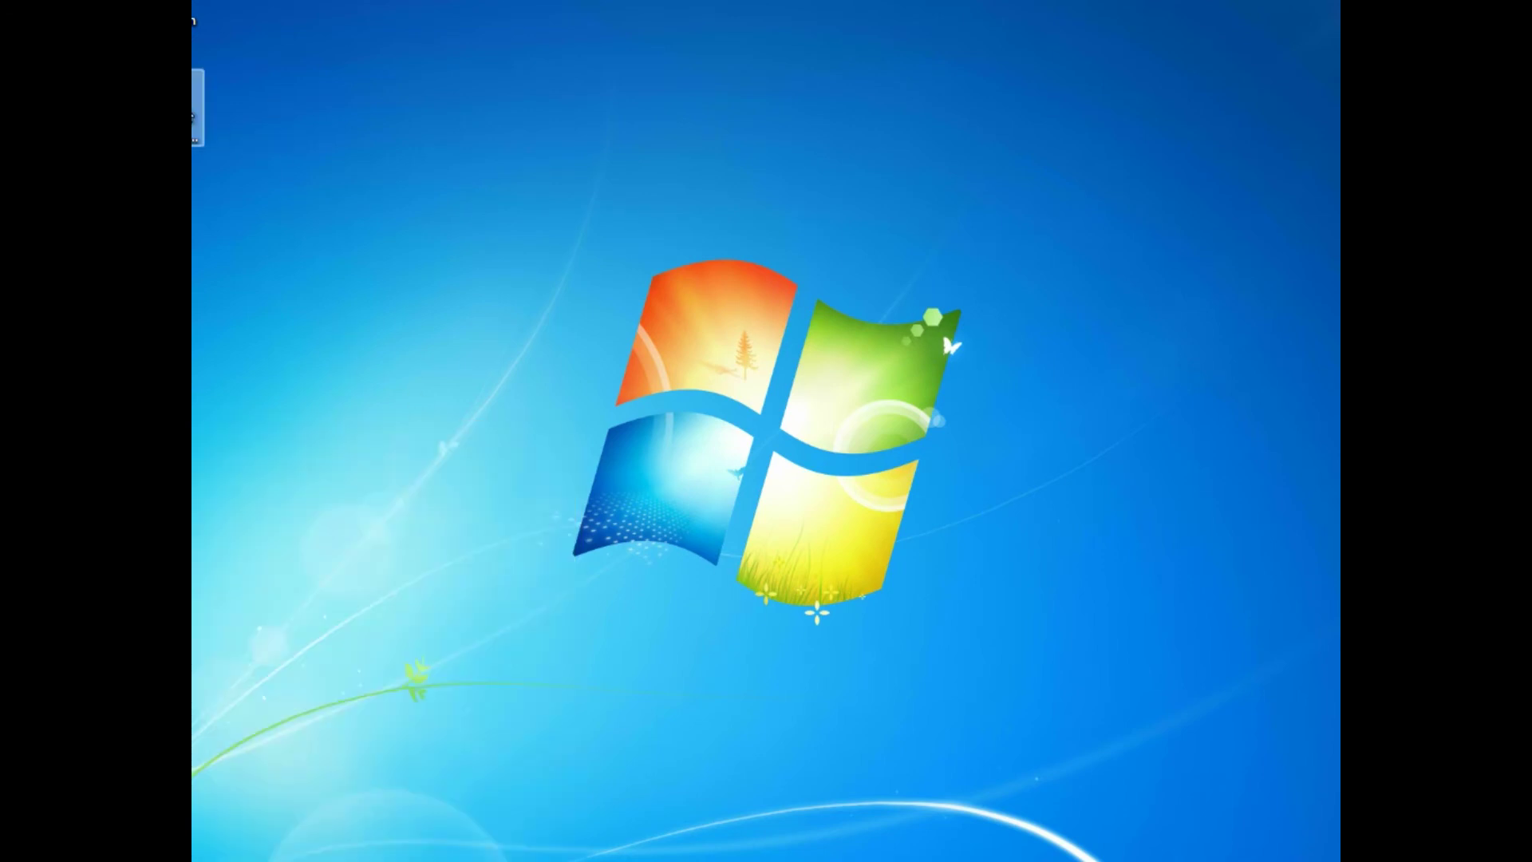
{"action": "left_click_drag", "start_coordinate": [672, 384], "coordinate": [960, 542]}
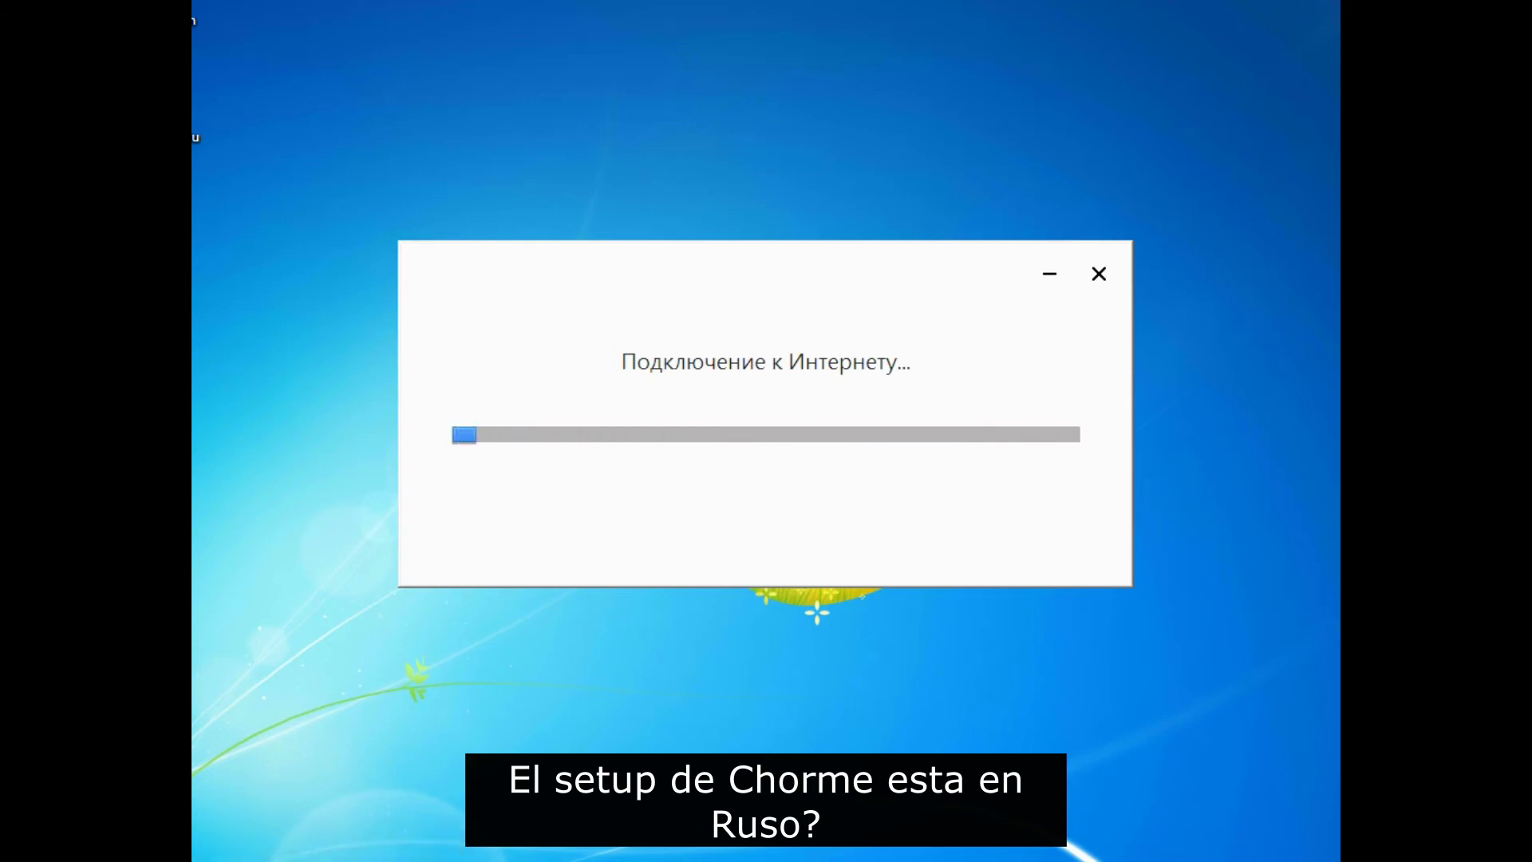
Step: Set the taskbar buttons to "Always combine, hide labels" in the taskbar properties and apply the change
{"action": "right_click", "coordinate": [671, 860]}
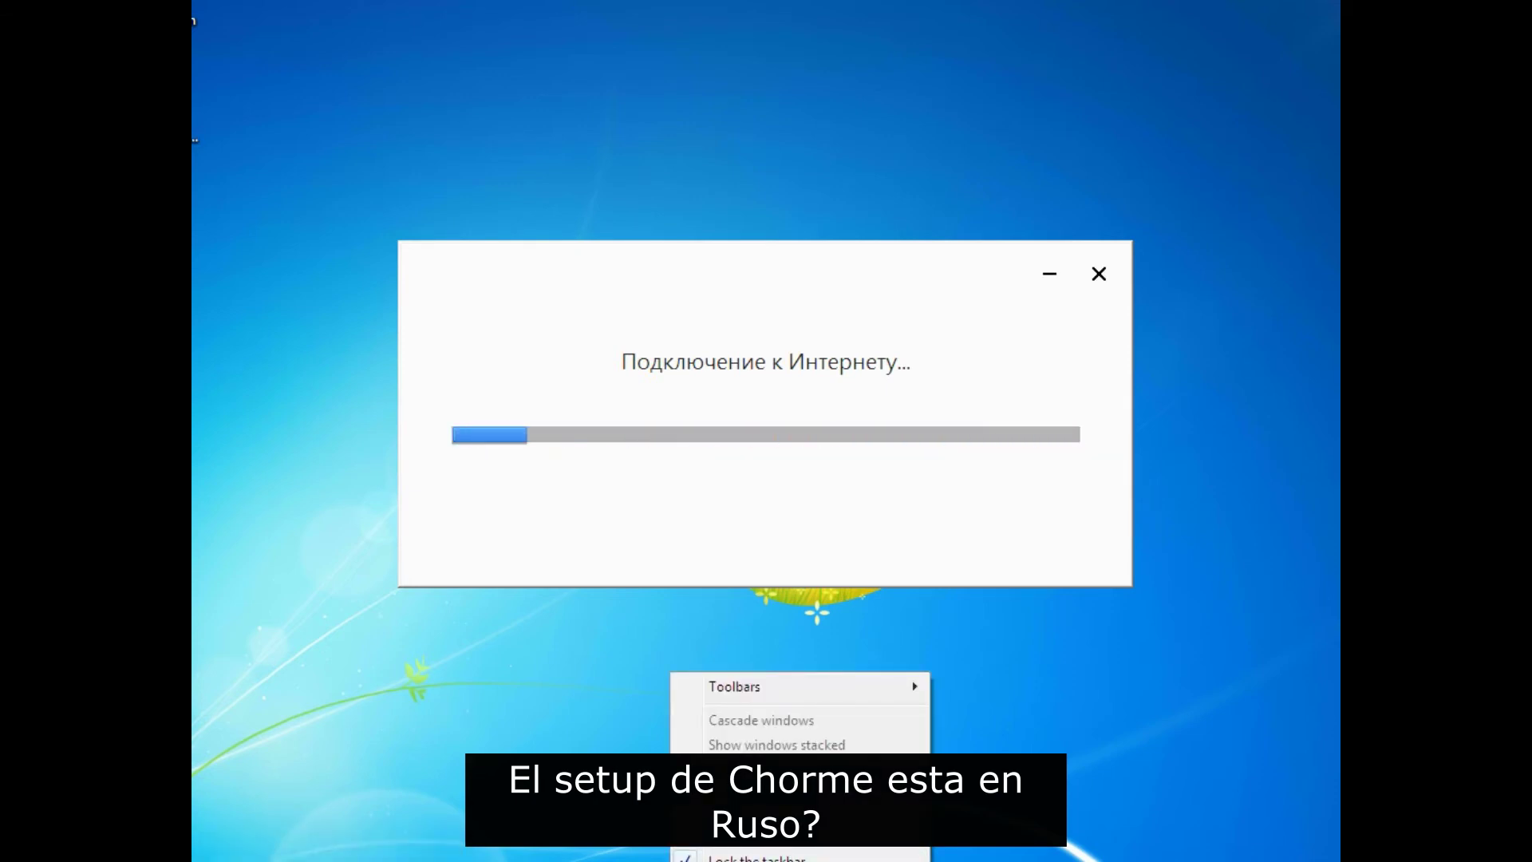
{"action": "left_click", "coordinate": [766, 861]}
{"action": "left_click", "coordinate": [440, 549]}
{"action": "left_click", "coordinate": [438, 549]}
{"action": "left_click", "coordinate": [423, 581]}
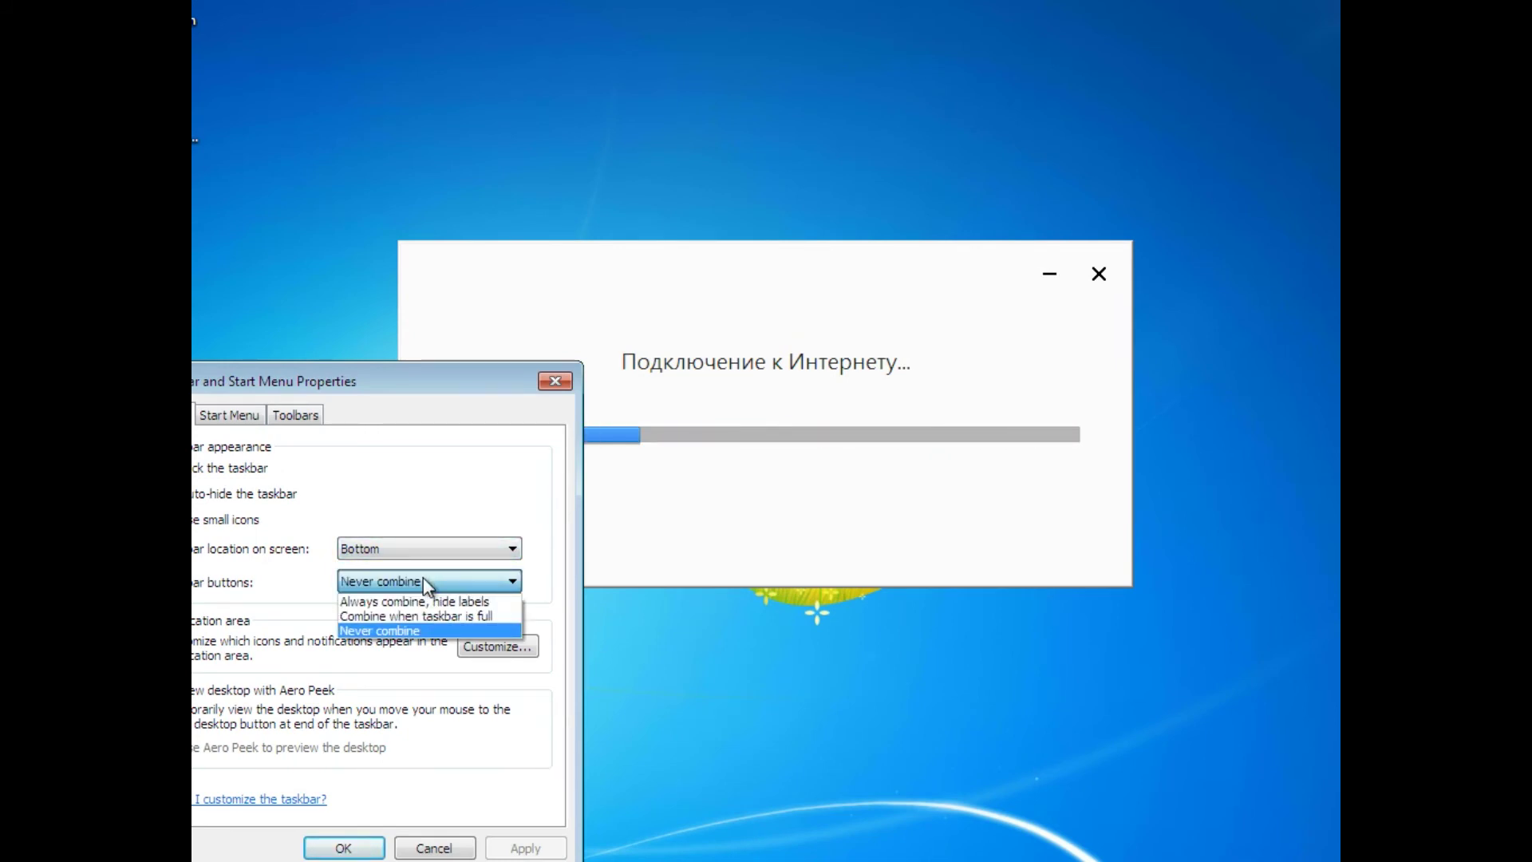
{"action": "left_click", "coordinate": [423, 581]}
{"action": "left_click", "coordinate": [438, 581]}
{"action": "left_click", "coordinate": [423, 603]}
{"action": "left_click", "coordinate": [437, 581]}
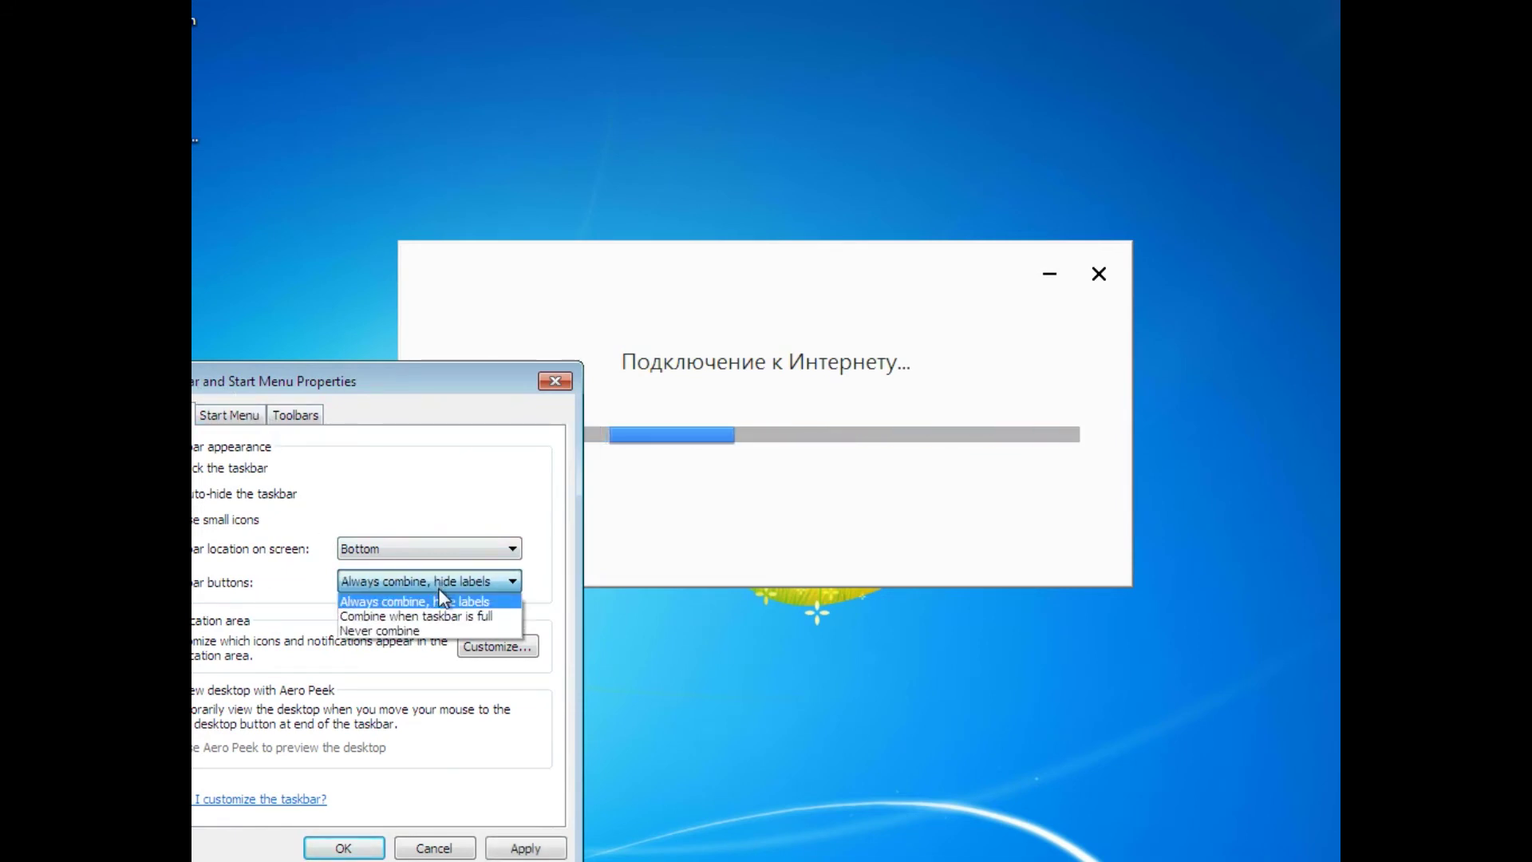
{"action": "left_click", "coordinate": [523, 848]}
{"action": "left_click", "coordinate": [522, 847]}
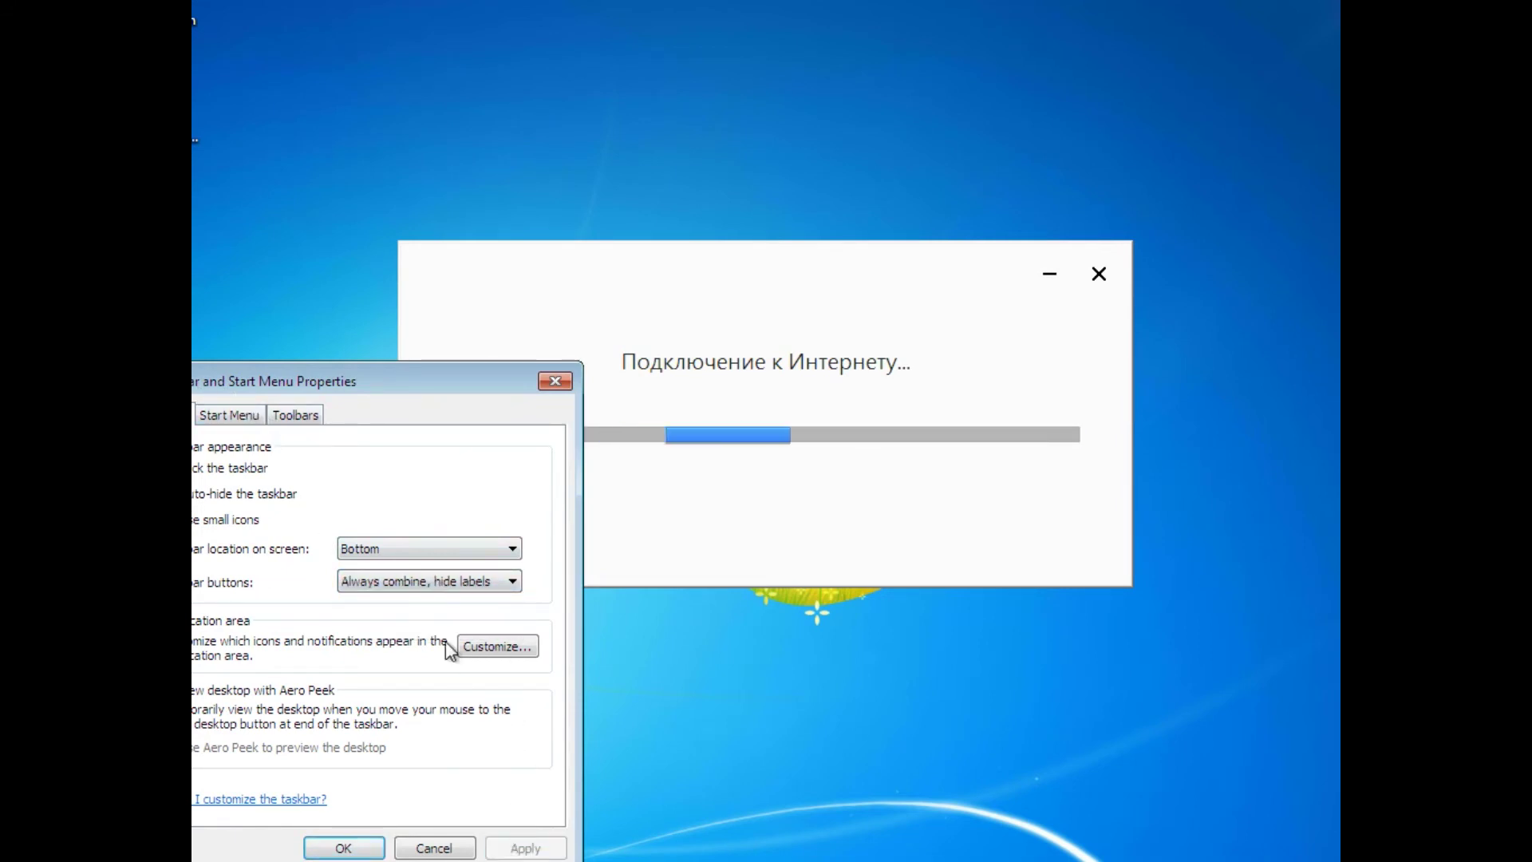
Step: View the Start Menu settings in the taskbar properties
{"action": "left_click", "coordinate": [454, 586]}
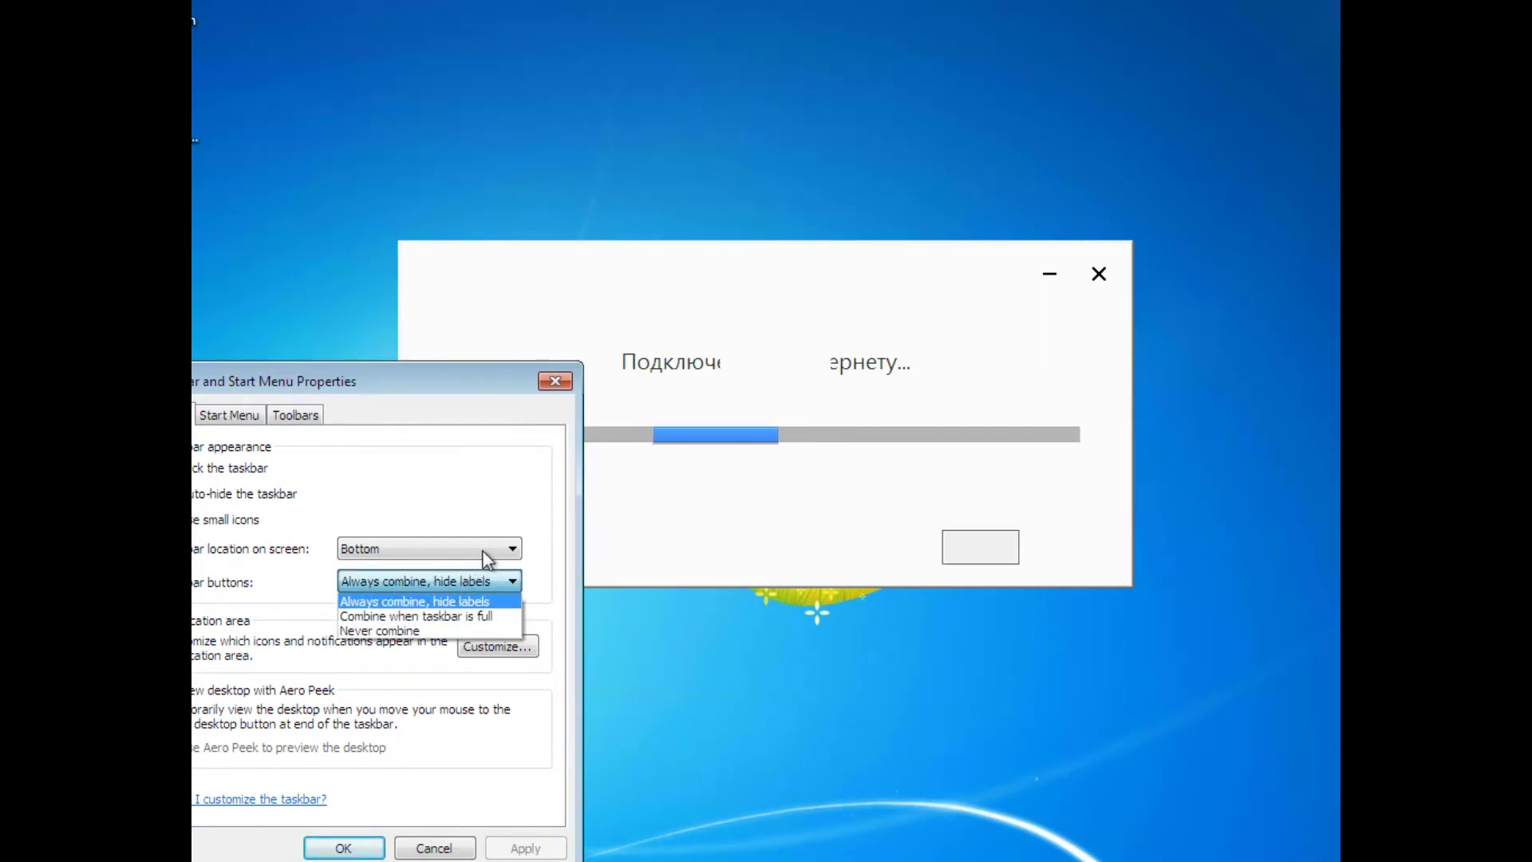
{"action": "left_click", "coordinate": [262, 417]}
{"action": "left_click", "coordinate": [262, 416]}
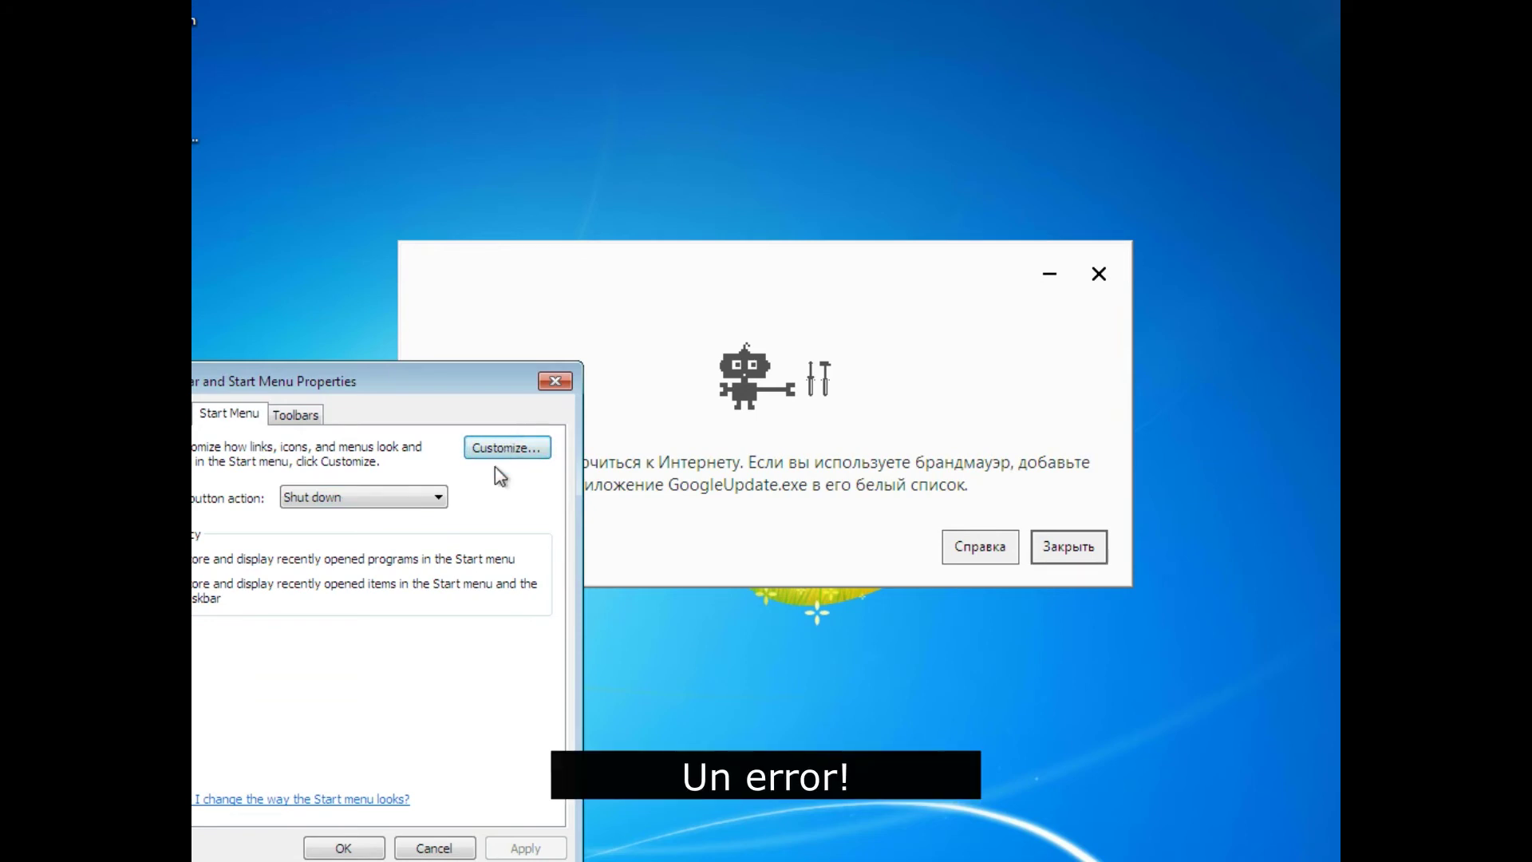
Step: Close the taskbar properties and the Chrome installer's window
{"action": "left_click", "coordinate": [556, 381]}
{"action": "left_click", "coordinate": [976, 539]}
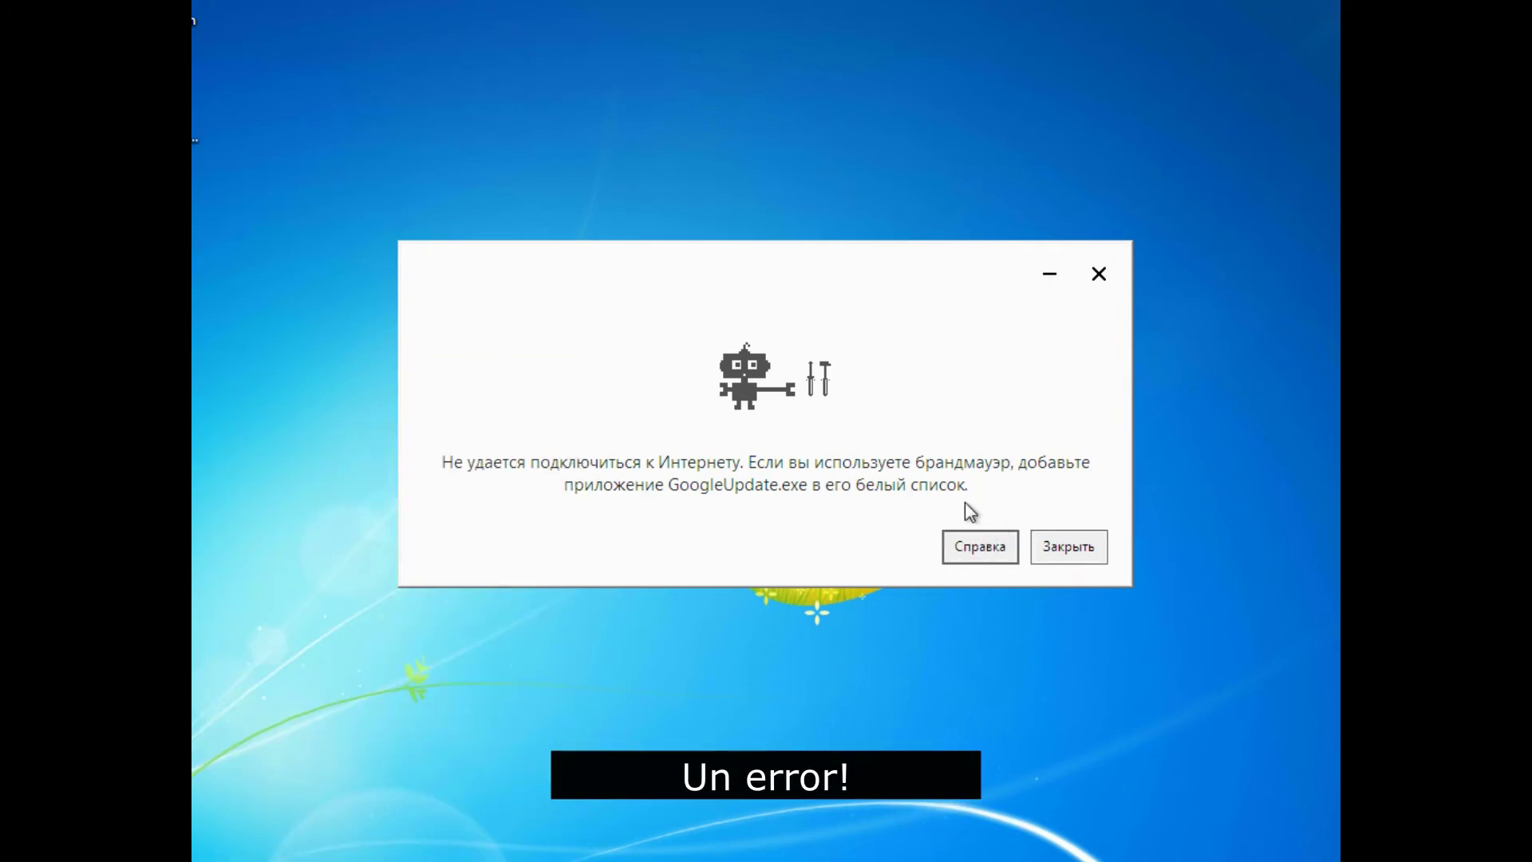
{"action": "left_click", "coordinate": [1090, 551]}
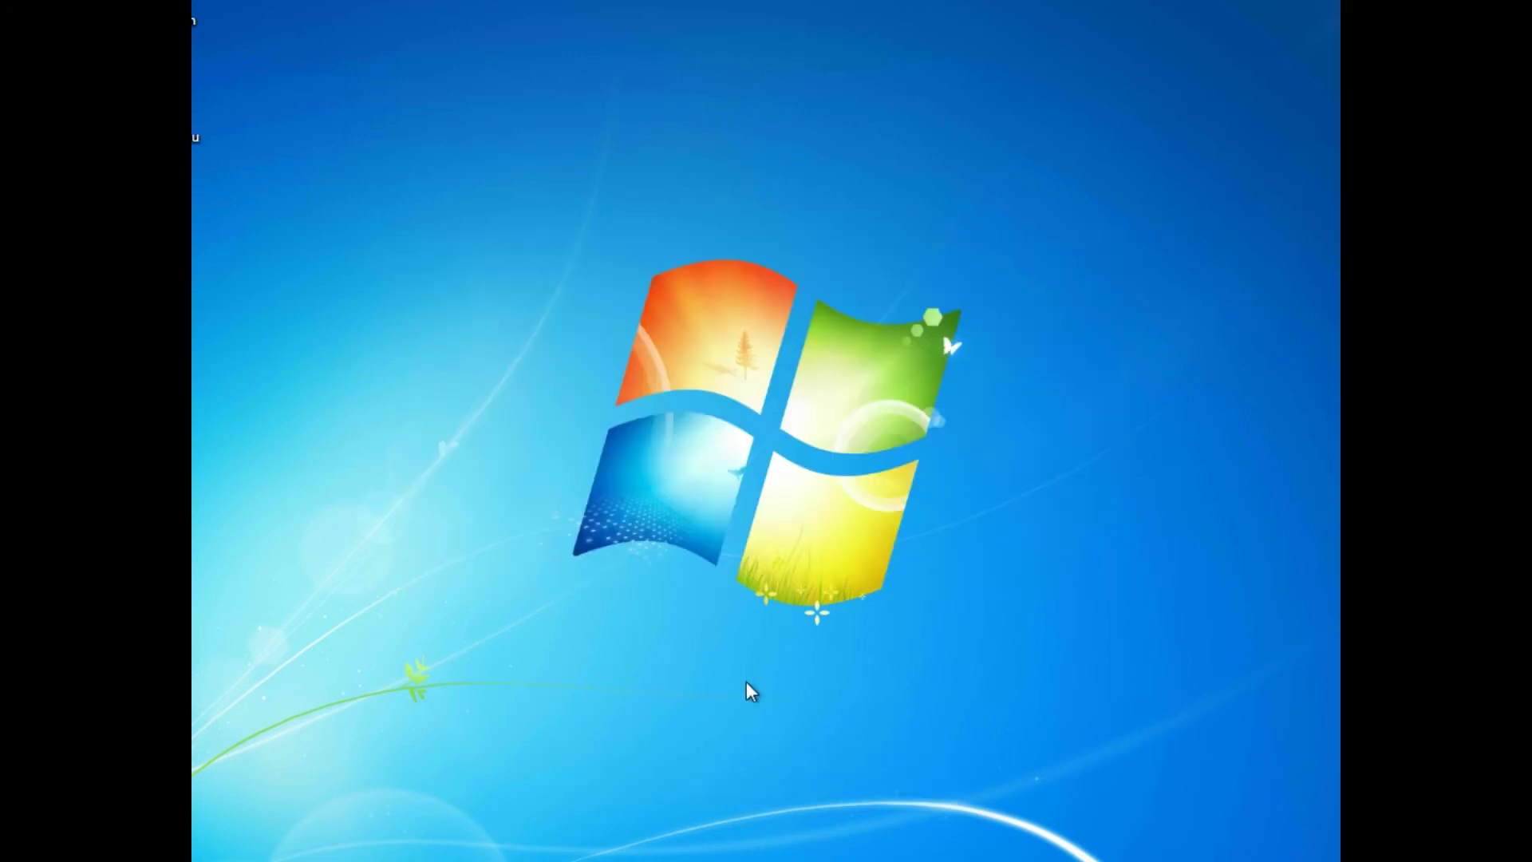
Step: Try to move ChromeSetup from the desktop to the Recycle Bin
{"action": "key", "text": "ctrl+a"}
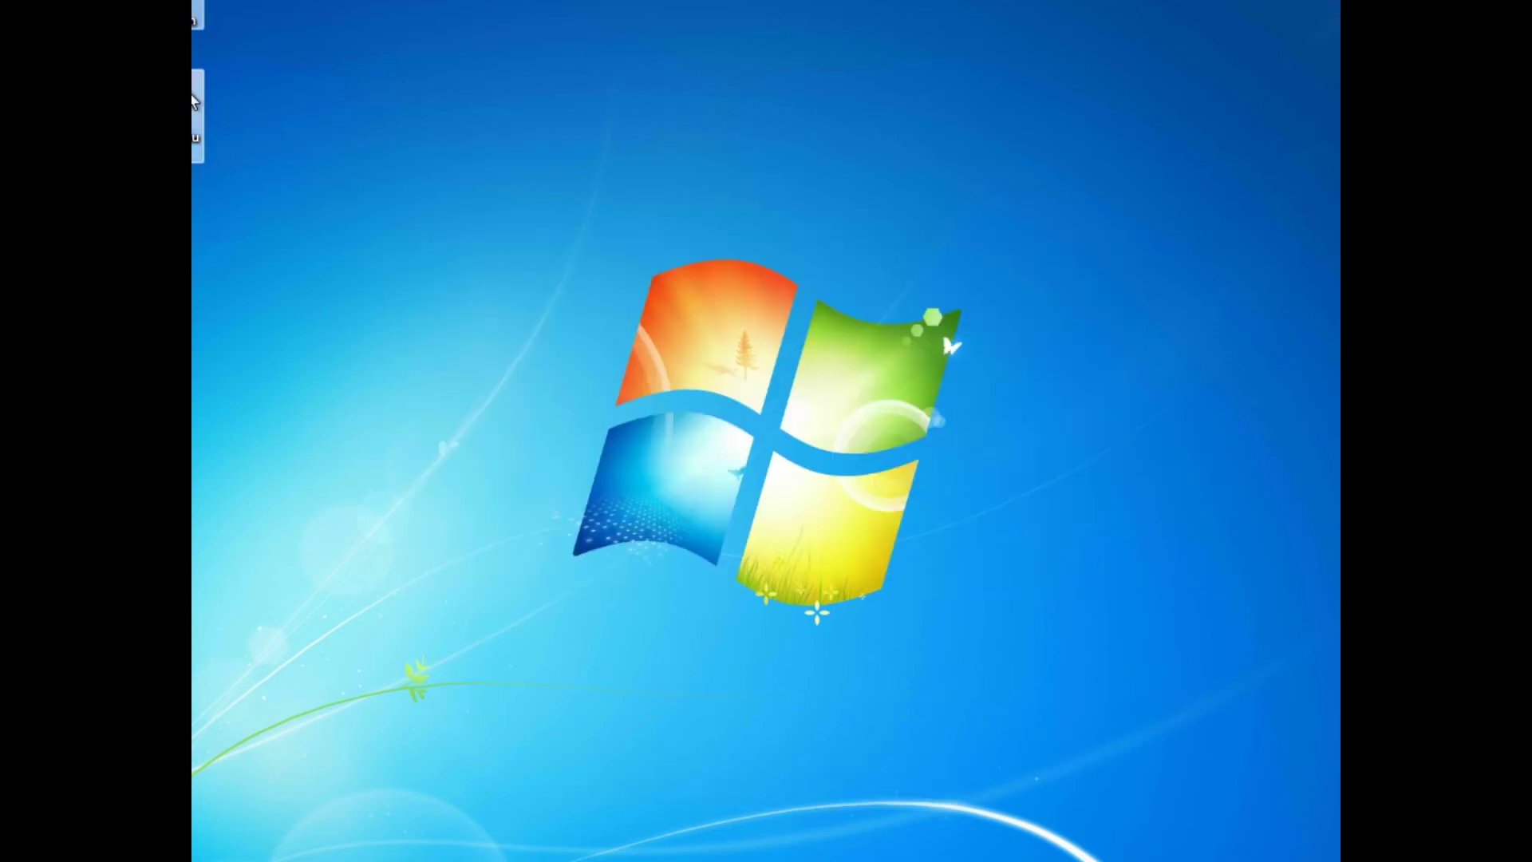
{"action": "left_click", "coordinate": [408, 124]}
{"action": "left_click_drag", "start_coordinate": [197, 116], "coordinate": [196, 12]}
{"action": "right_click", "coordinate": [194, 7]}
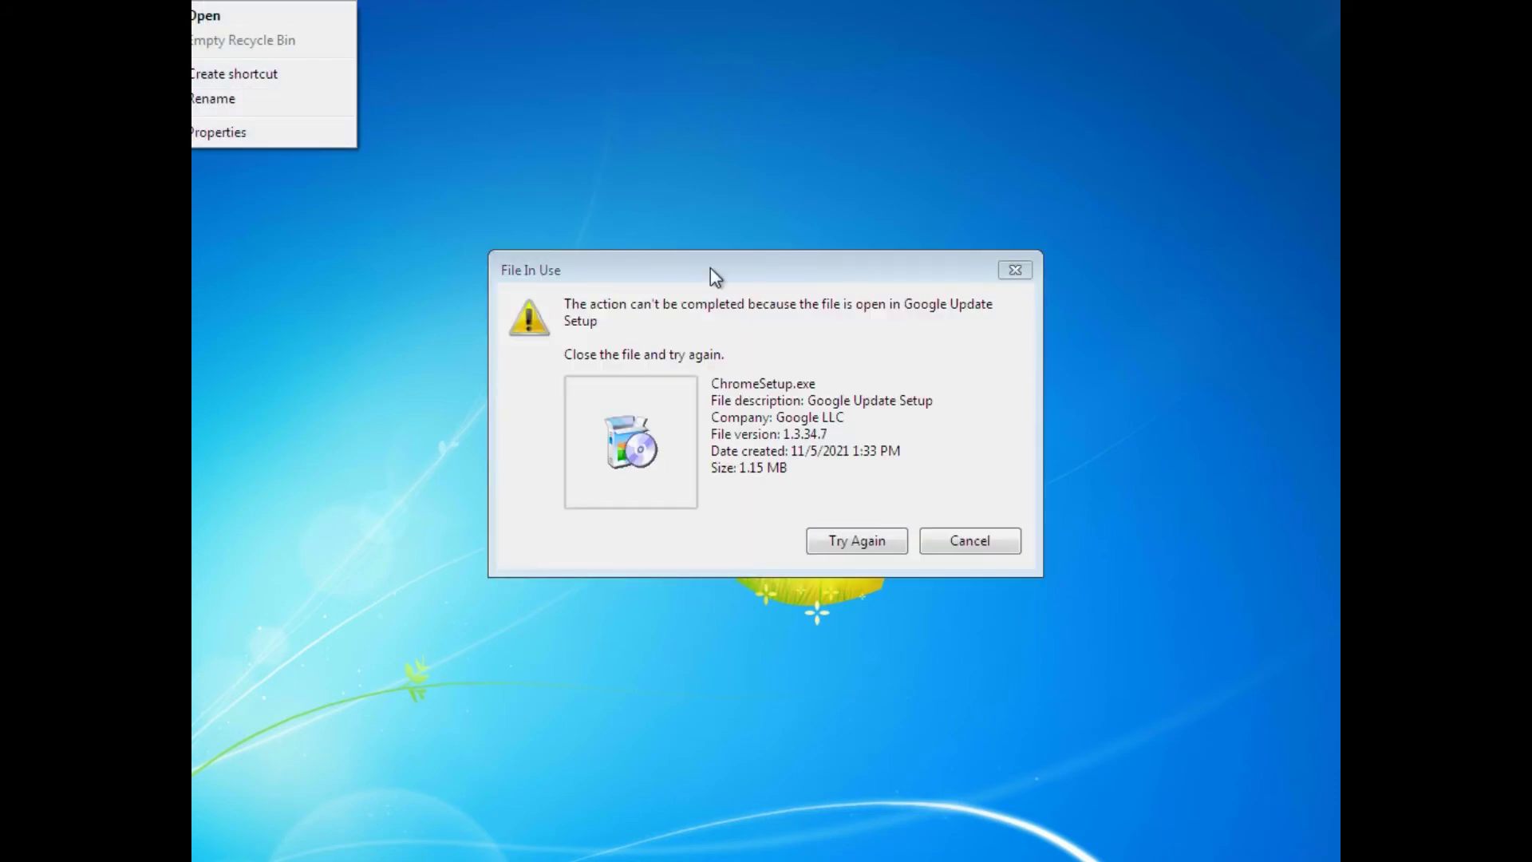
{"action": "left_click", "coordinate": [972, 540]}
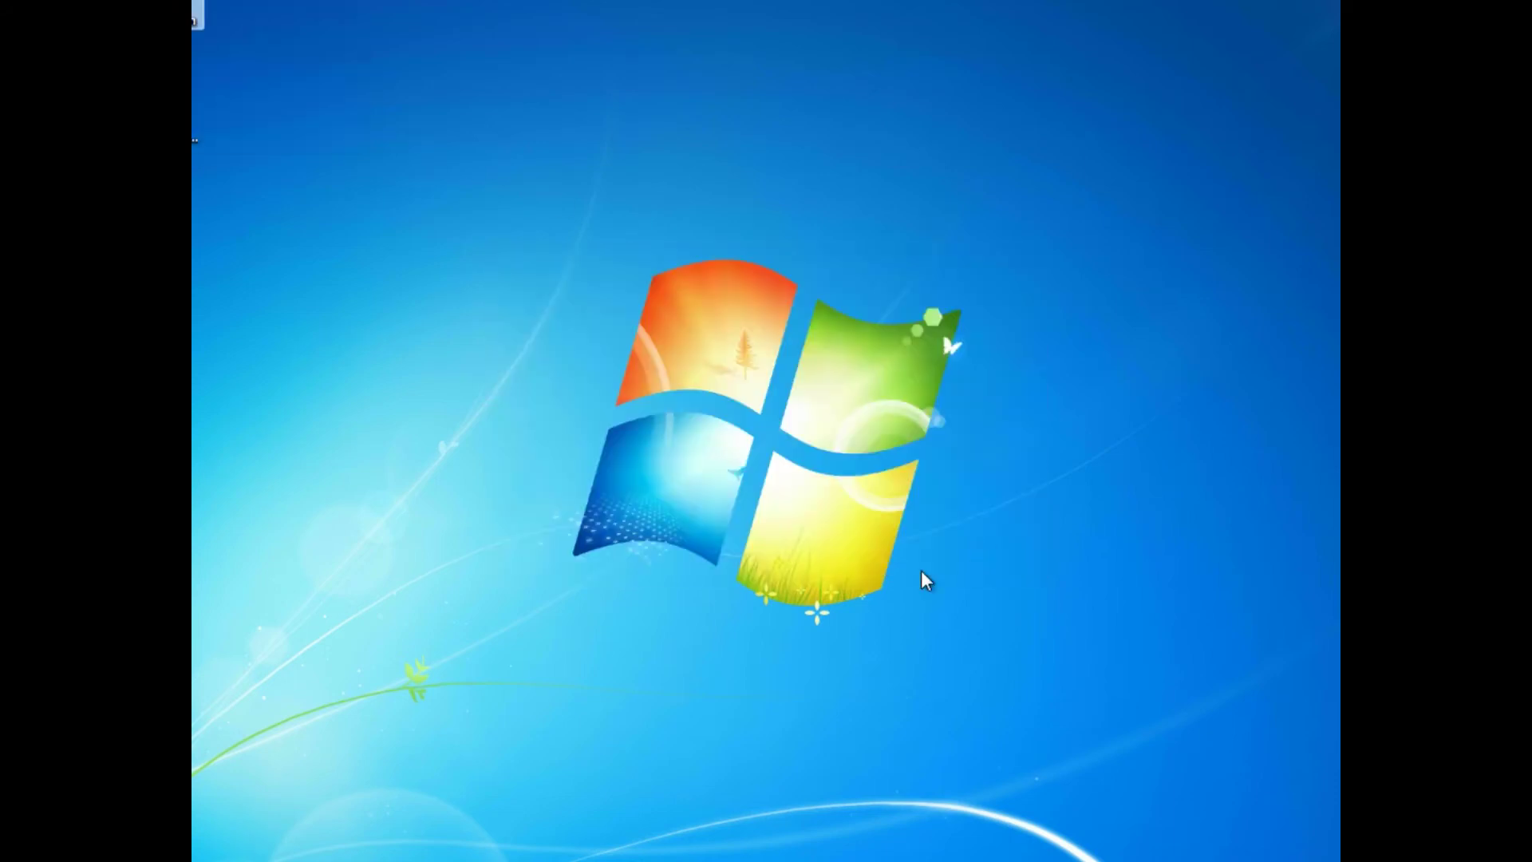
Step: End the ChromeSetup.exe process in Task Manager and close Task Manager
{"action": "right_click", "coordinate": [585, 858]}
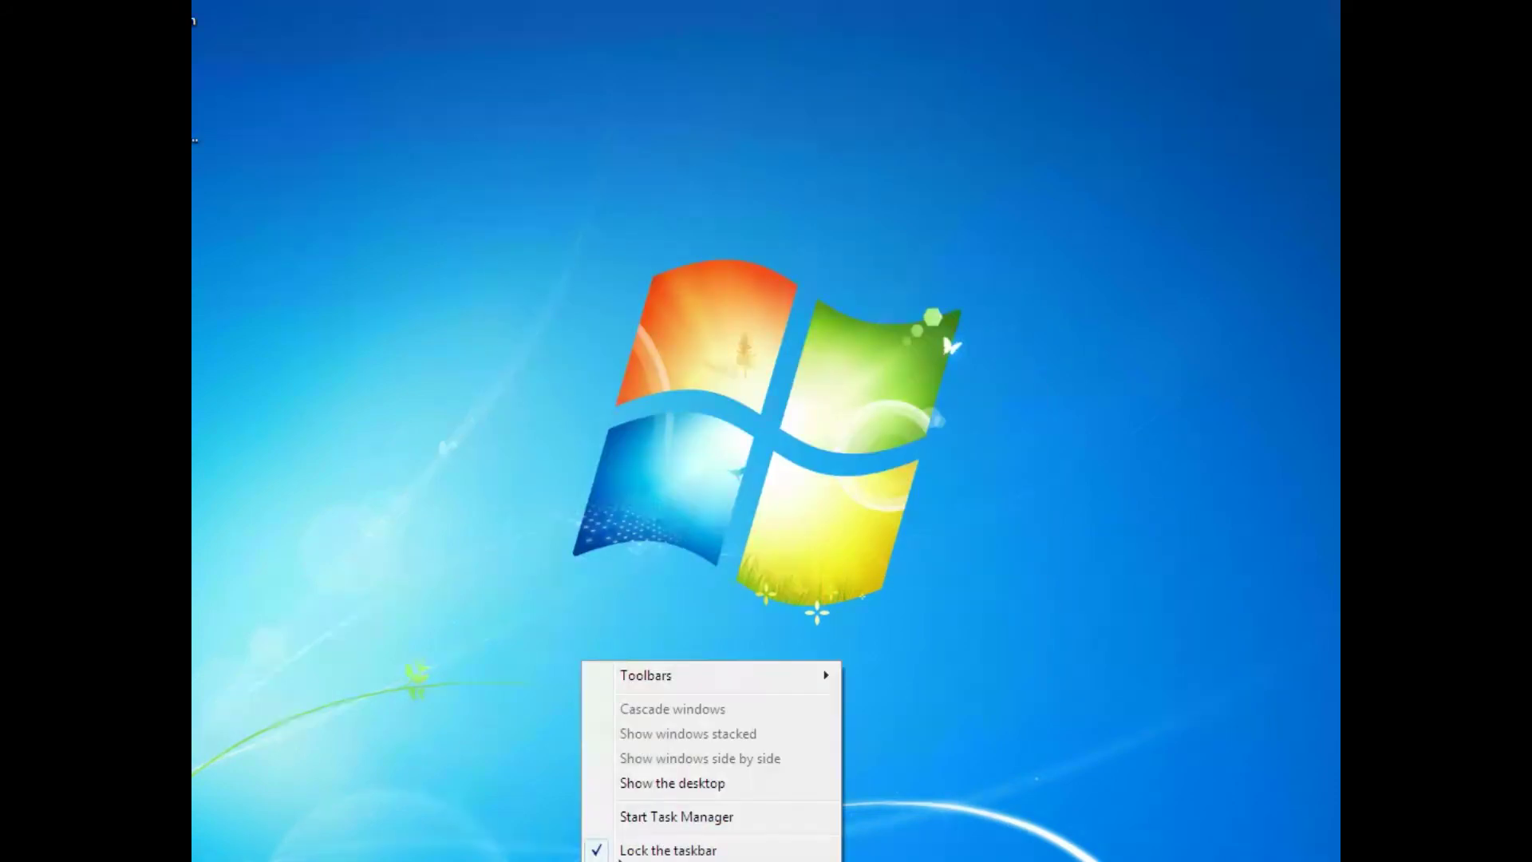
{"action": "left_click", "coordinate": [707, 816]}
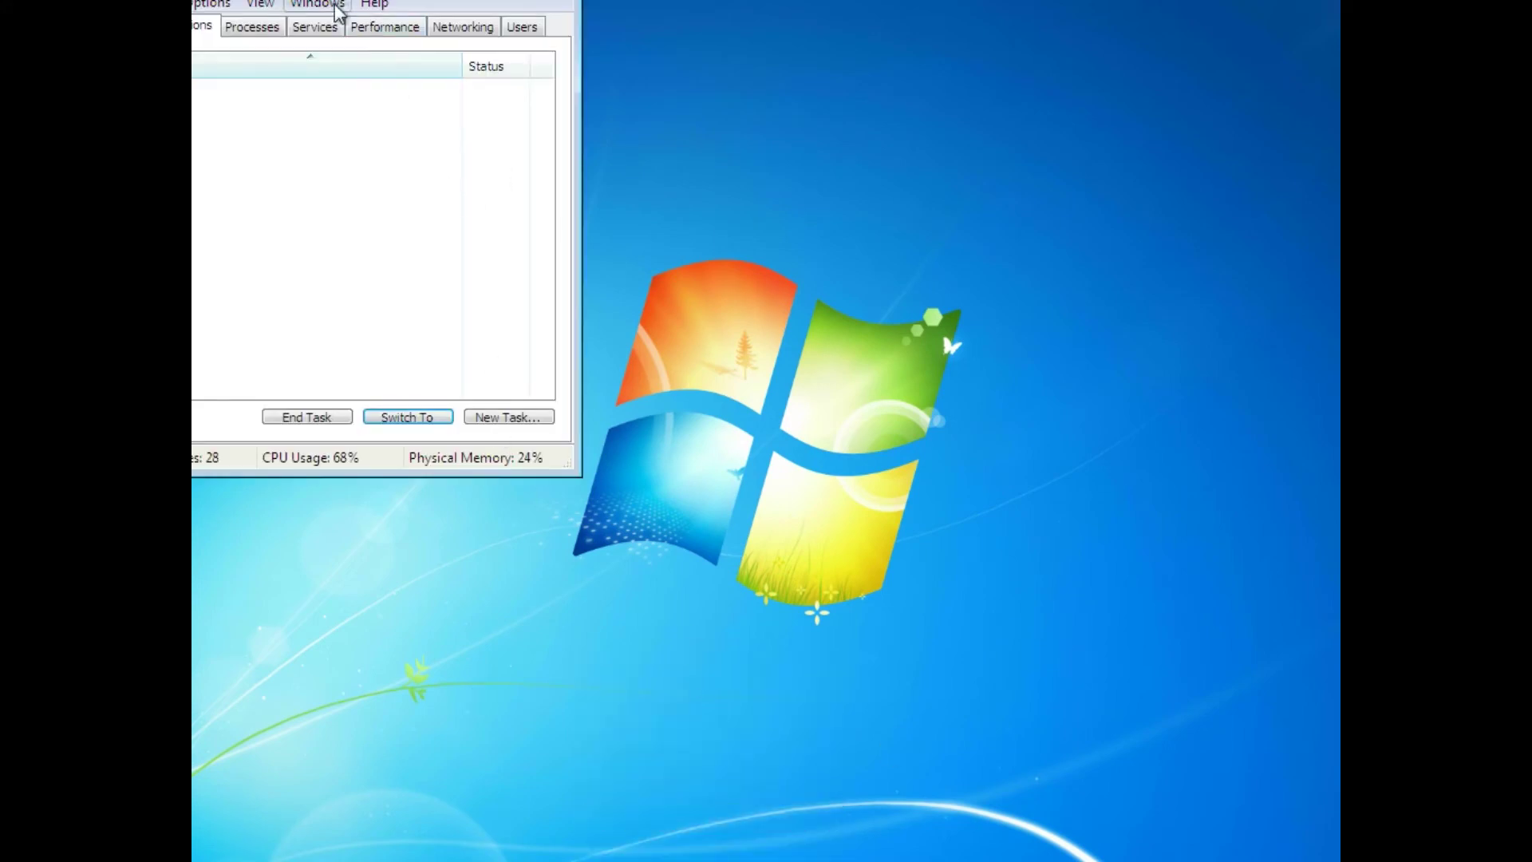
{"action": "left_click", "coordinate": [255, 27]}
{"action": "left_click", "coordinate": [273, 110]}
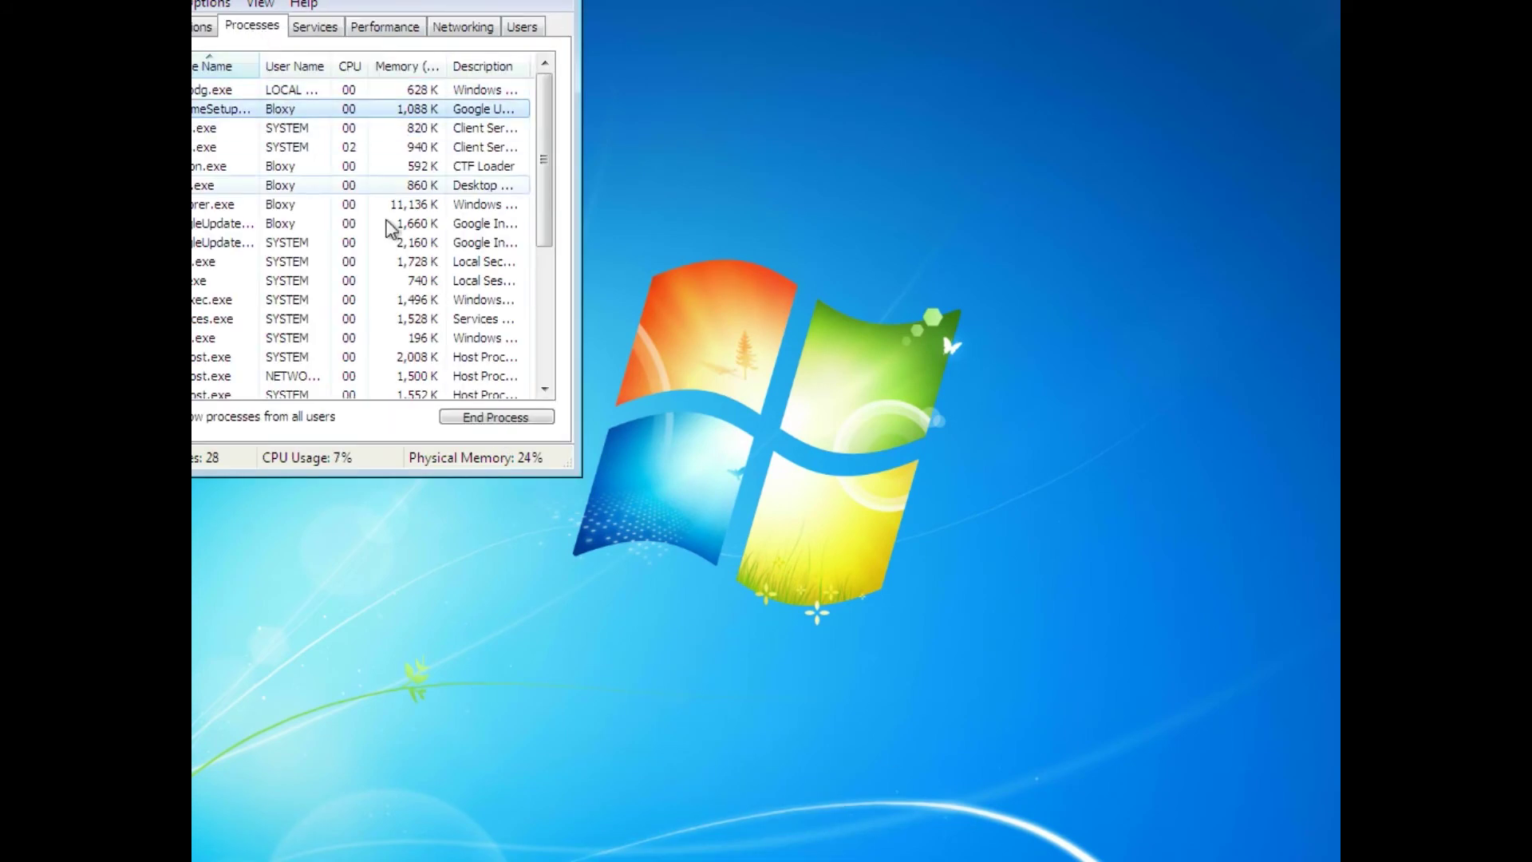
{"action": "left_click", "coordinate": [479, 417]}
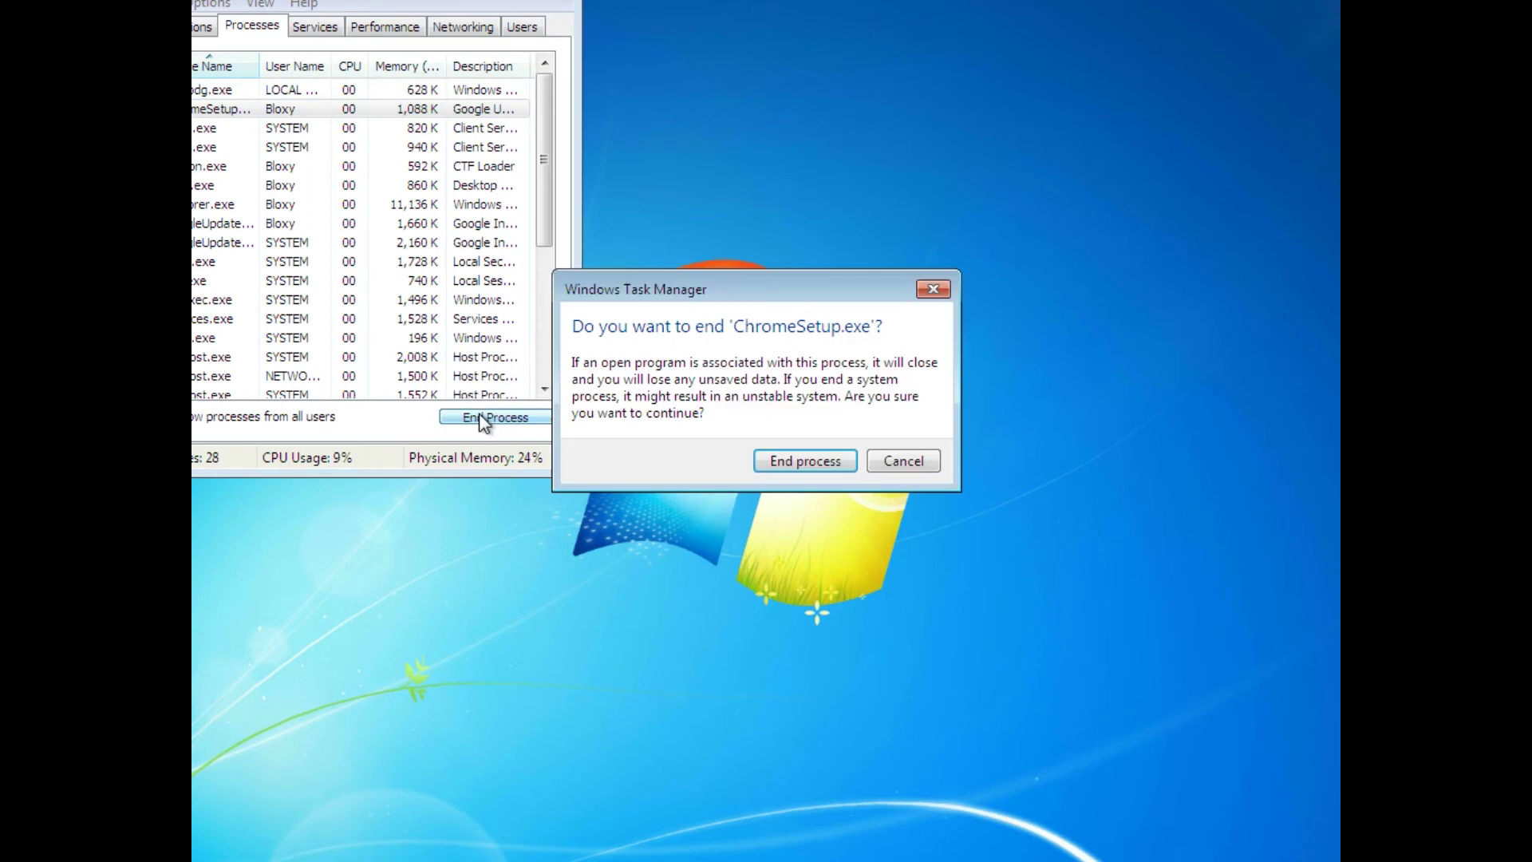
{"action": "left_click", "coordinate": [798, 458]}
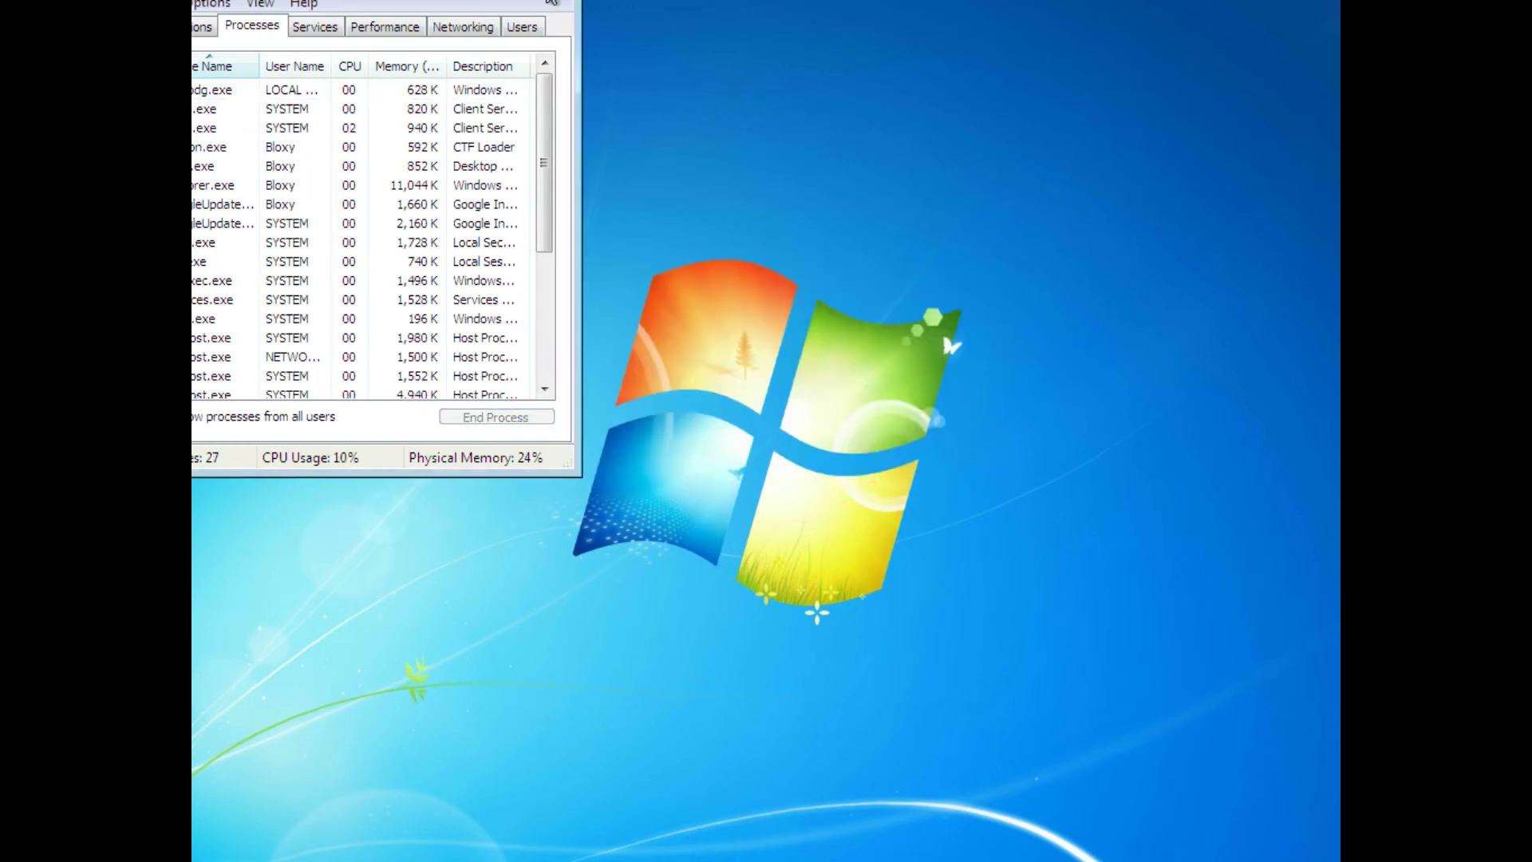
{"action": "left_click", "coordinate": [550, 1]}
Step: Move ChromeSetup from the desktop to the Recycle Bin and empty the bin to delete the file permanently
{"action": "left_click_drag", "start_coordinate": [197, 108], "coordinate": [193, 9]}
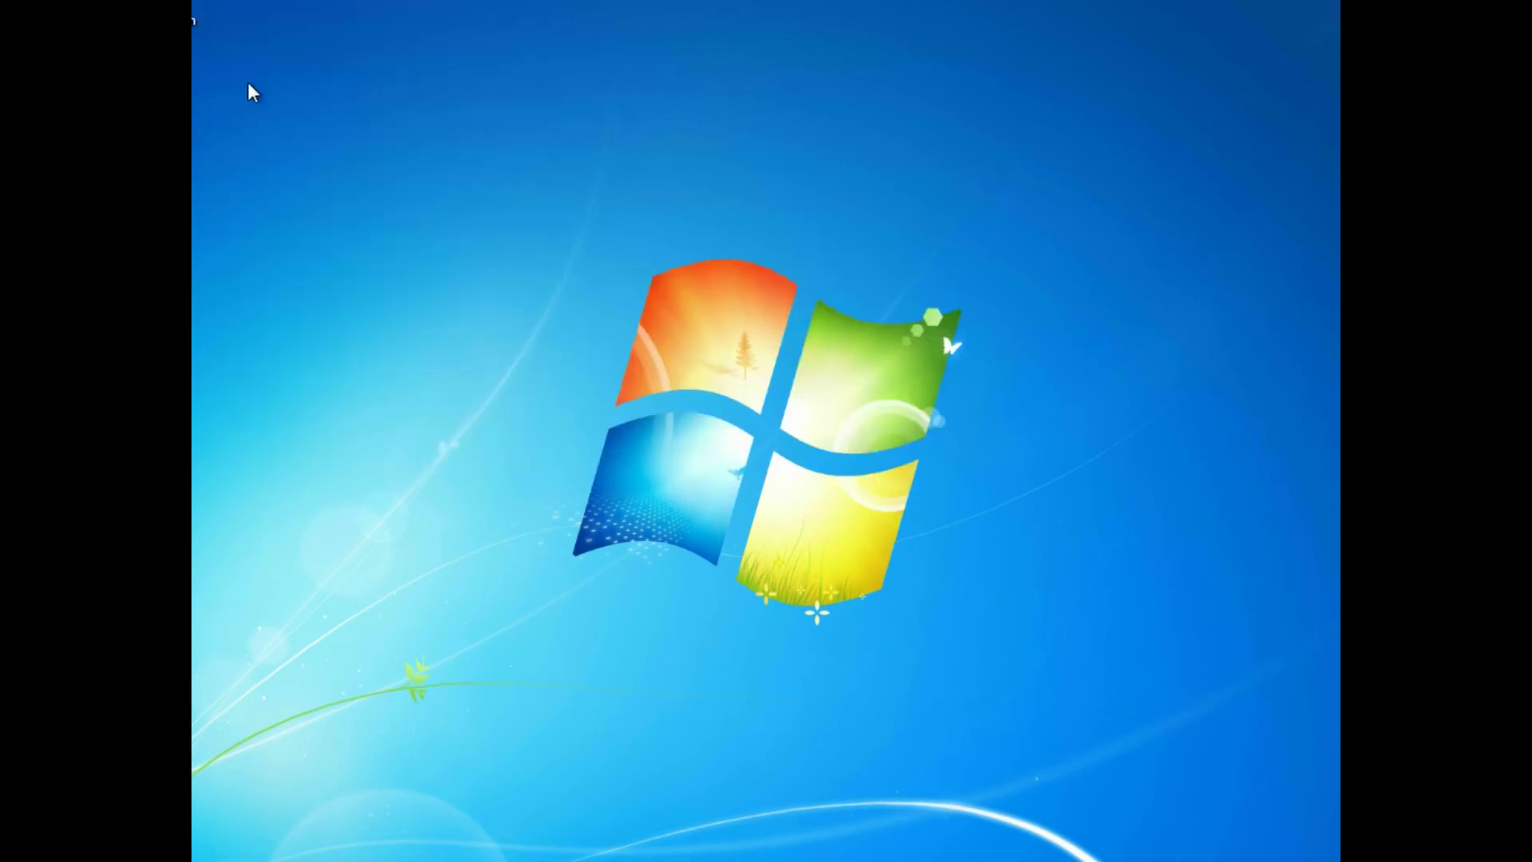
{"action": "right_click", "coordinate": [196, 17]}
{"action": "left_click", "coordinate": [283, 67]}
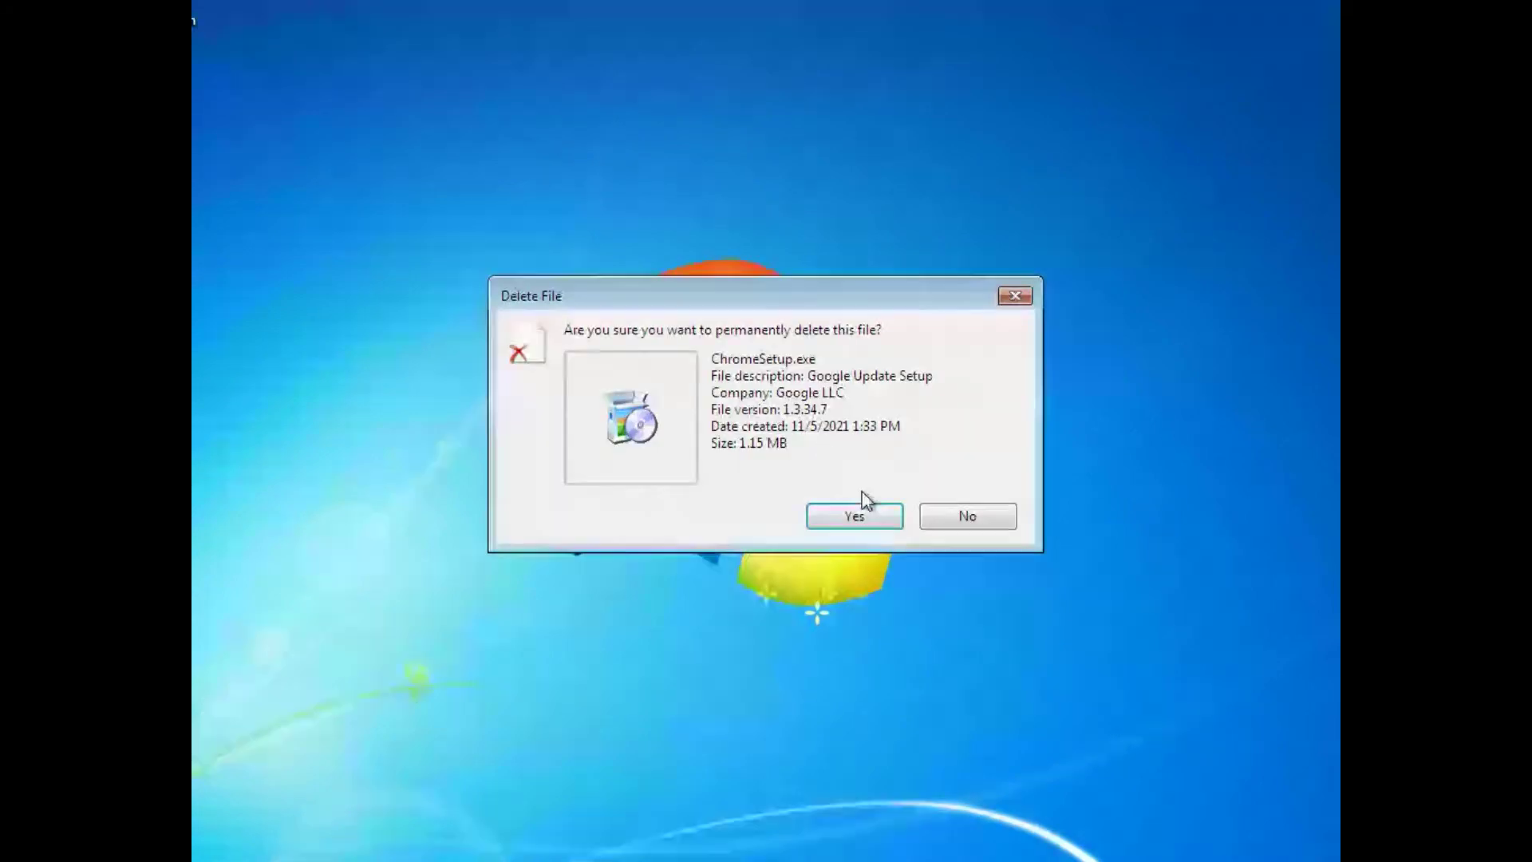
{"action": "left_click", "coordinate": [860, 513]}
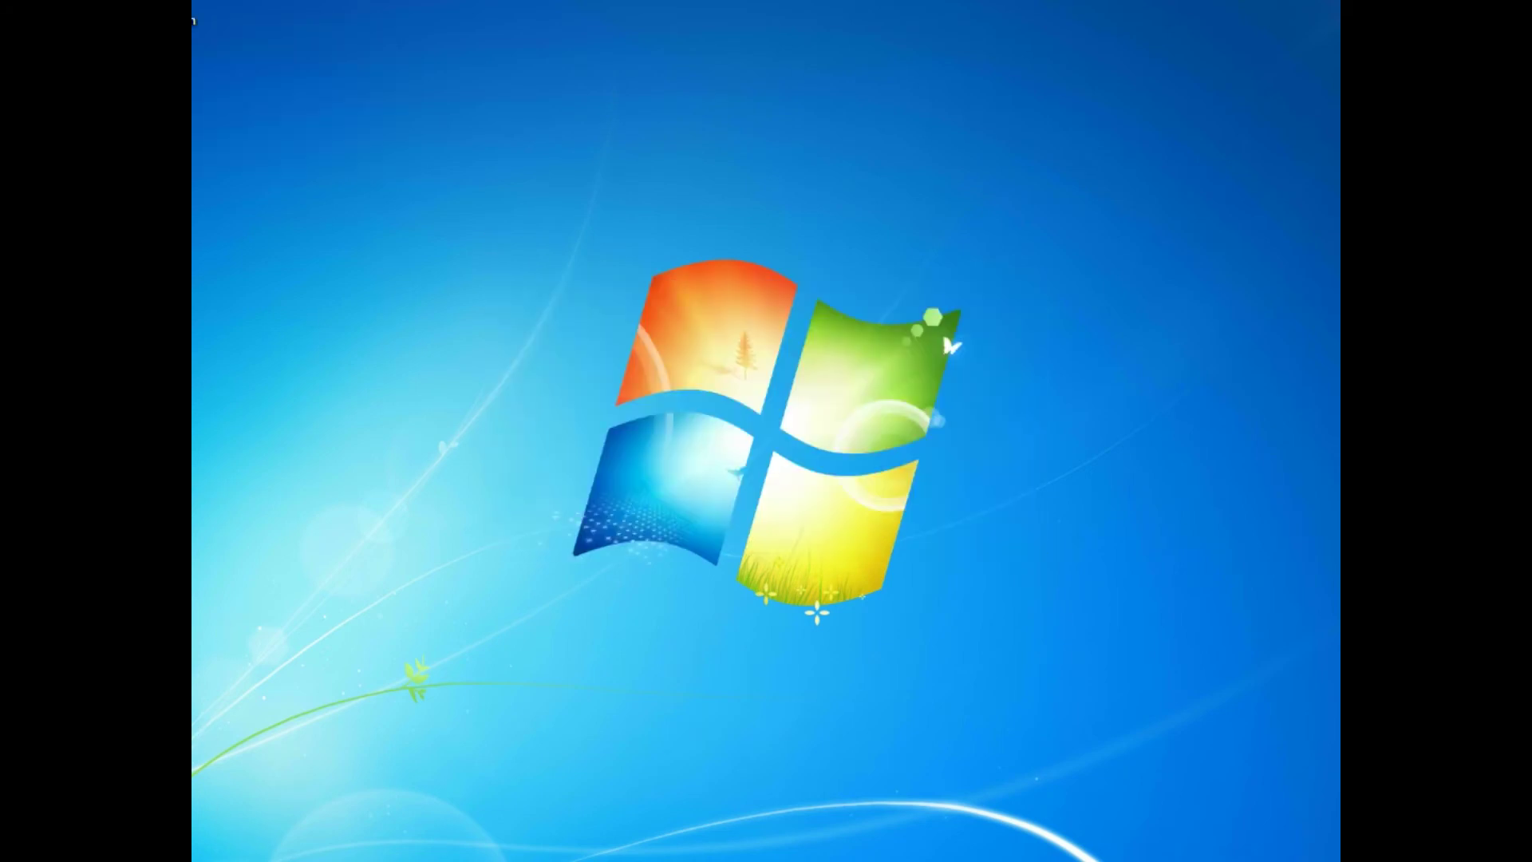
Step: Open Computer in Windows Explorer, view its system properties and close the window
{"action": "right_click", "coordinate": [280, 860]}
{"action": "left_click", "coordinate": [492, 814]}
{"action": "key", "text": "super"}
{"action": "right_click", "coordinate": [279, 860]}
{"action": "left_click", "coordinate": [206, 841]}
{"action": "left_click", "coordinate": [205, 842]}
{"action": "left_click", "coordinate": [438, 481]}
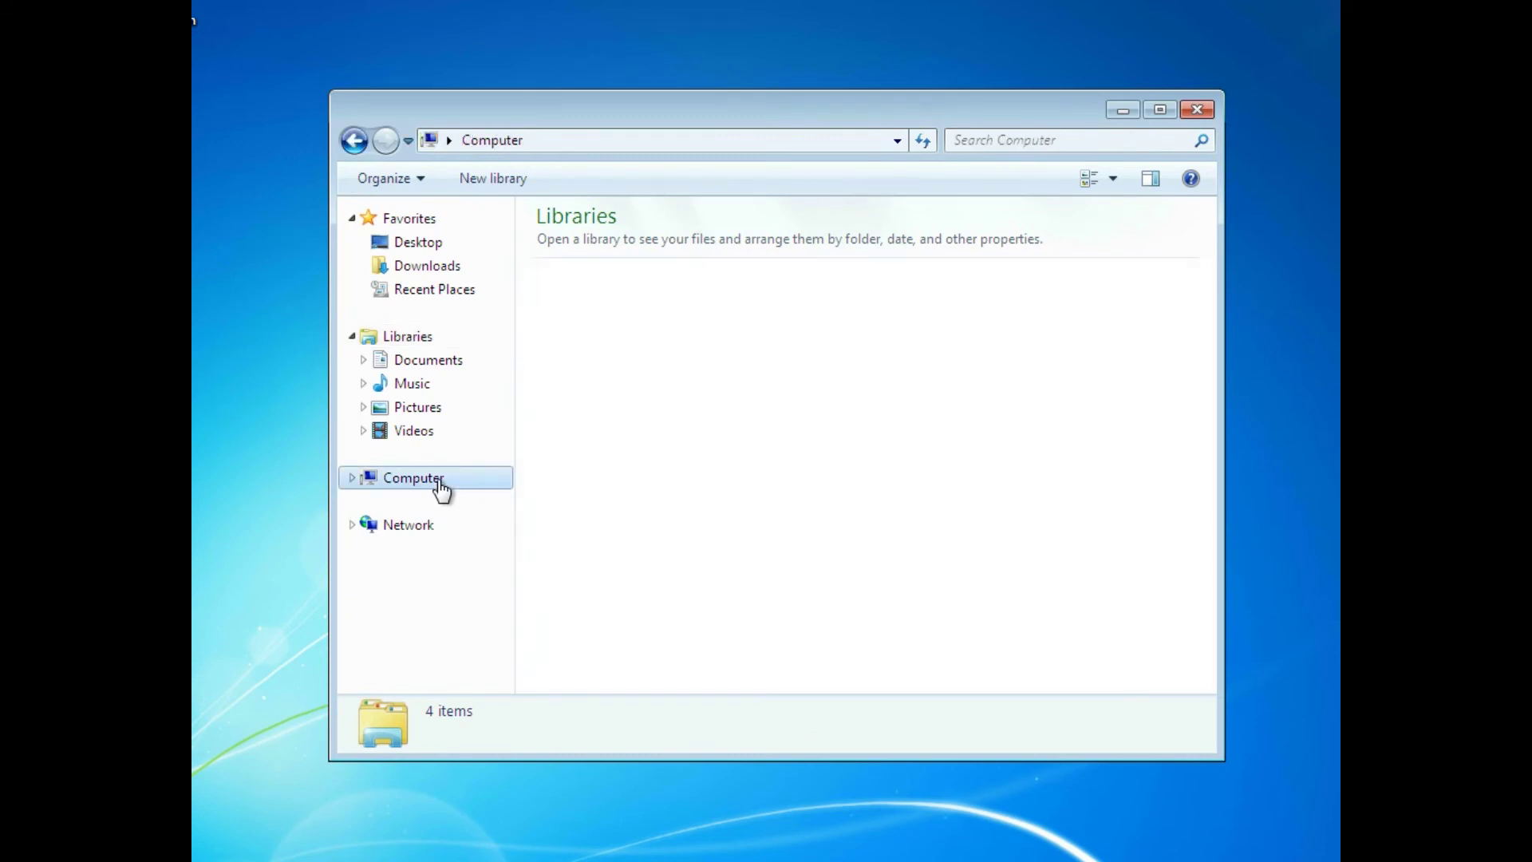
{"action": "right_click", "coordinate": [754, 508]}
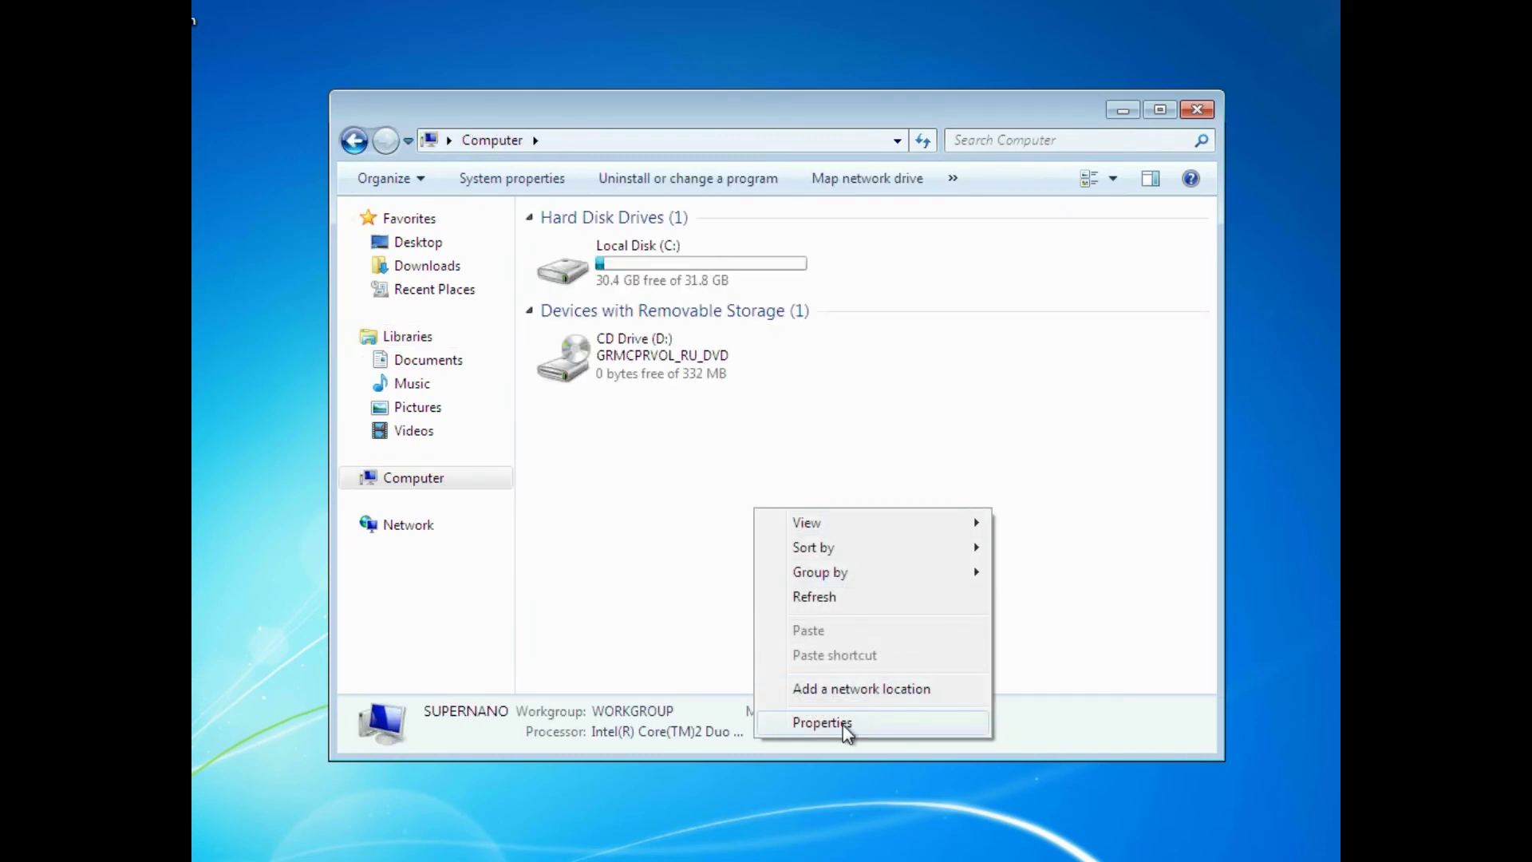
{"action": "left_click", "coordinate": [868, 724]}
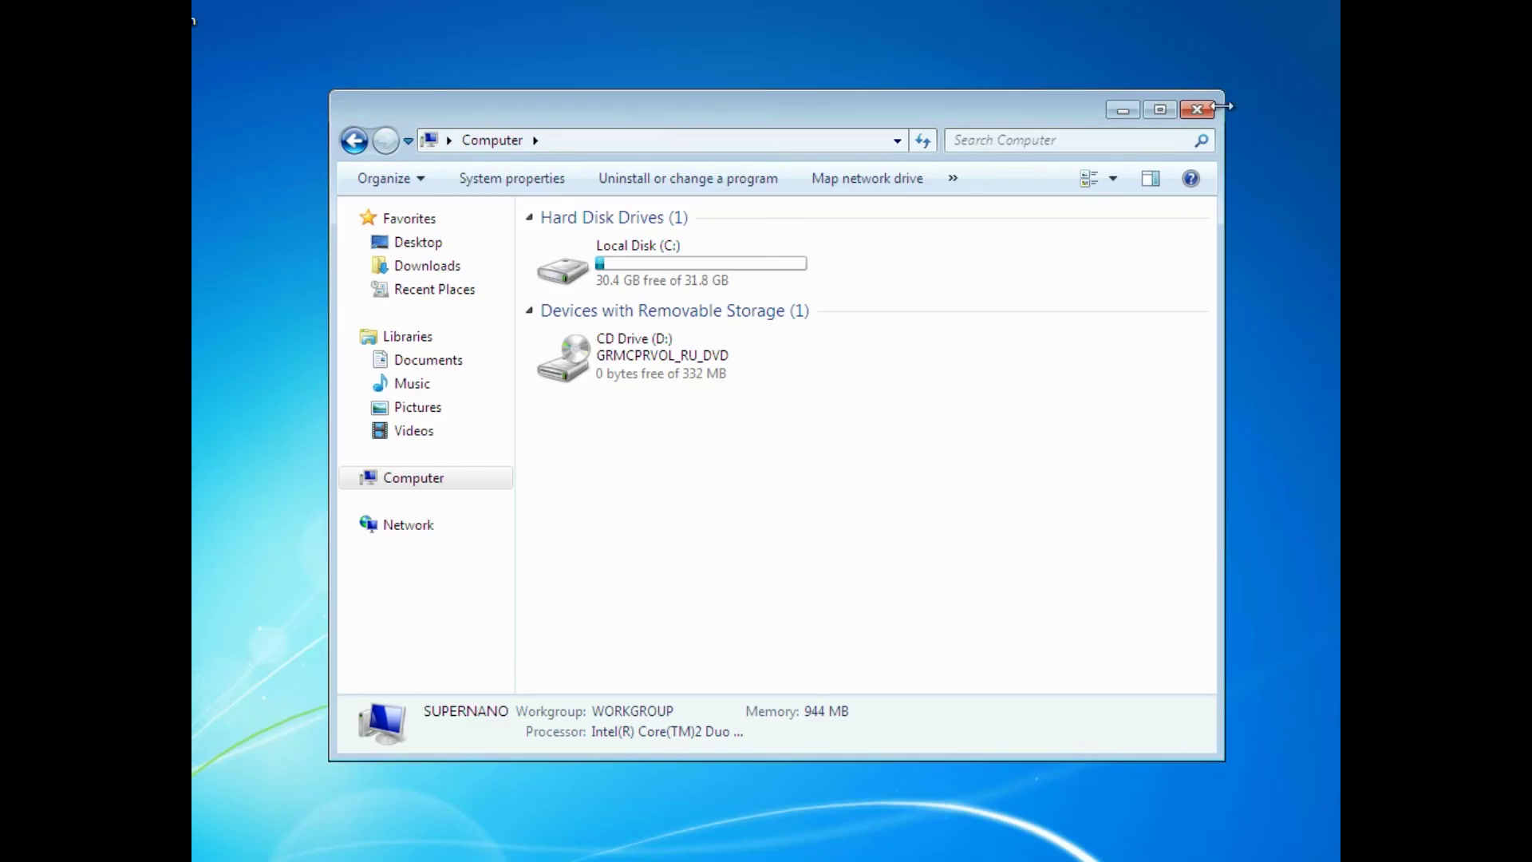
{"action": "key", "text": "alt+F4"}
Step: Browse the Start menu's list of all programs and view the taskbar clock's calendar
{"action": "left_click_drag", "start_coordinate": [1068, 192], "coordinate": [691, 527]}
{"action": "key", "text": "super"}
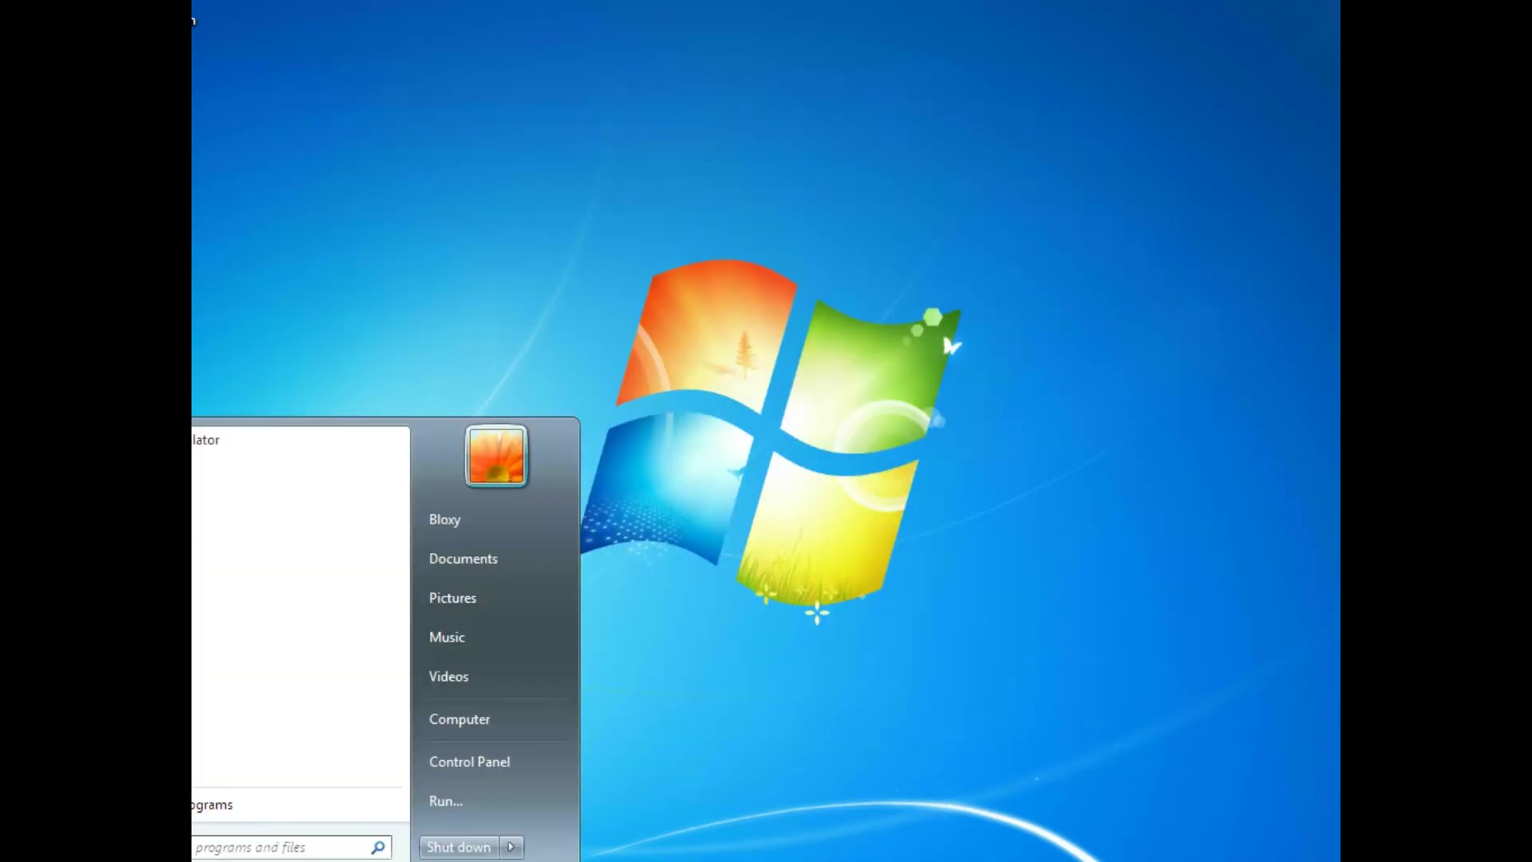
{"action": "left_click", "coordinate": [233, 802]}
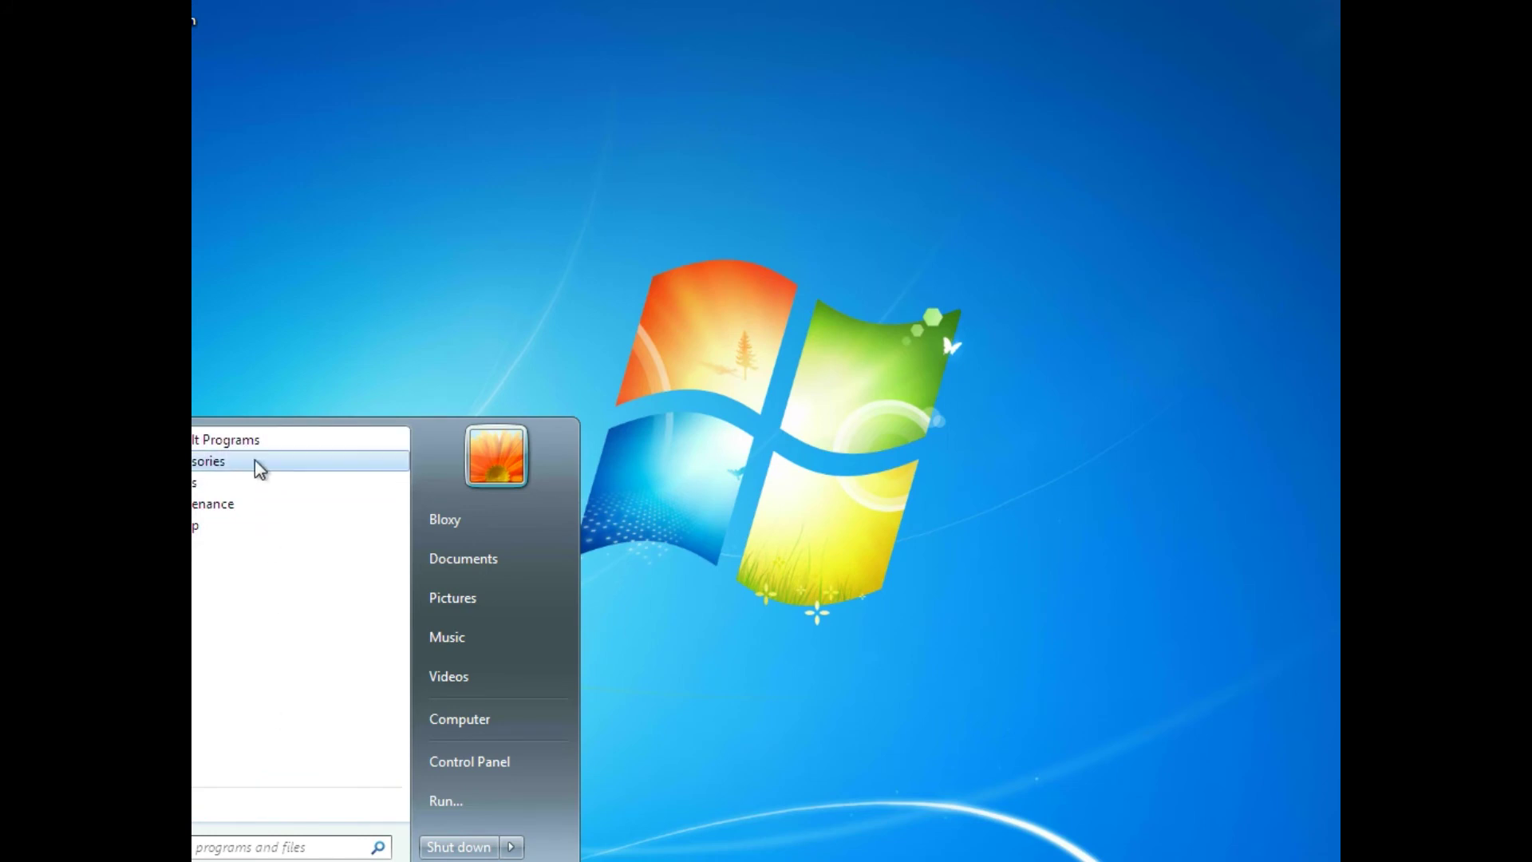
{"action": "left_click_drag", "start_coordinate": [926, 719], "coordinate": [943, 828]}
{"action": "mouse_move", "coordinate": [1138, 513]}
{"action": "left_mouse_down"}
{"action": "mouse_move", "coordinate": [1061, 552]}
{"action": "mouse_move", "coordinate": [192, 562]}
{"action": "left_mouse_up"}
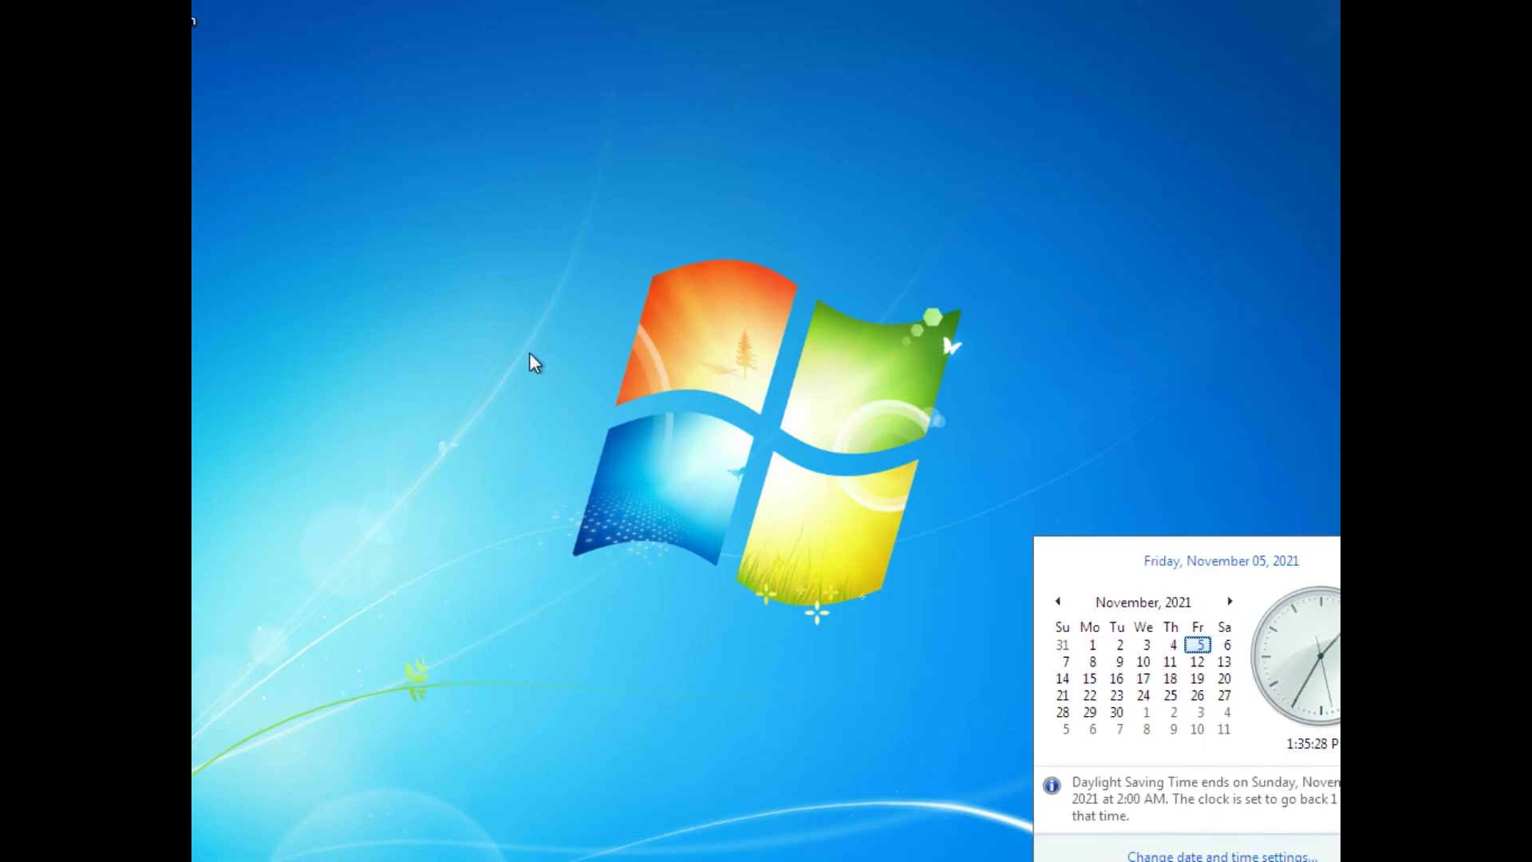
Step: Open the desktop personalization settings and apply the Windows Classic theme
{"action": "left_click_drag", "start_coordinate": [623, 411], "coordinate": [750, 694]}
{"action": "right_click", "coordinate": [747, 690]}
{"action": "left_click", "coordinate": [854, 678]}
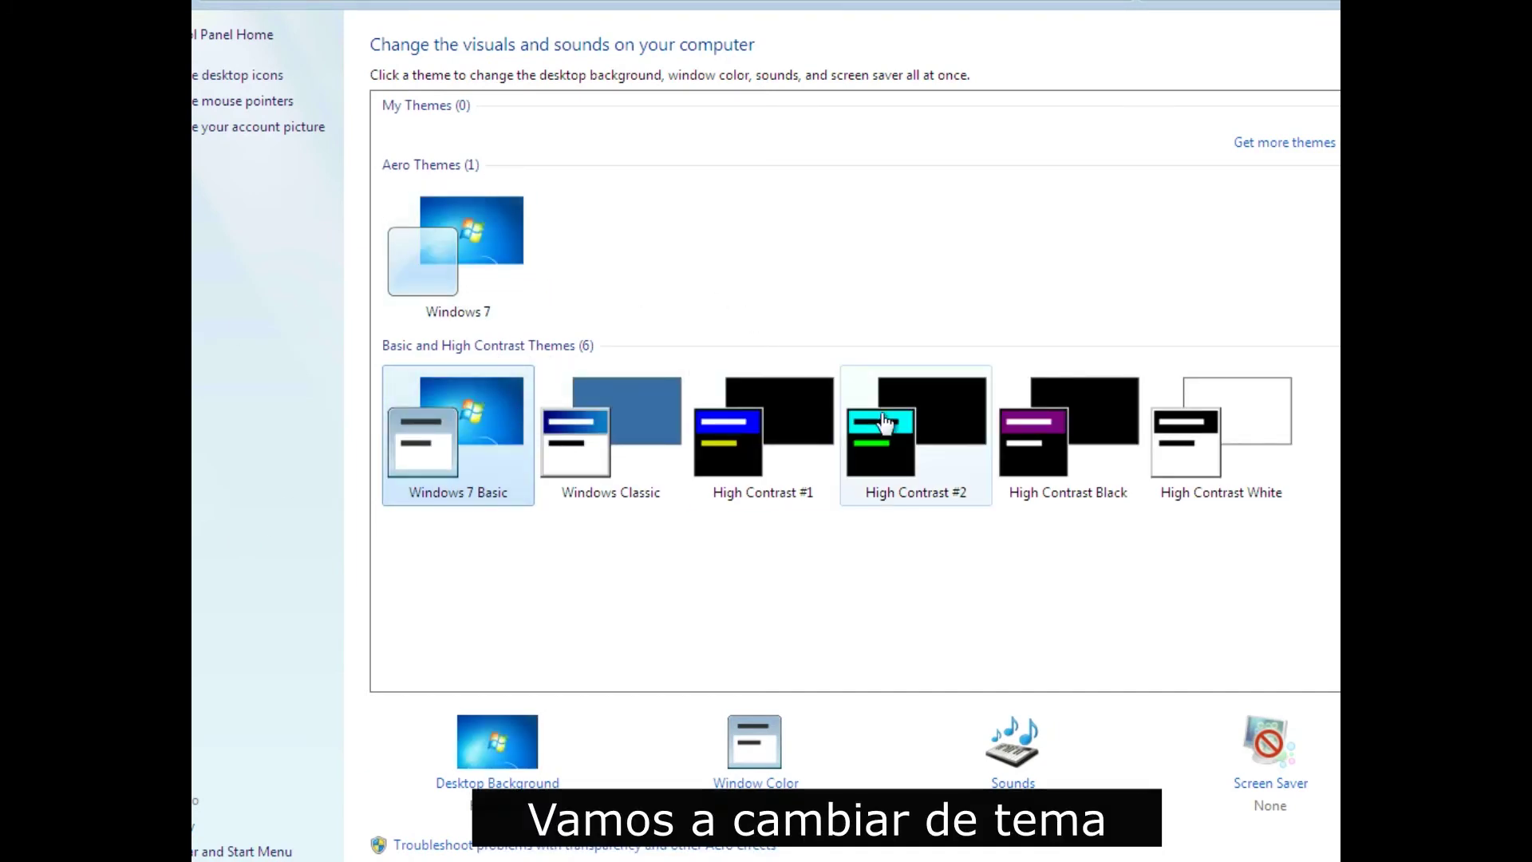
{"action": "left_click", "coordinate": [610, 430]}
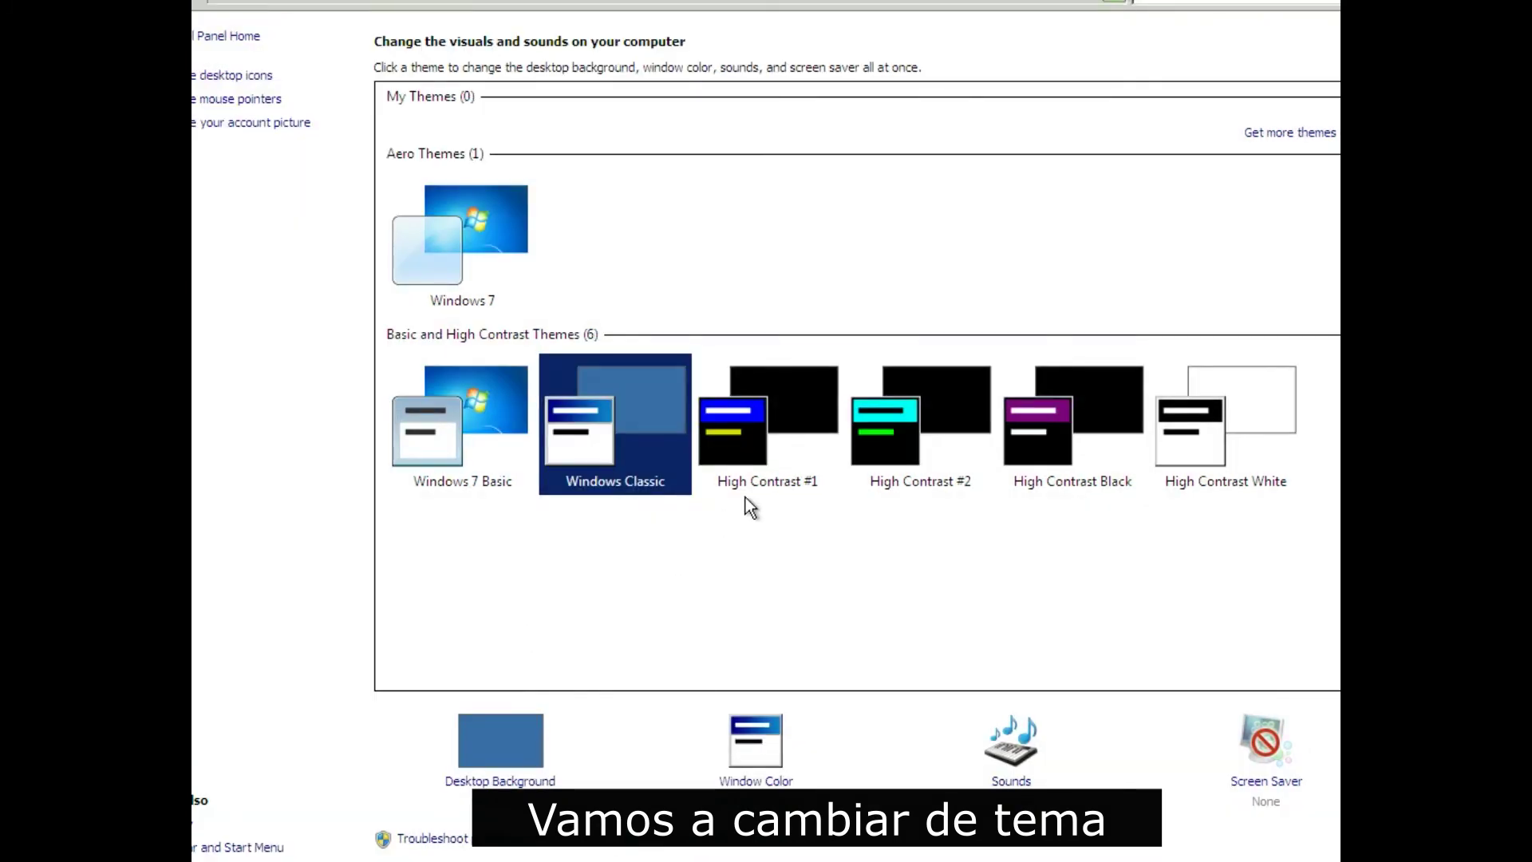
Step: Try the High Contrast #1 theme, switch back to Windows Classic and close the personalization window
{"action": "left_click", "coordinate": [807, 463]}
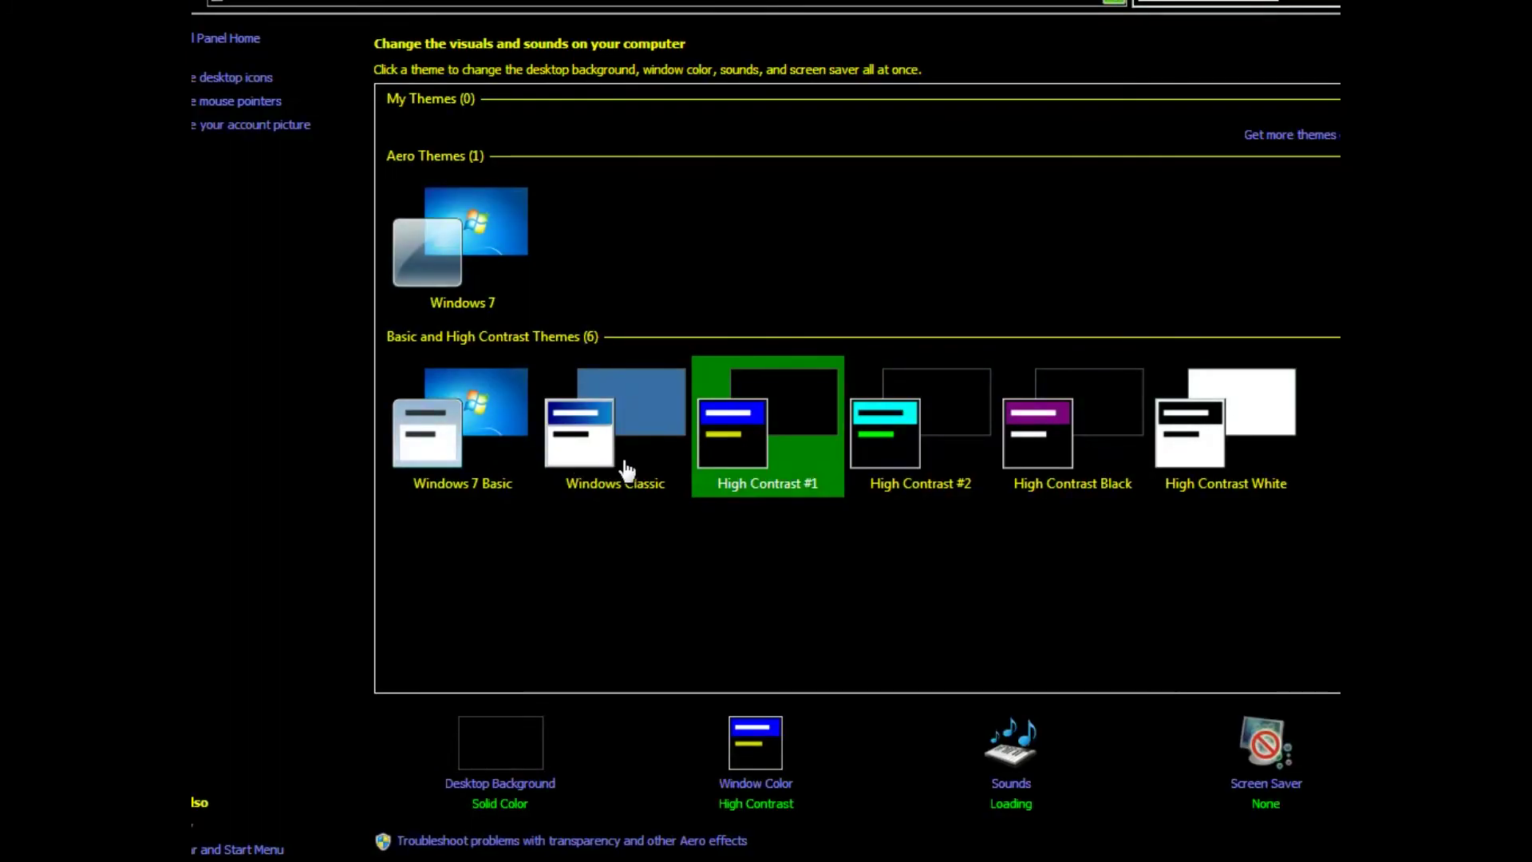
{"action": "left_click", "coordinate": [636, 470]}
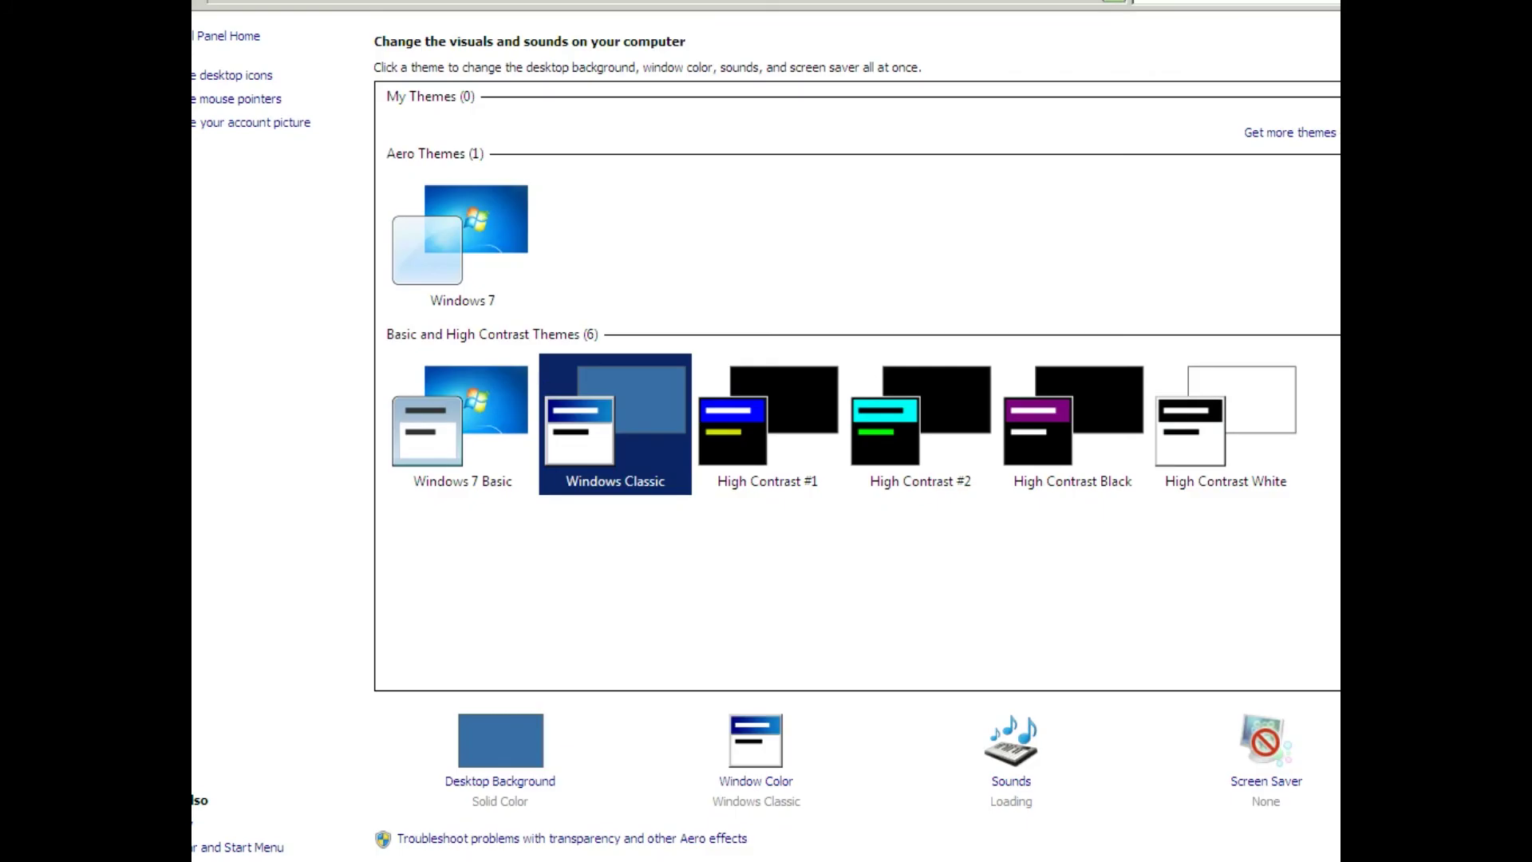
{"action": "key", "text": "alt+F4"}
Step: Examine how the desktop's context menu and the Start menu look in the Windows Classic theme
{"action": "left_click_drag", "start_coordinate": [1031, 222], "coordinate": [575, 470]}
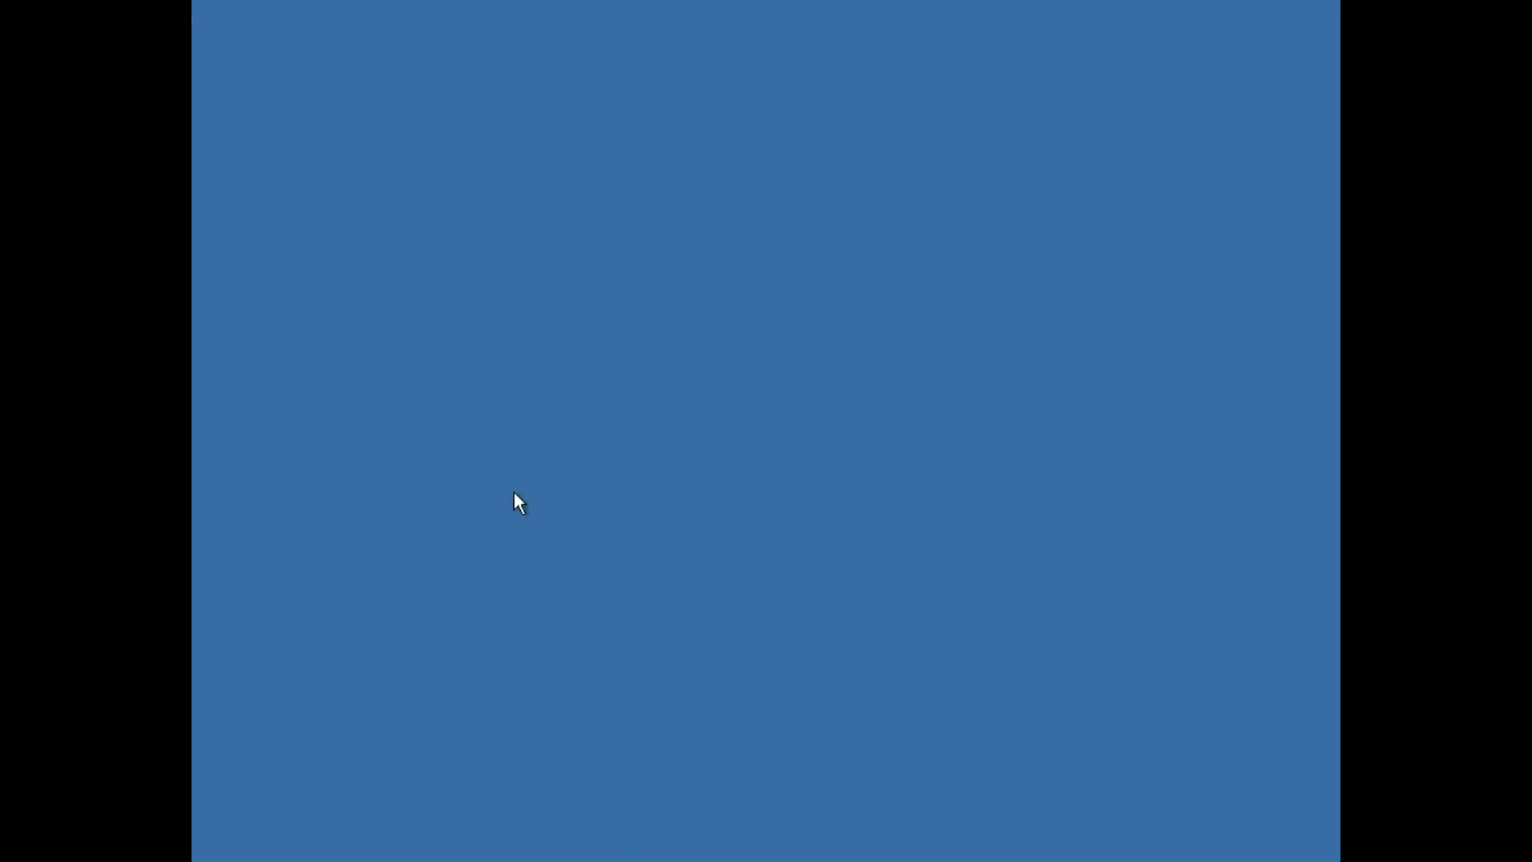
{"action": "right_click", "coordinate": [514, 491]}
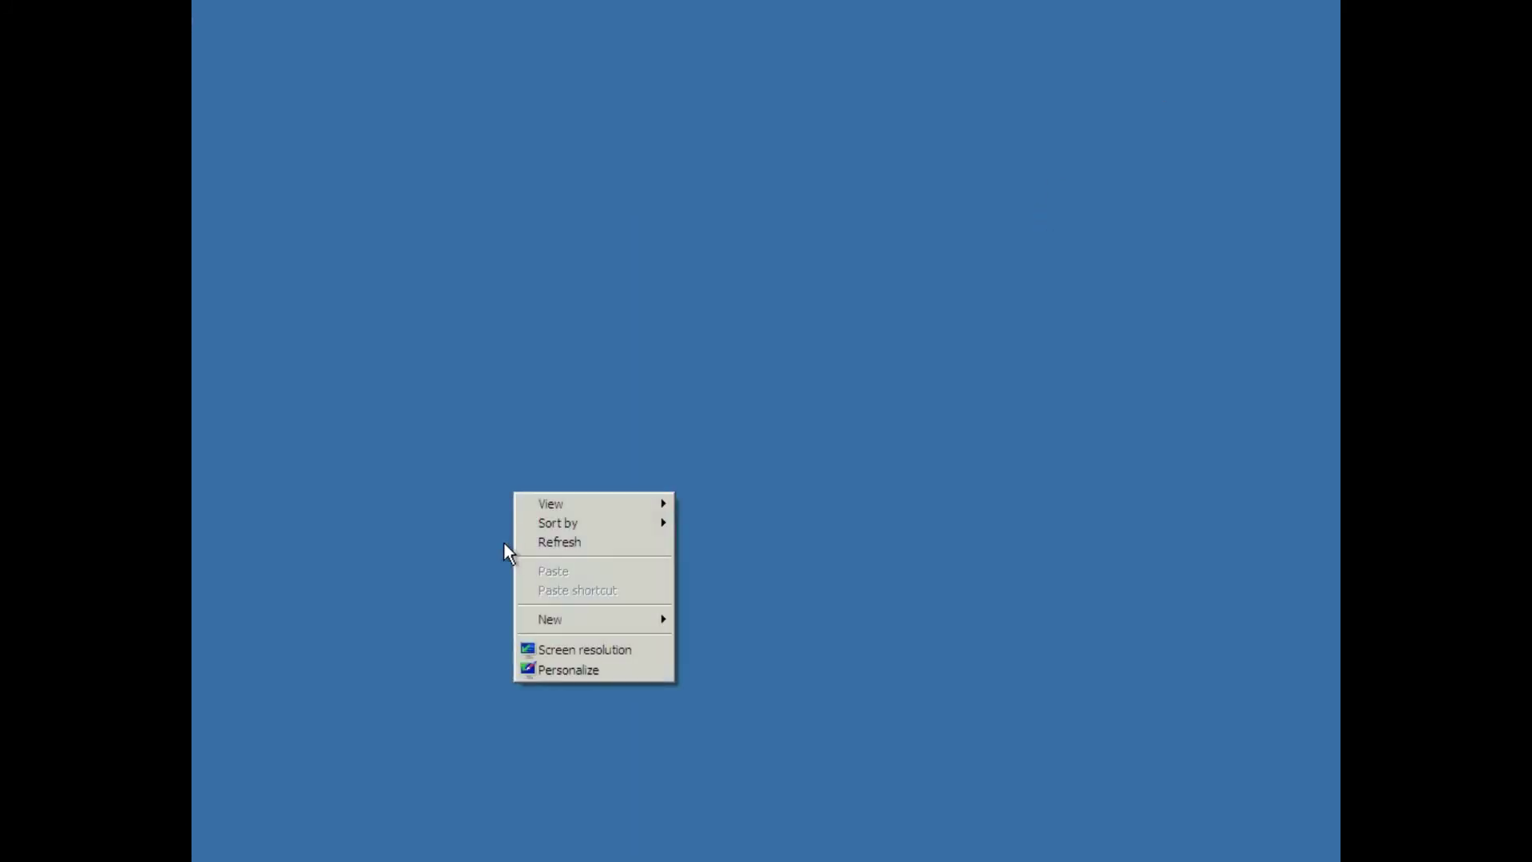
{"action": "left_click", "coordinate": [464, 110]}
{"action": "key", "text": "super"}
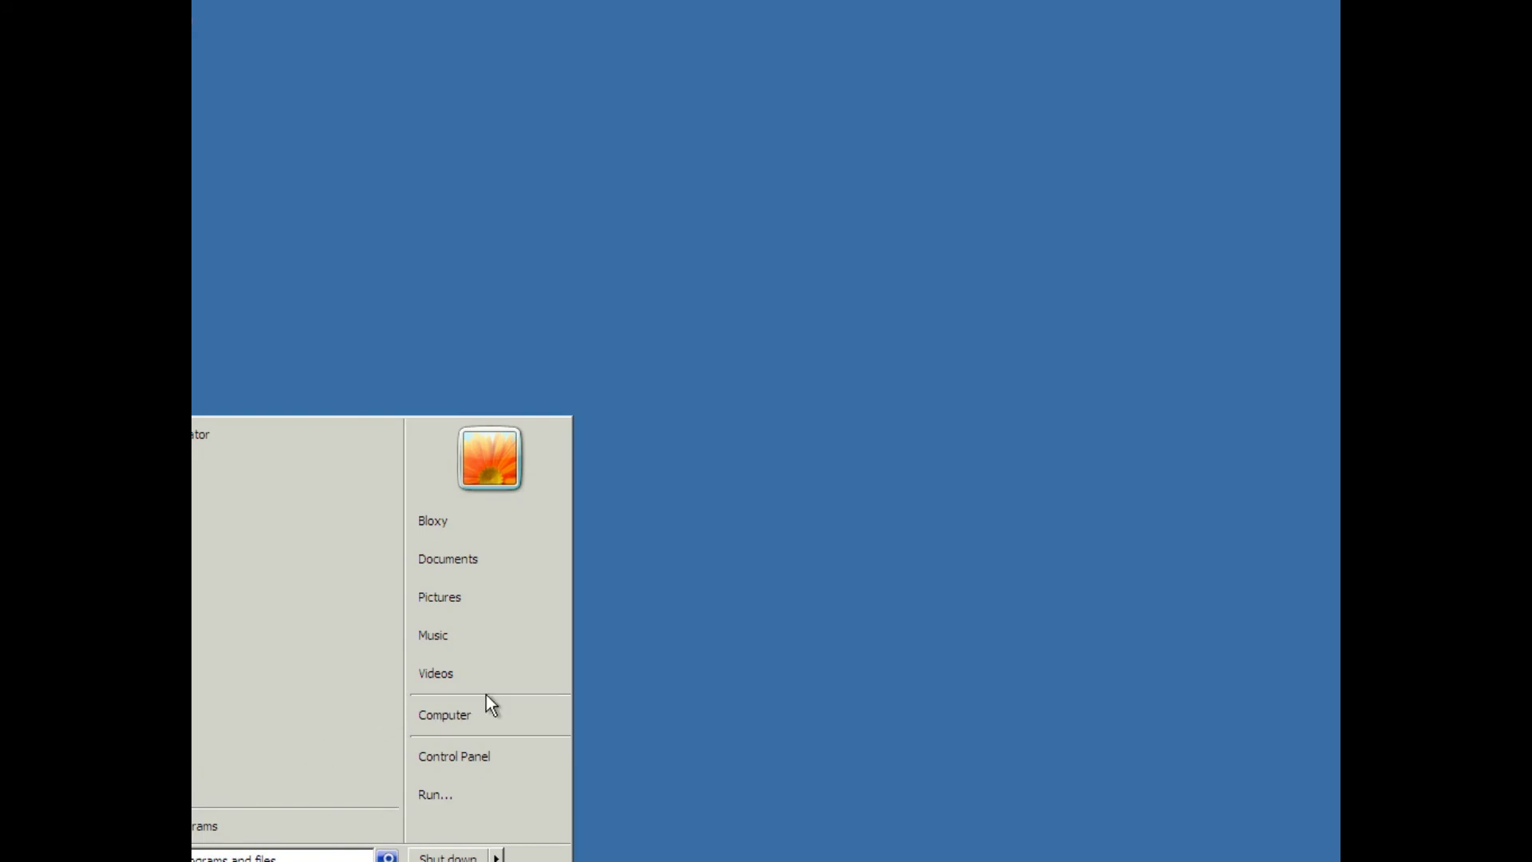
{"action": "left_click", "coordinate": [352, 828]}
{"action": "right_click", "coordinate": [447, 861]}
{"action": "key", "text": "Escape"}
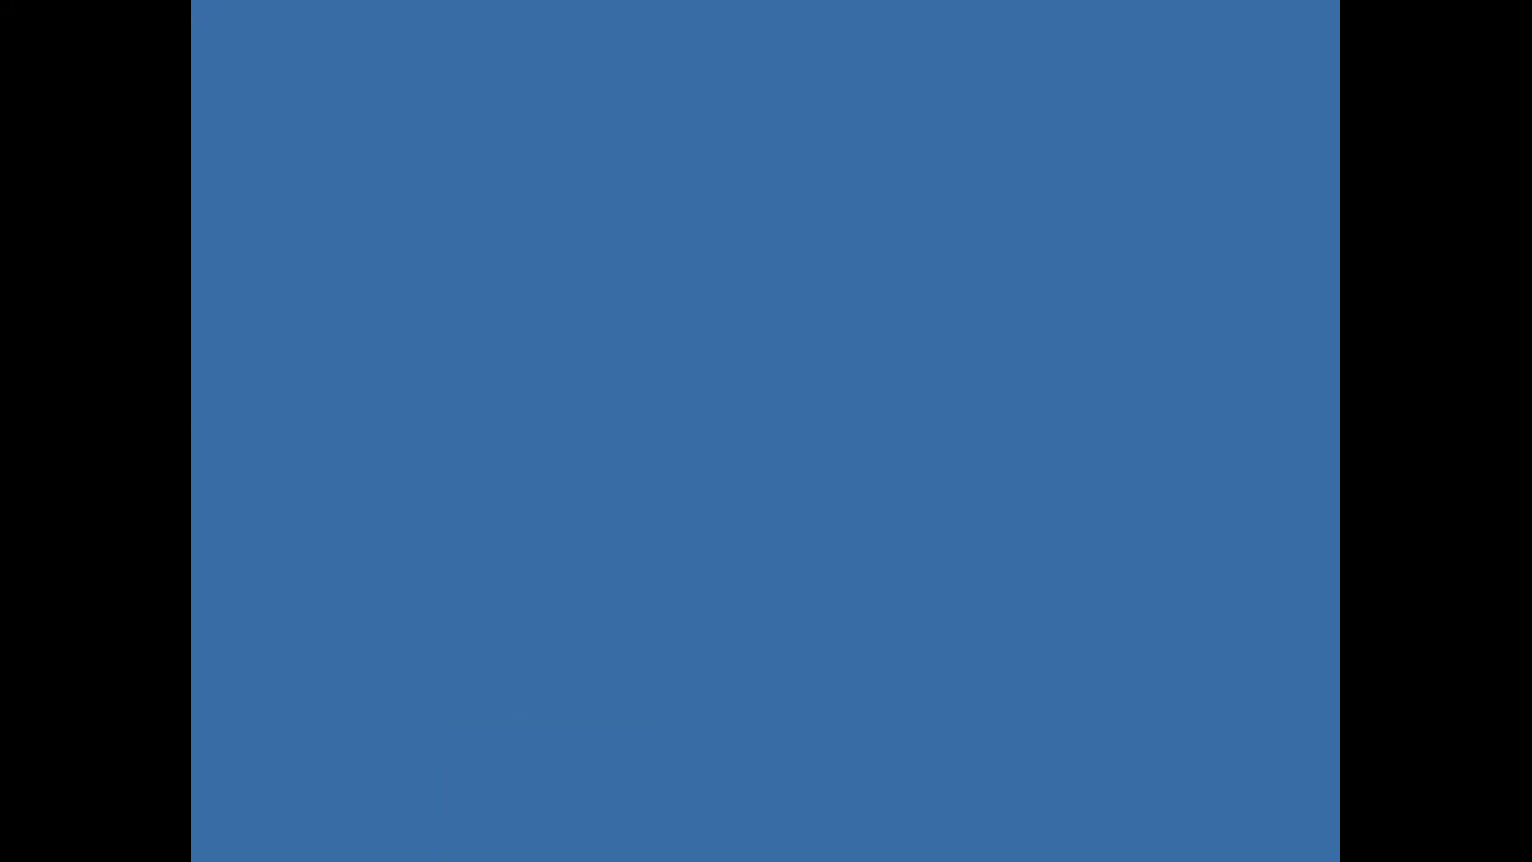
Step: Add the Links toolbar to the taskbar
{"action": "right_click", "coordinate": [371, 859]}
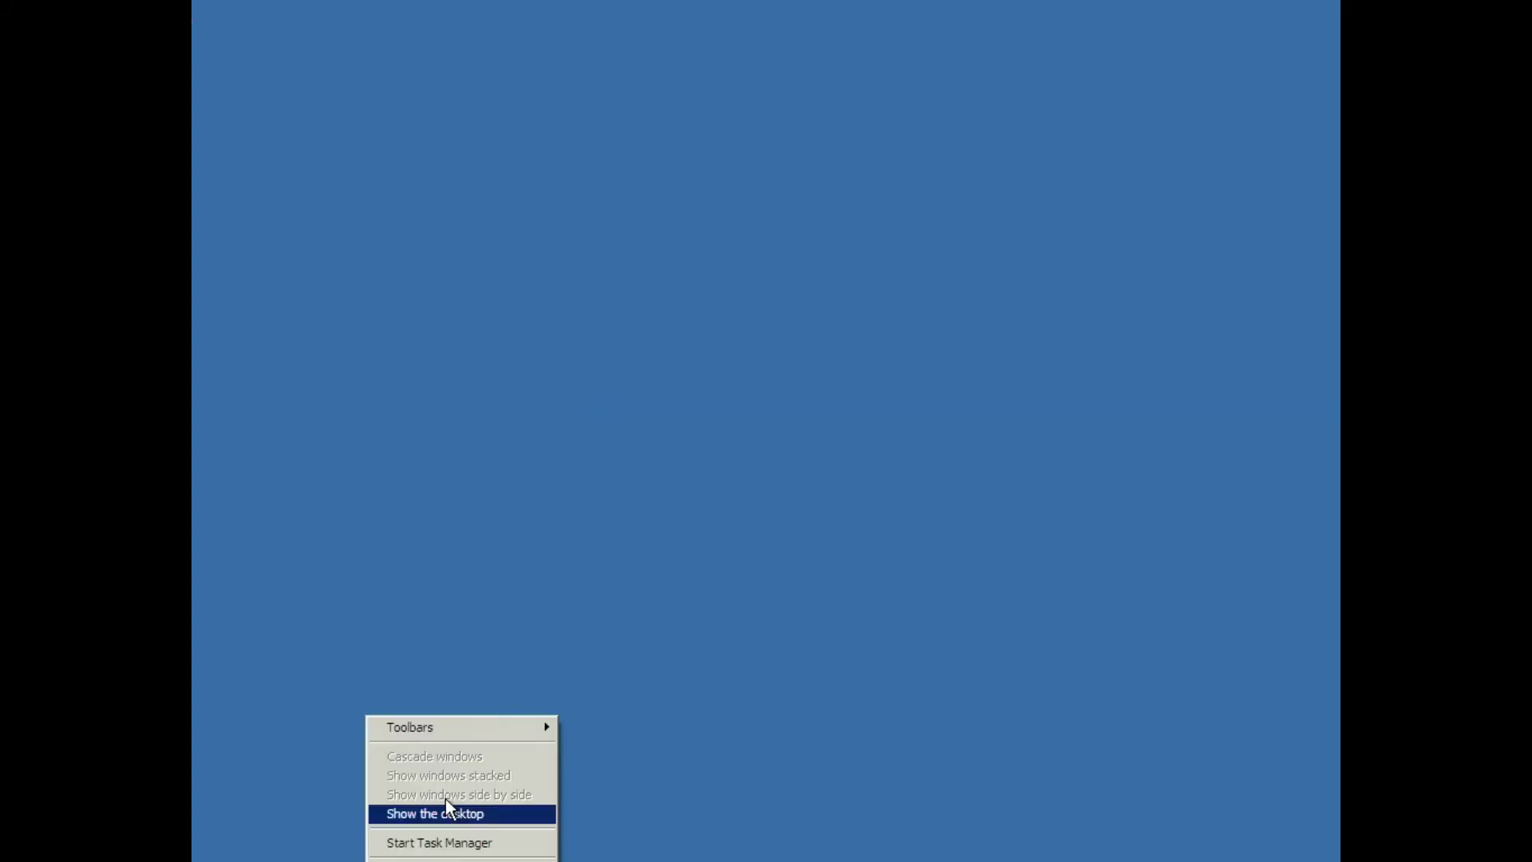
{"action": "mouse_move", "coordinate": [488, 726]}
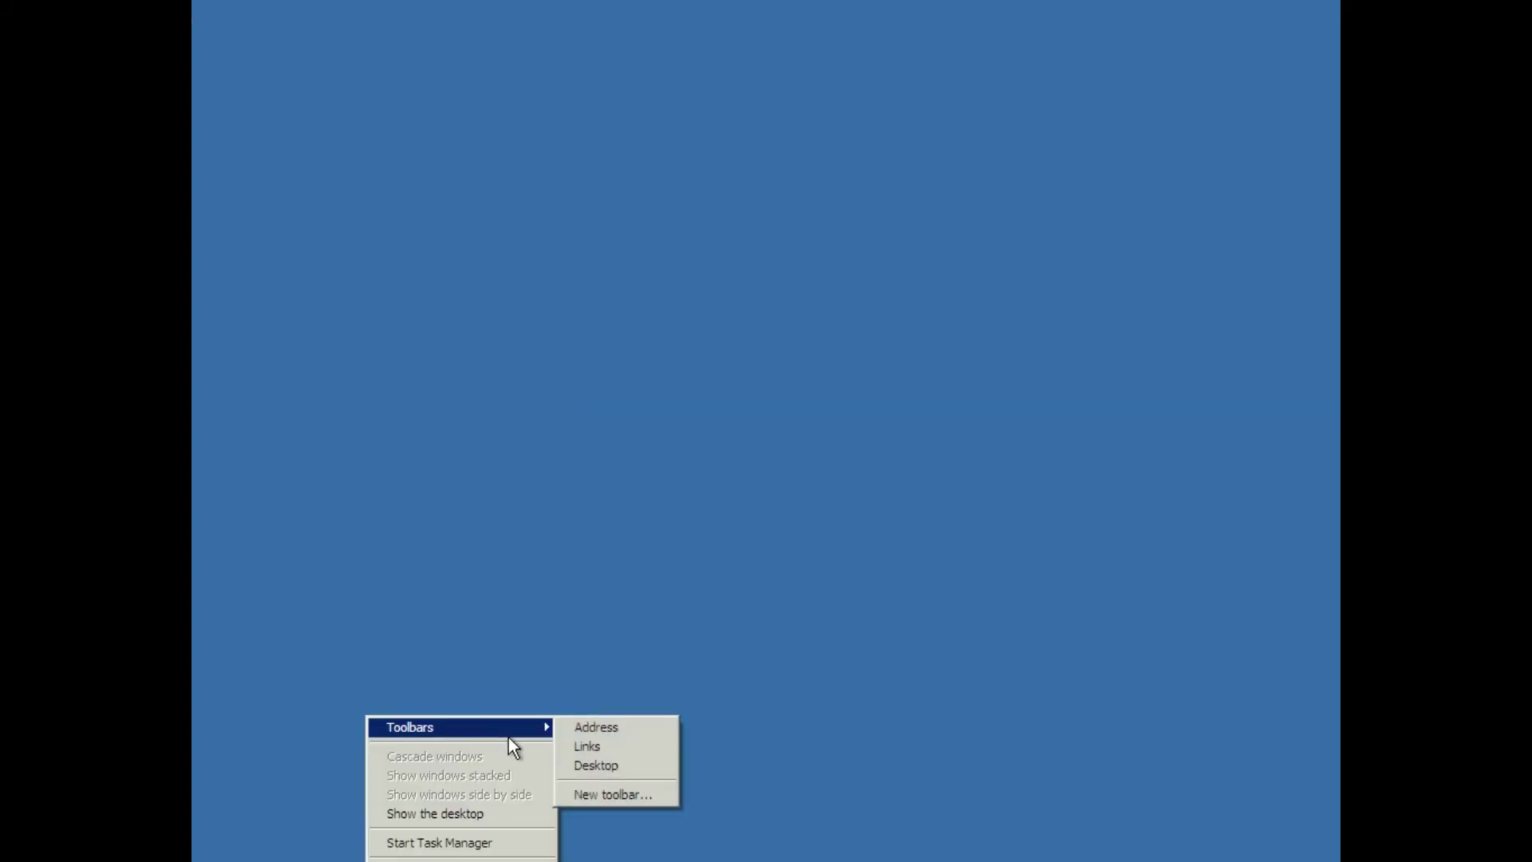
{"action": "left_click", "coordinate": [606, 745]}
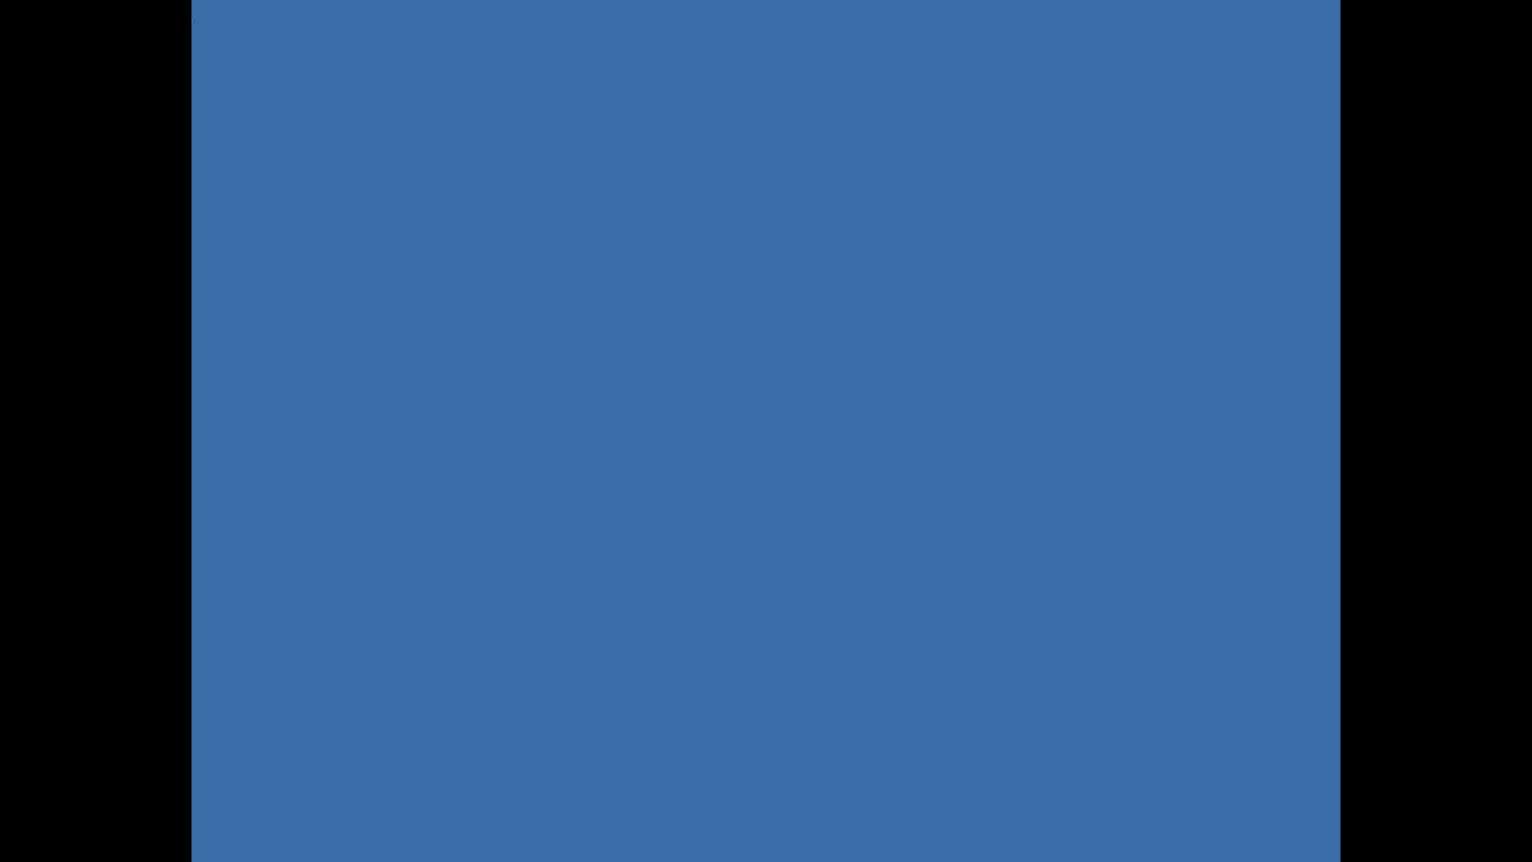
{"action": "right_click", "coordinate": [393, 858]}
Step: Reopen the desktop personalization settings and apply the Windows 7 Basic theme
{"action": "right_click", "coordinate": [769, 565]}
{"action": "left_click", "coordinate": [823, 744]}
{"action": "left_click", "coordinate": [451, 415]}
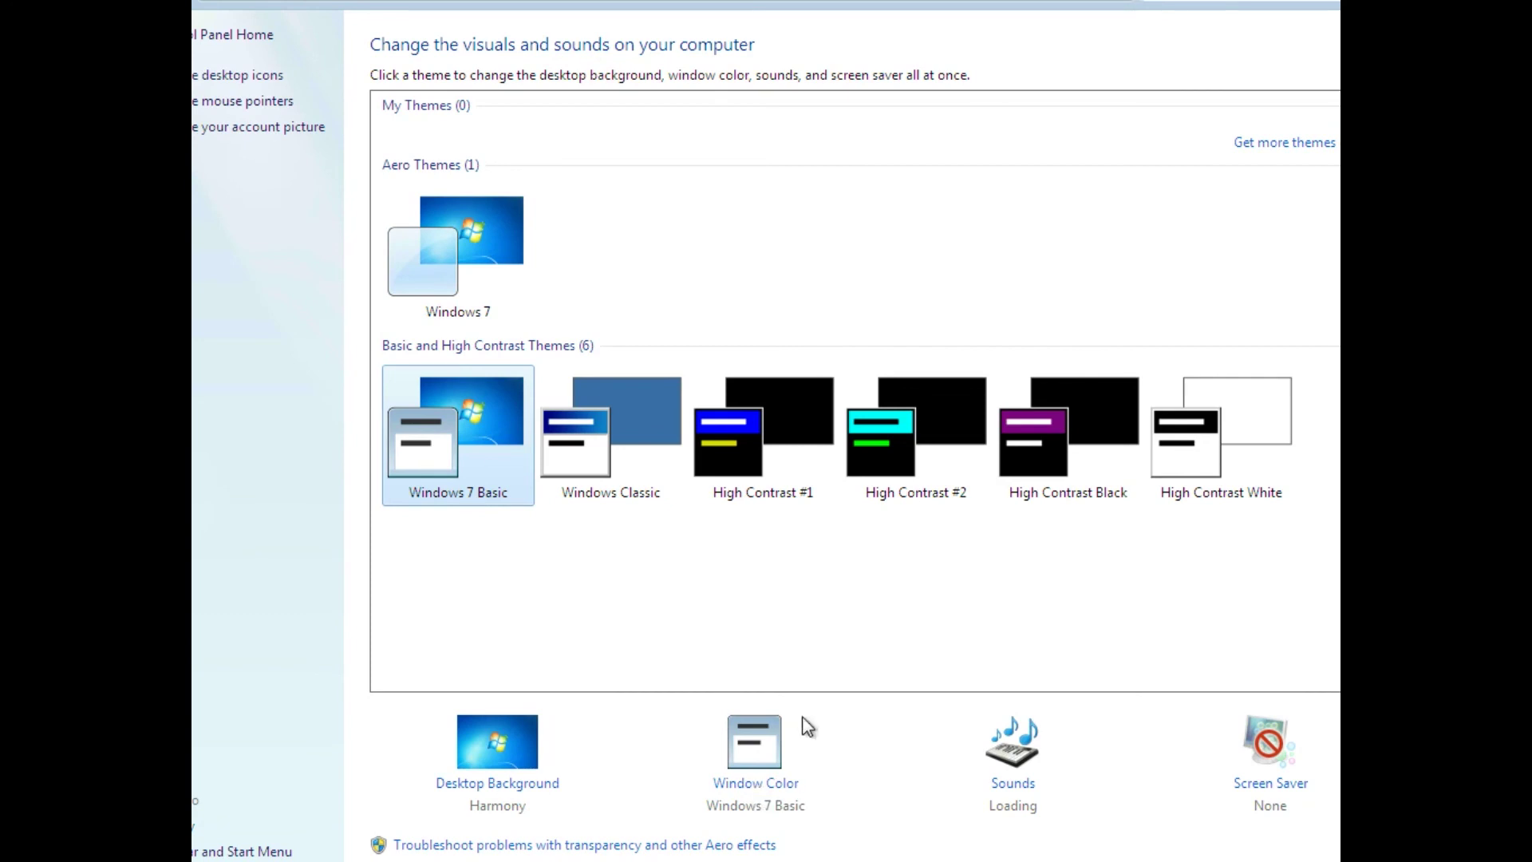
Step: View the 3D Objects settings in Window Color and Appearance and try to close the dialog
{"action": "left_click", "coordinate": [774, 742]}
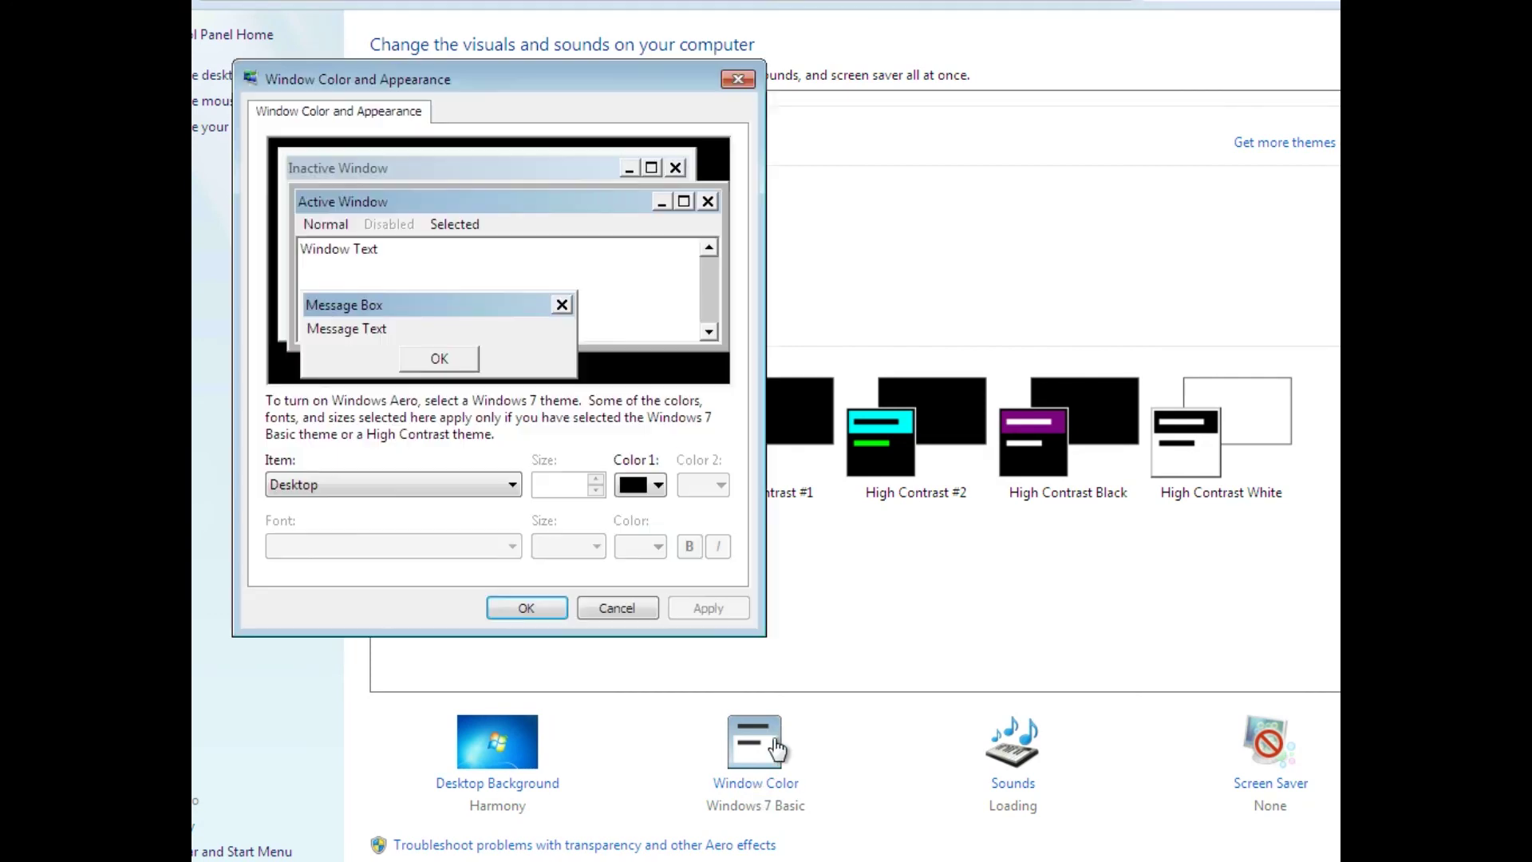
{"action": "left_click", "coordinate": [431, 351]}
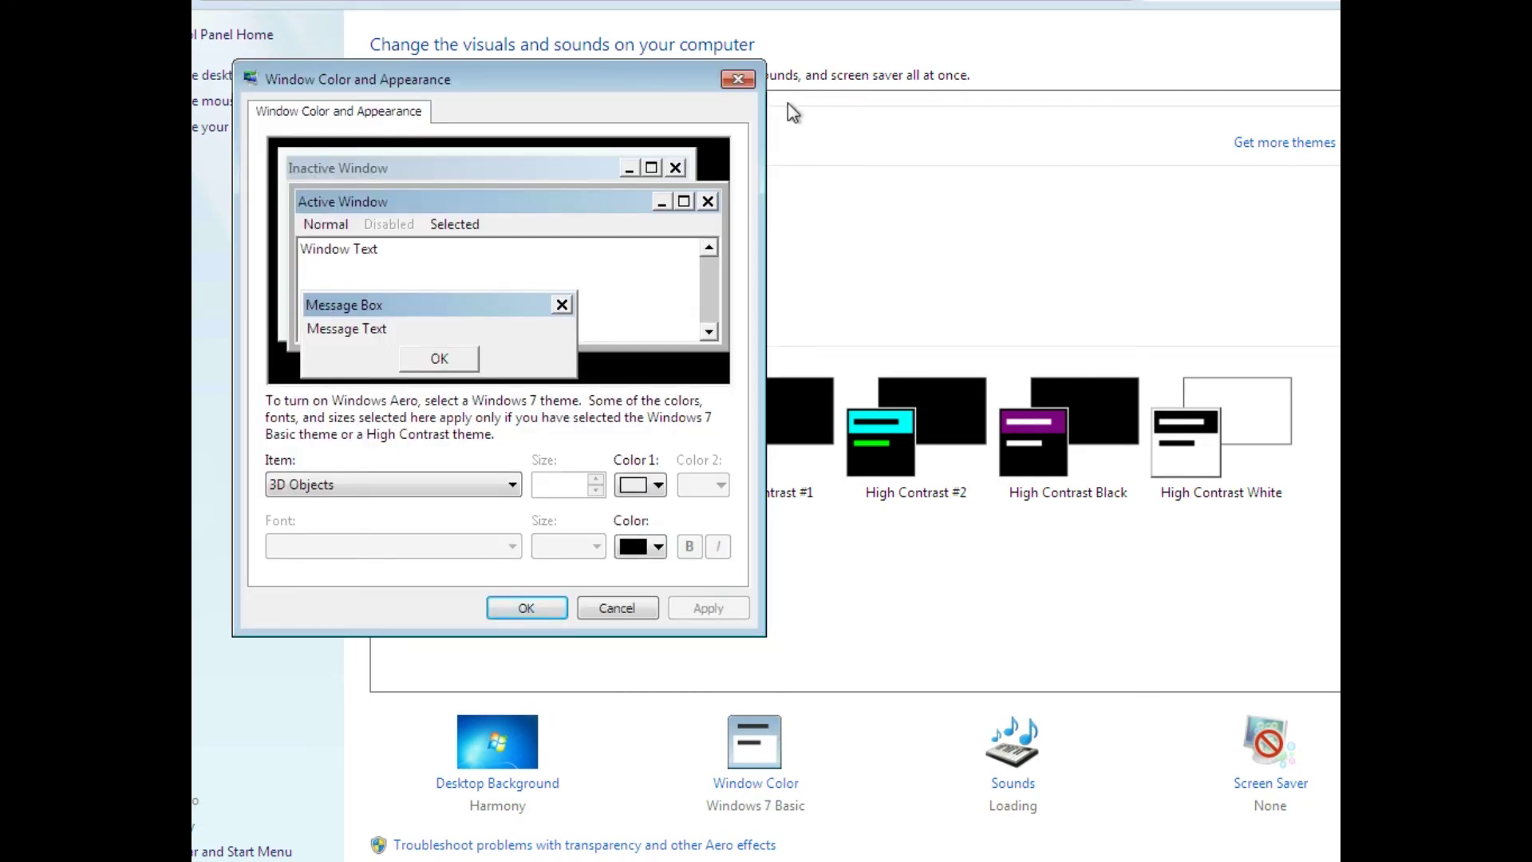
{"action": "left_click", "coordinate": [750, 77]}
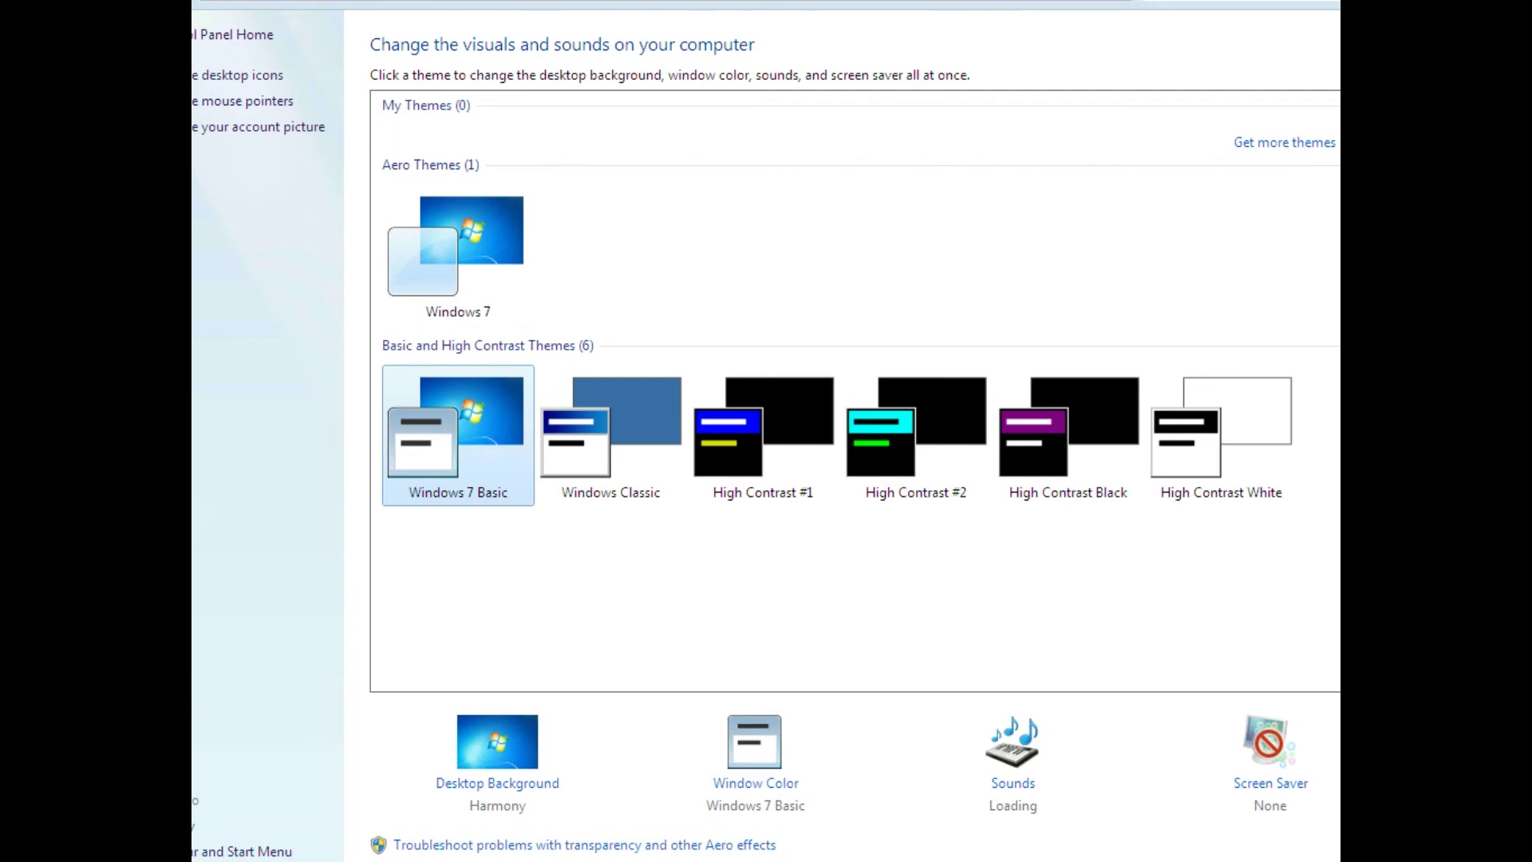
{"action": "right_click", "coordinate": [526, 860]}
{"action": "left_click", "coordinate": [599, 857]}
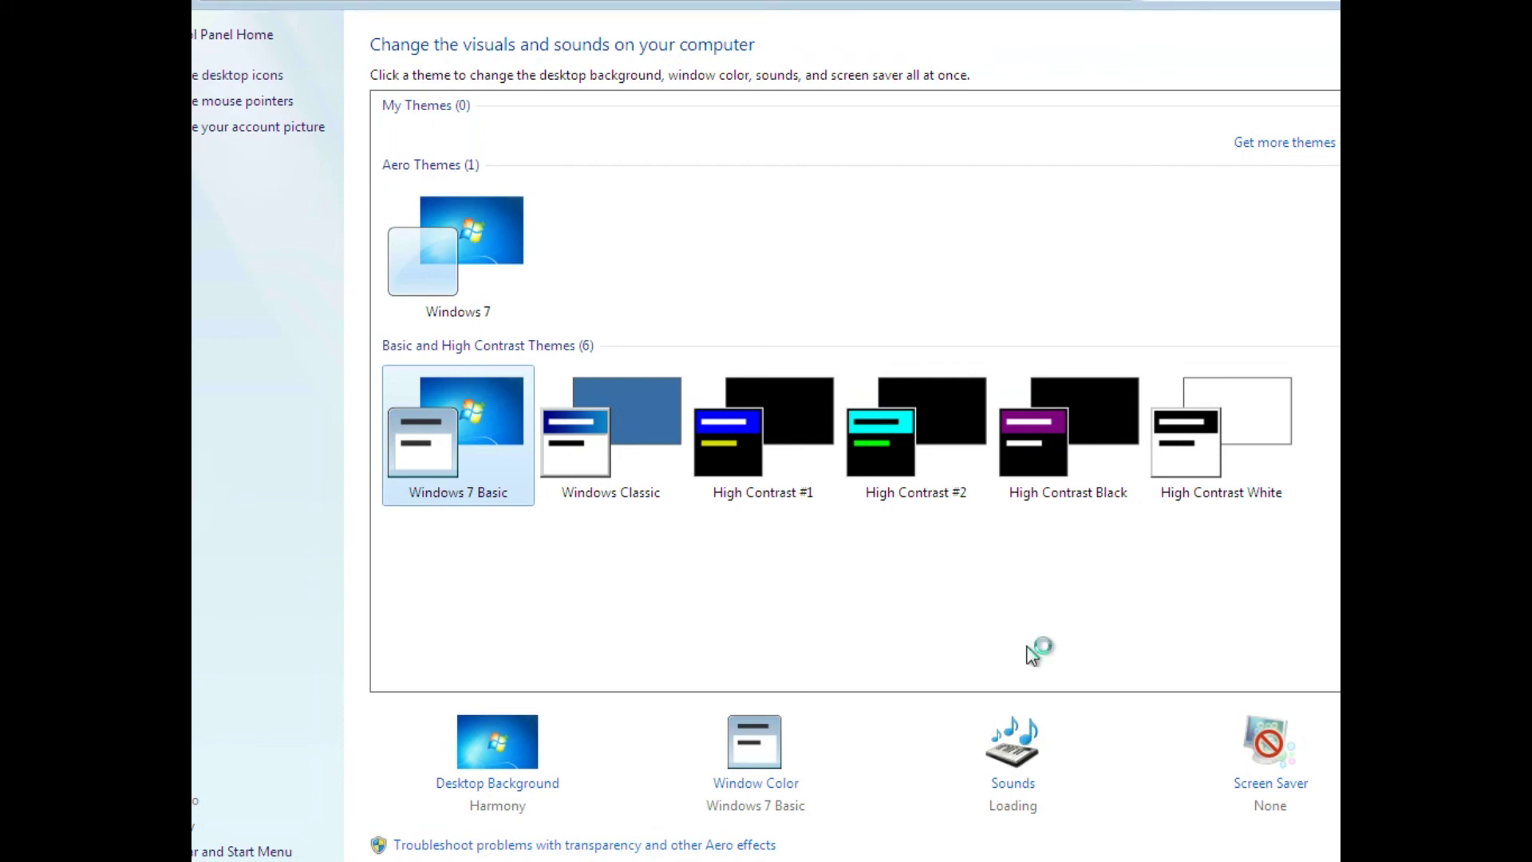
Step: Set the Windows sound scheme to No Sounds and apply it
{"action": "left_click", "coordinate": [426, 452]}
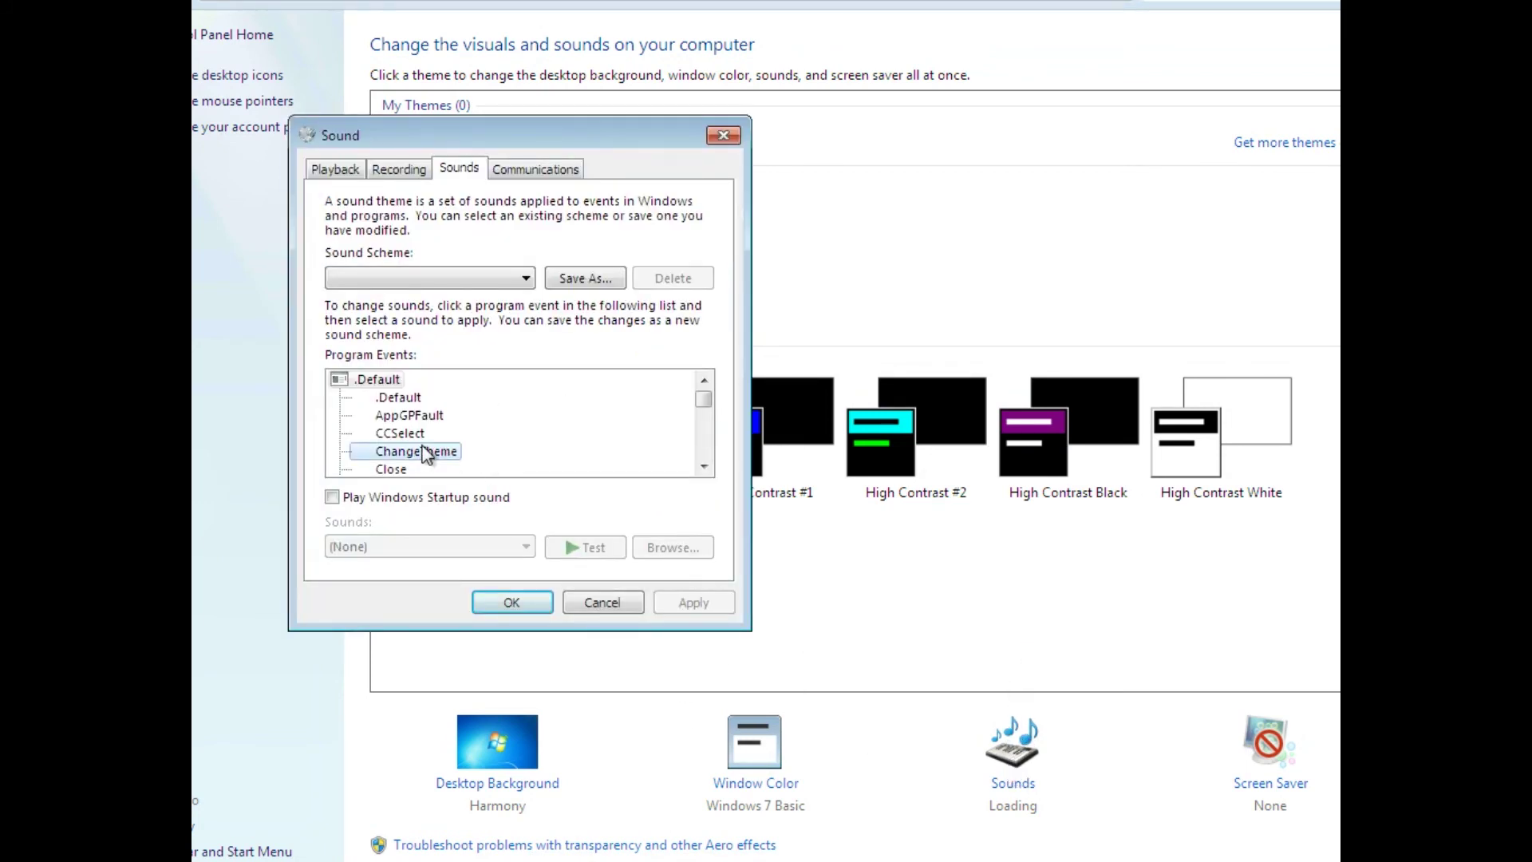
{"action": "left_click", "coordinate": [403, 415]}
{"action": "left_click", "coordinate": [476, 271]}
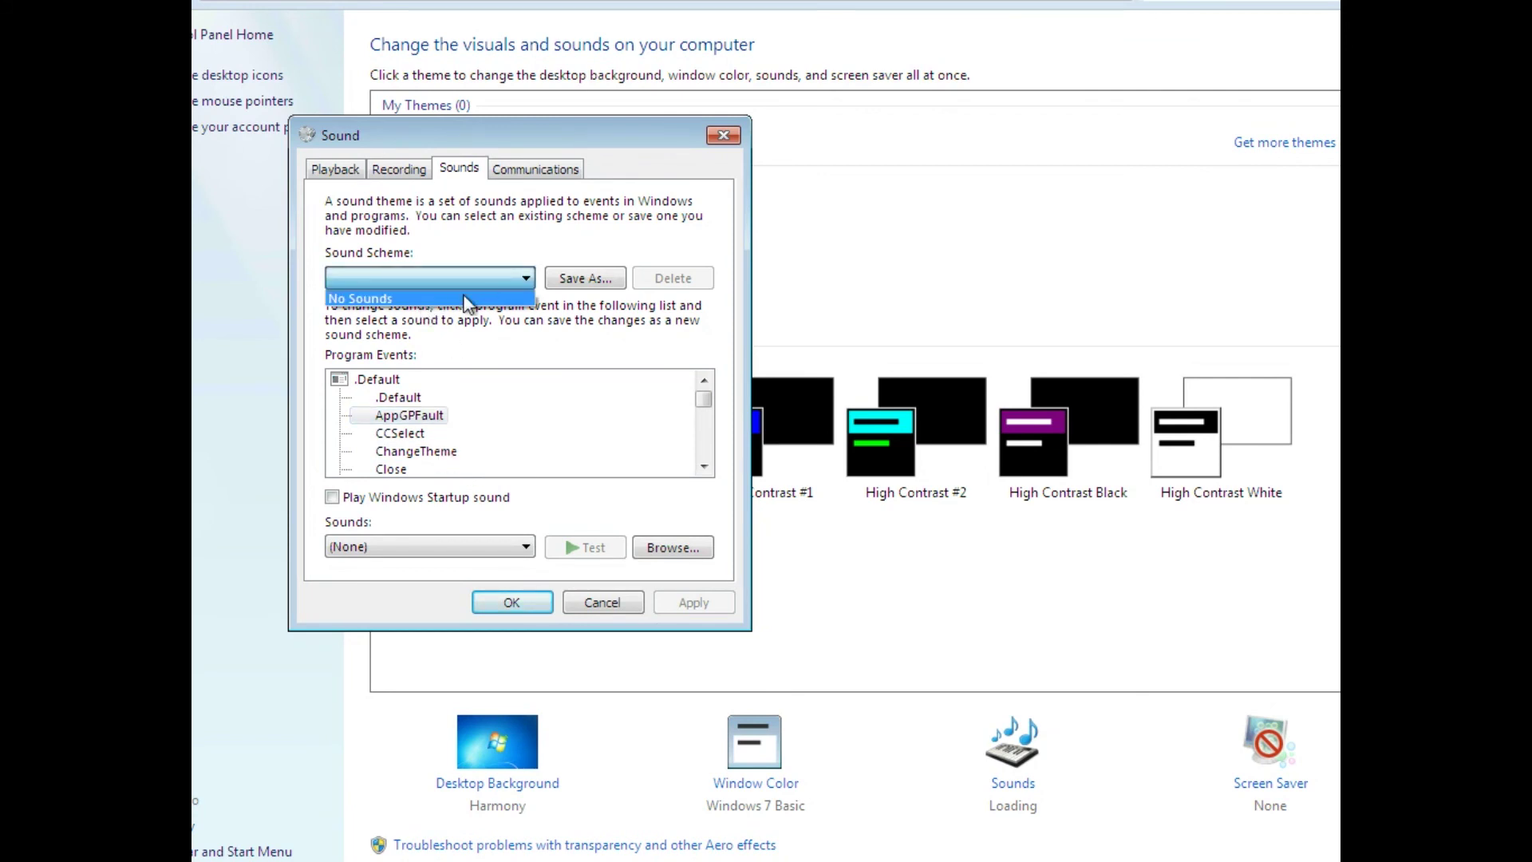
{"action": "left_click", "coordinate": [467, 299]}
{"action": "left_click", "coordinate": [549, 169]}
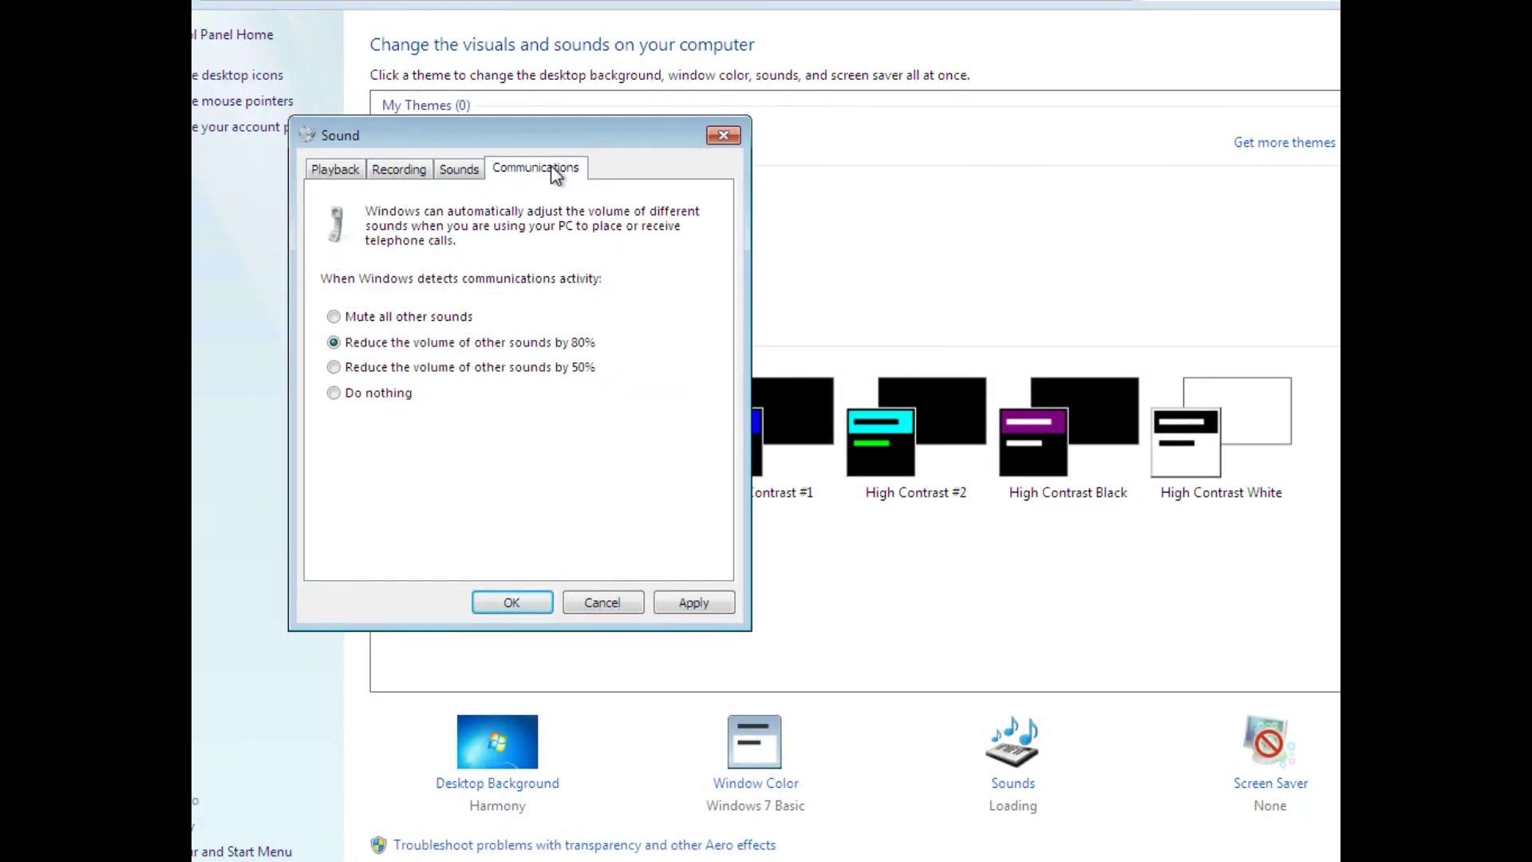
{"action": "left_click", "coordinate": [458, 170]}
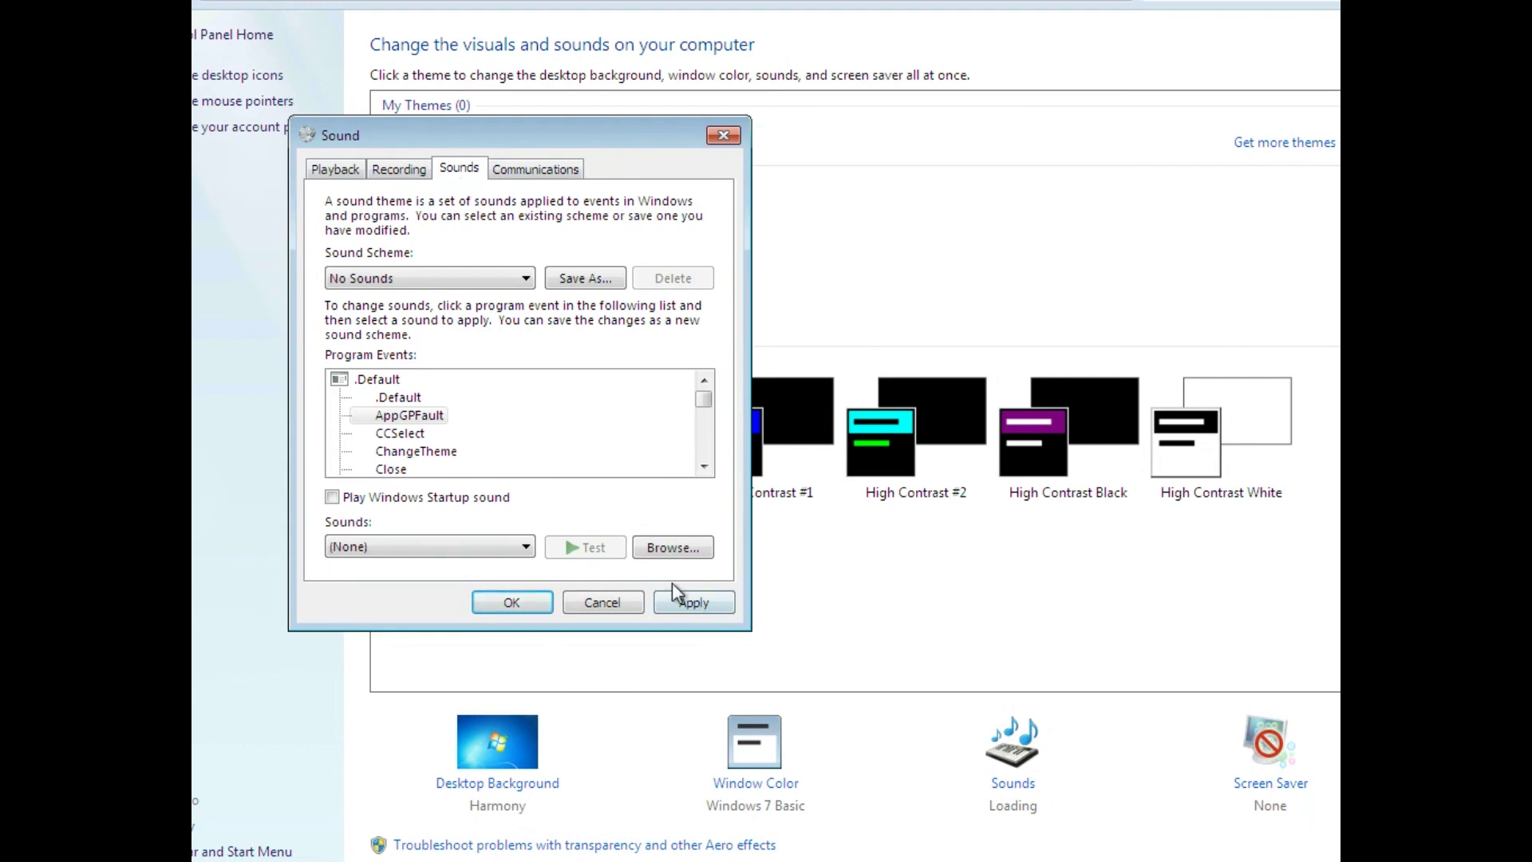
{"action": "left_click", "coordinate": [493, 549]}
{"action": "left_click", "coordinate": [368, 501]}
{"action": "left_click", "coordinate": [367, 496]}
{"action": "left_click", "coordinate": [693, 602]}
Step: View the playback devices in the Sound dialog and close it
{"action": "left_click_drag", "start_coordinate": [358, 146], "coordinate": [347, 165]}
{"action": "left_click", "coordinate": [328, 190]}
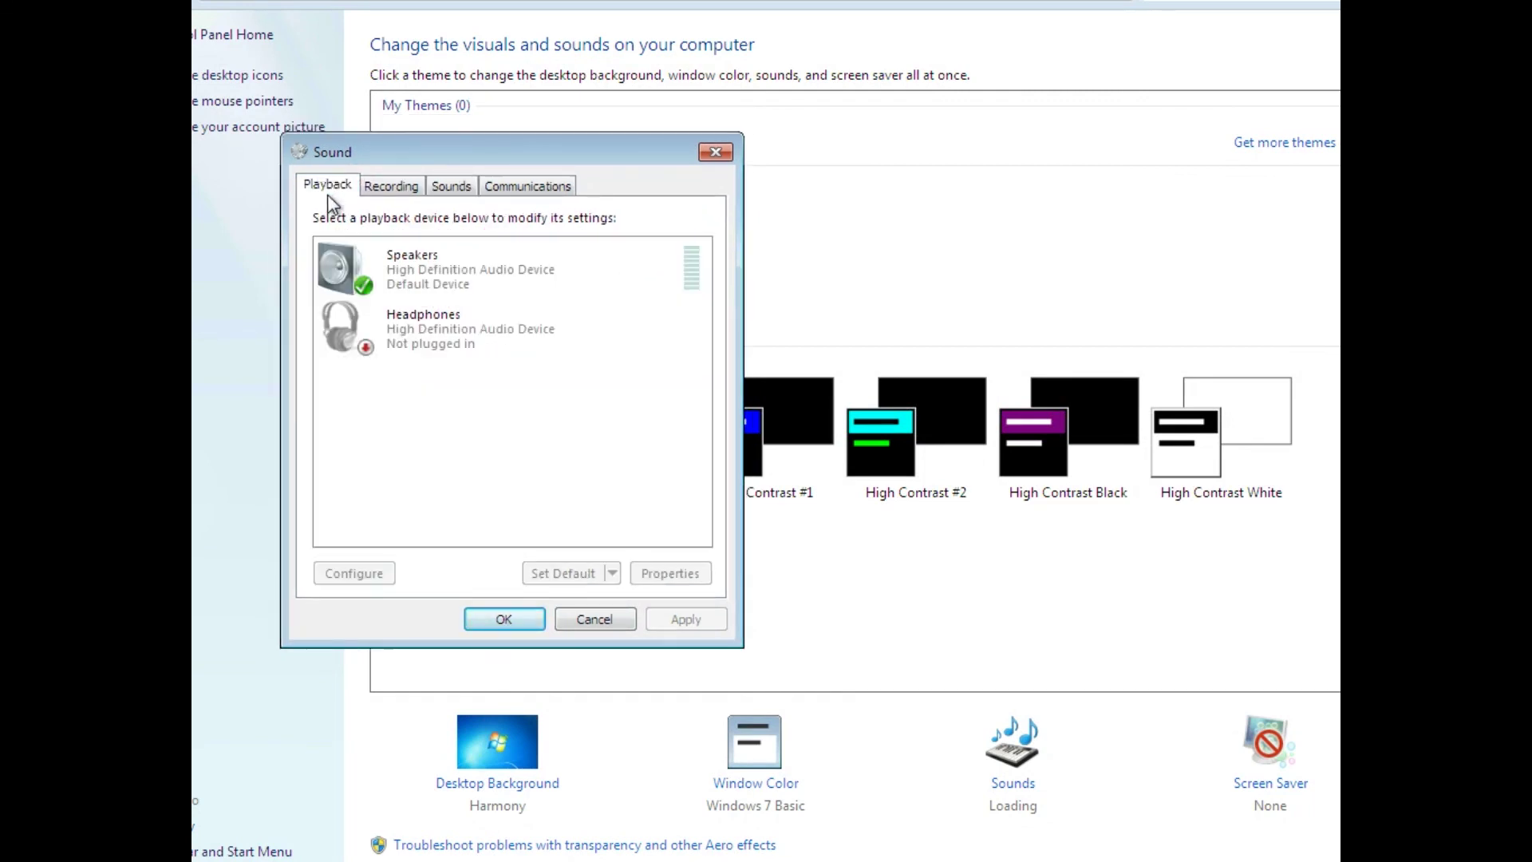
{"action": "left_click", "coordinate": [504, 619]}
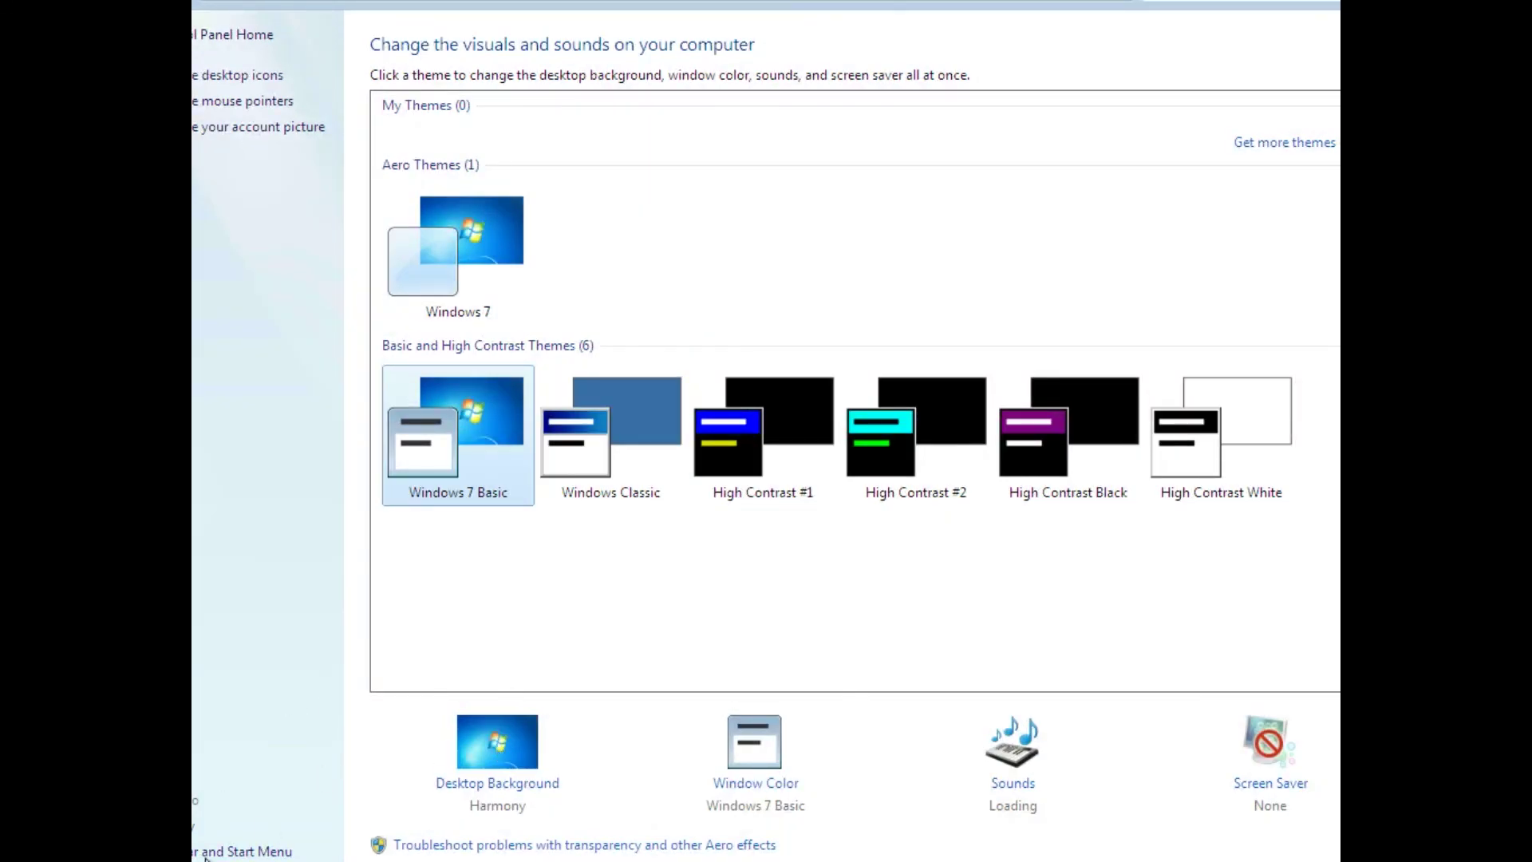
Step: Open the Libraries window in Windows Explorer and close the leftover Window Color and Appearance dialog
{"action": "left_click", "coordinate": [666, 859]}
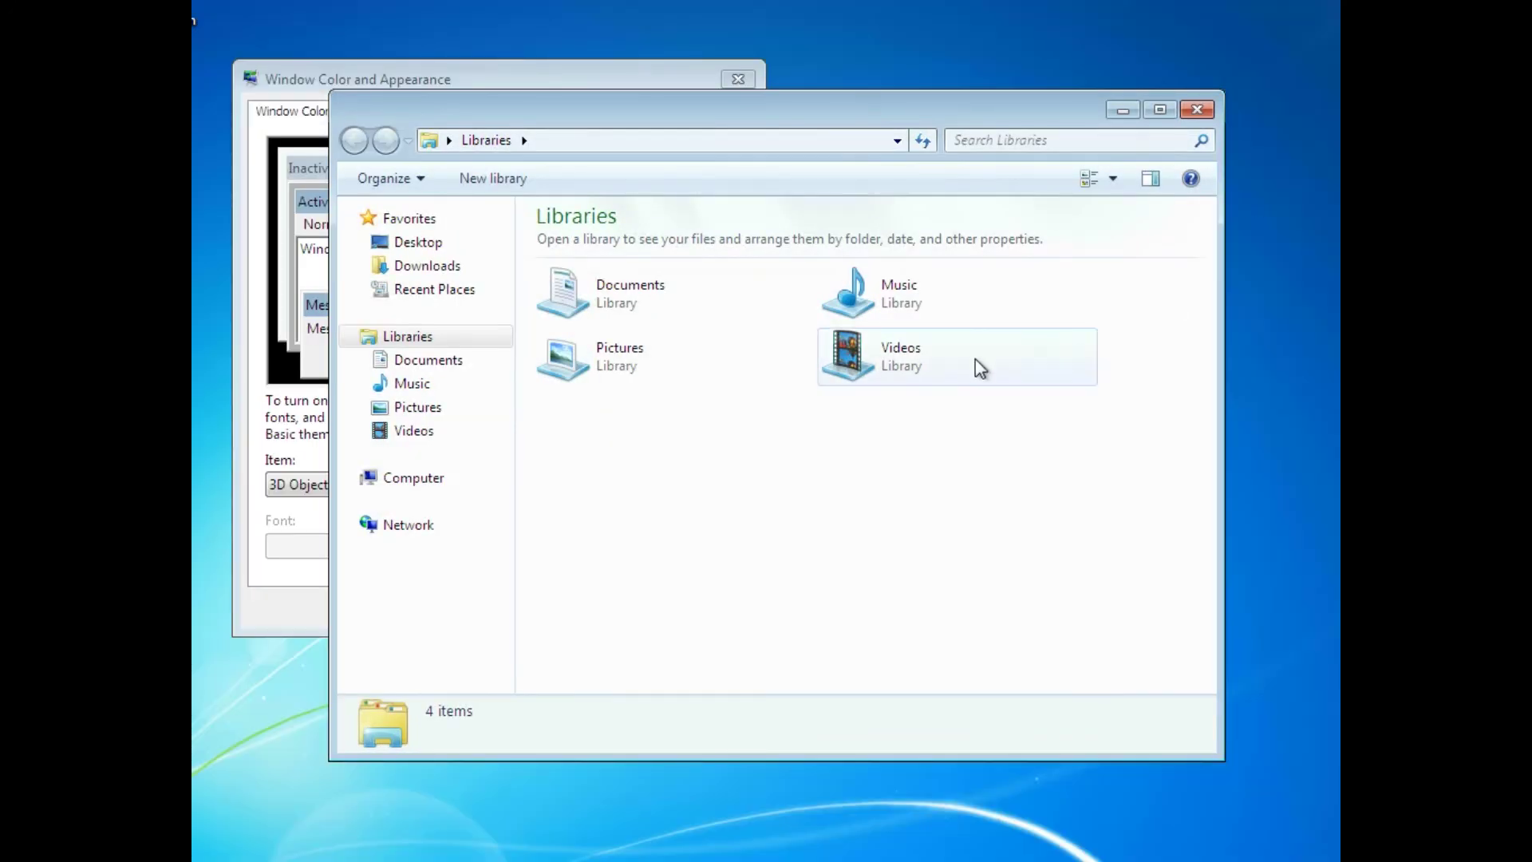
{"action": "left_click", "coordinate": [649, 79]}
{"action": "left_click", "coordinate": [738, 79]}
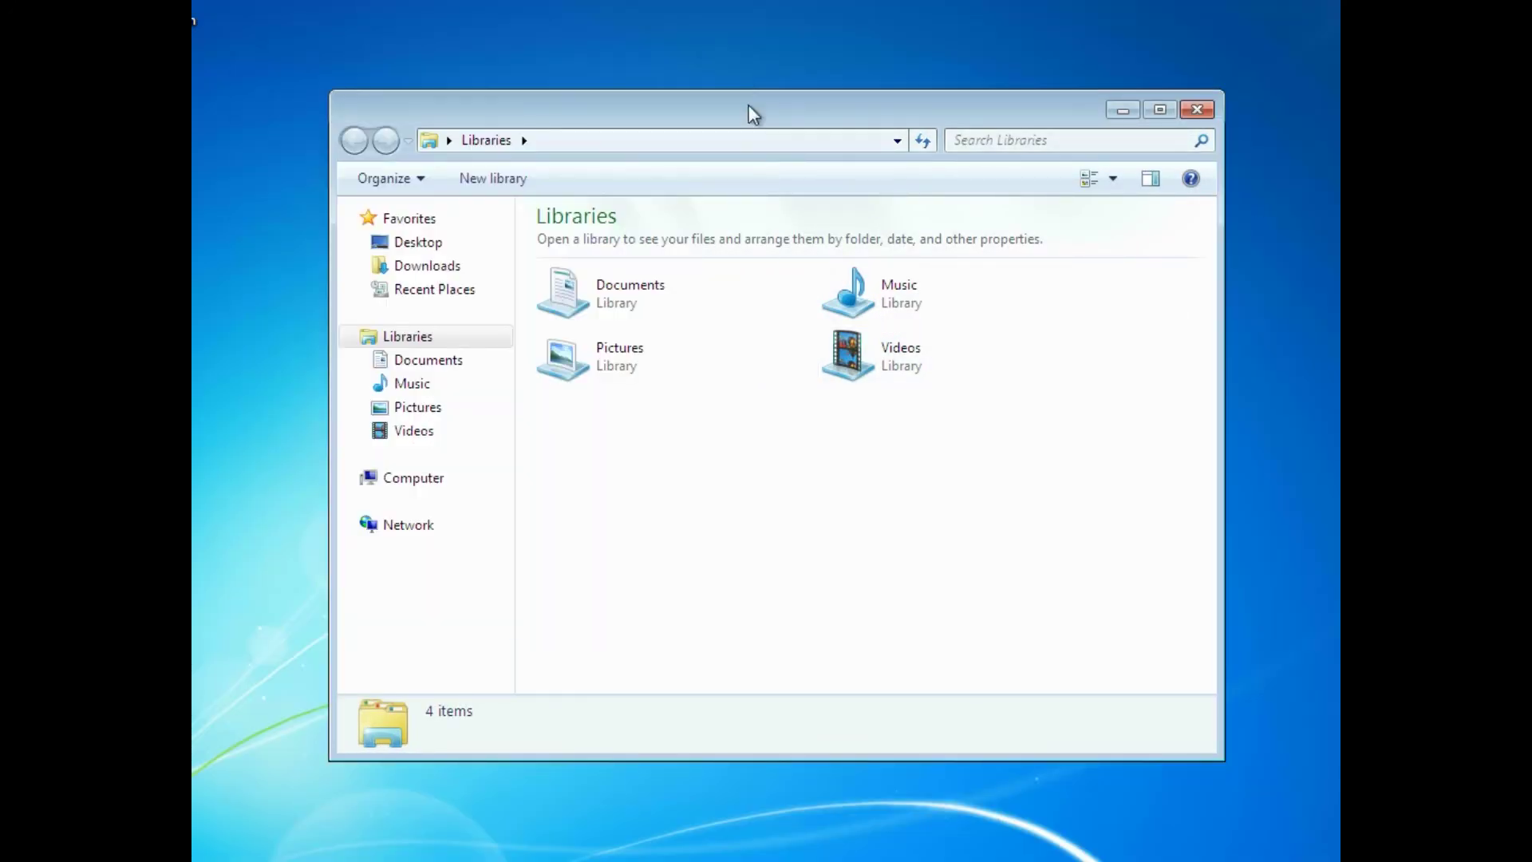
Step: Open the Windows.old folder on Local Disk (C:) to view its contents
{"action": "left_click", "coordinate": [422, 483]}
{"action": "double_click", "coordinate": [636, 256]}
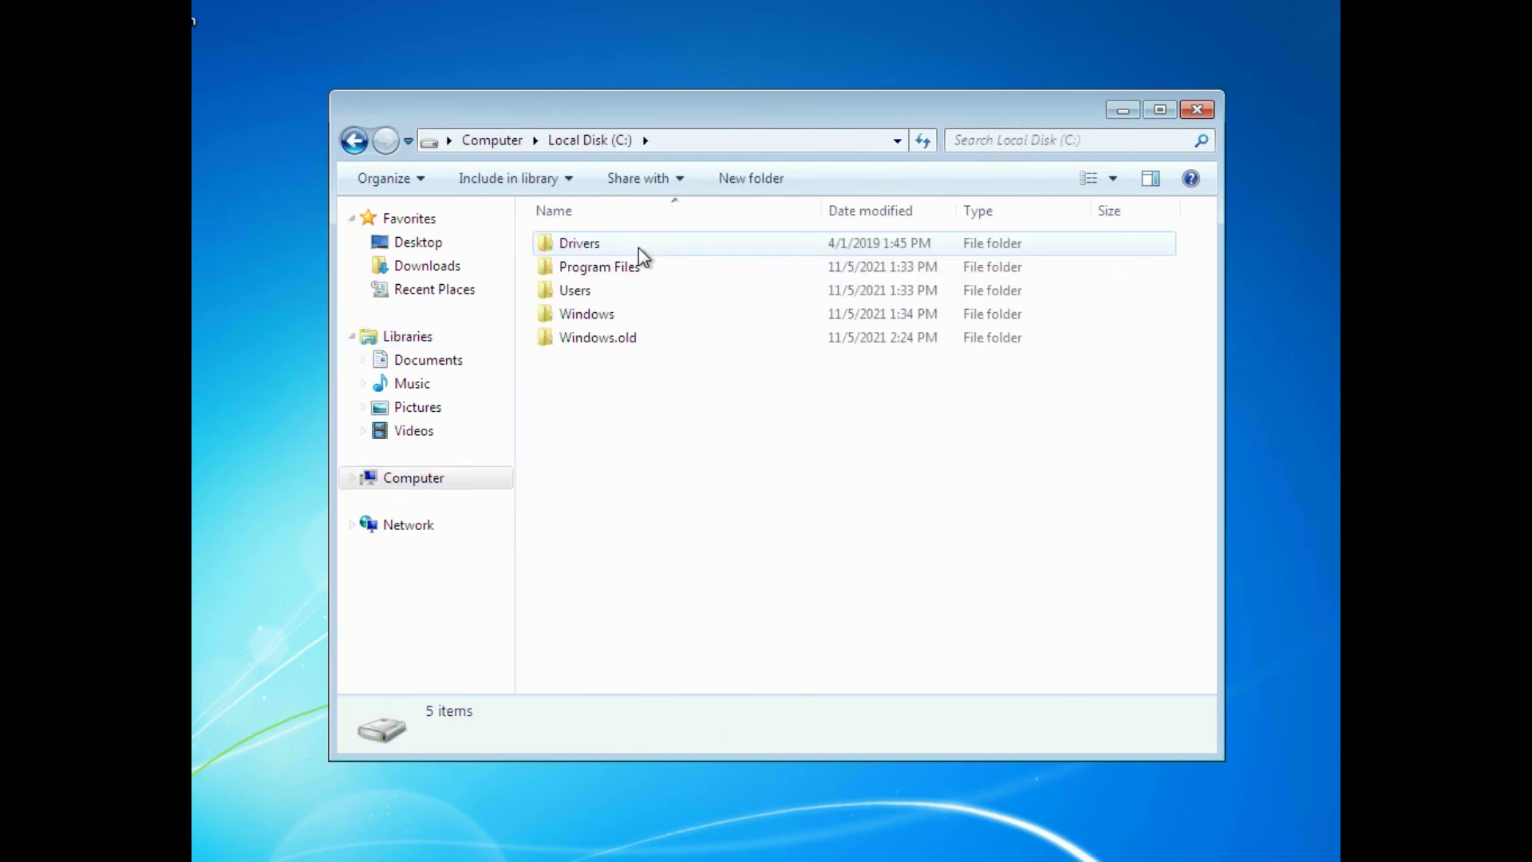
{"action": "double_click", "coordinate": [600, 335]}
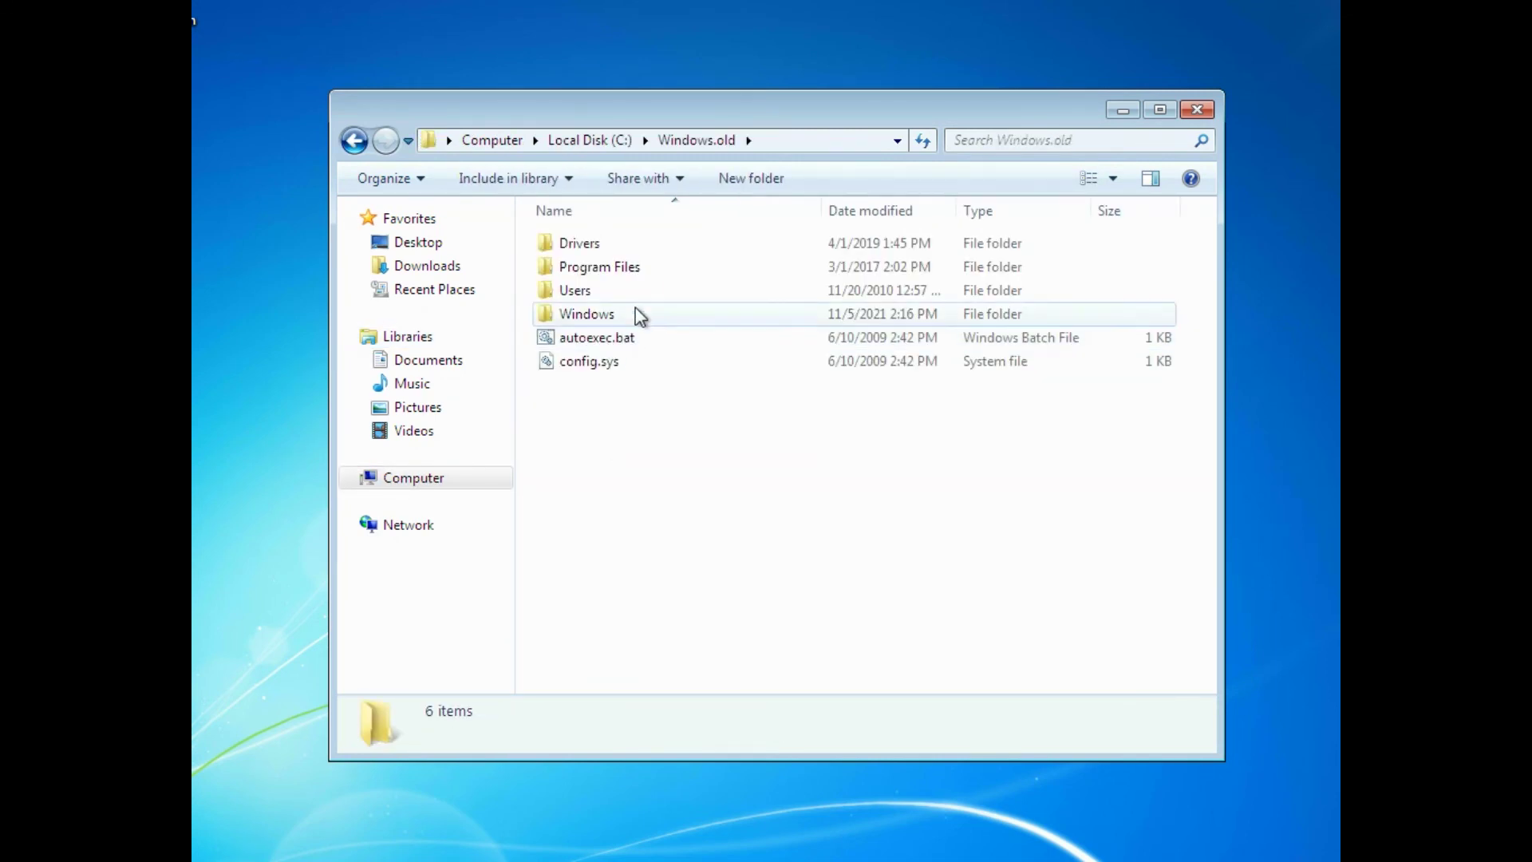
Step: View the Users folder inside Windows.old, the Computer drives and the Pictures library, and close the Explorer window
{"action": "double_click", "coordinate": [639, 290]}
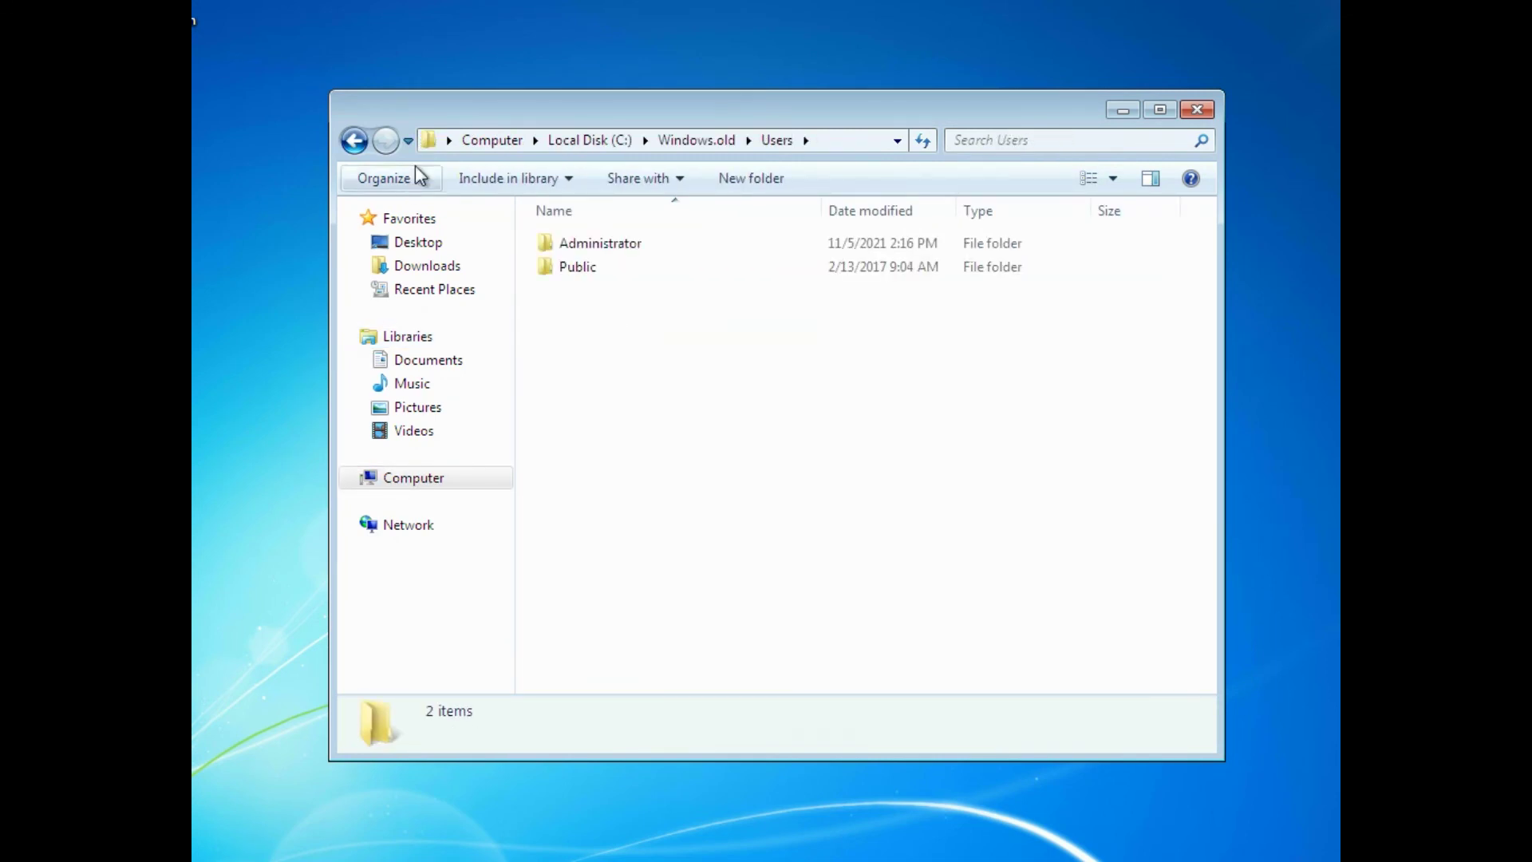
{"action": "left_click", "coordinate": [456, 478]}
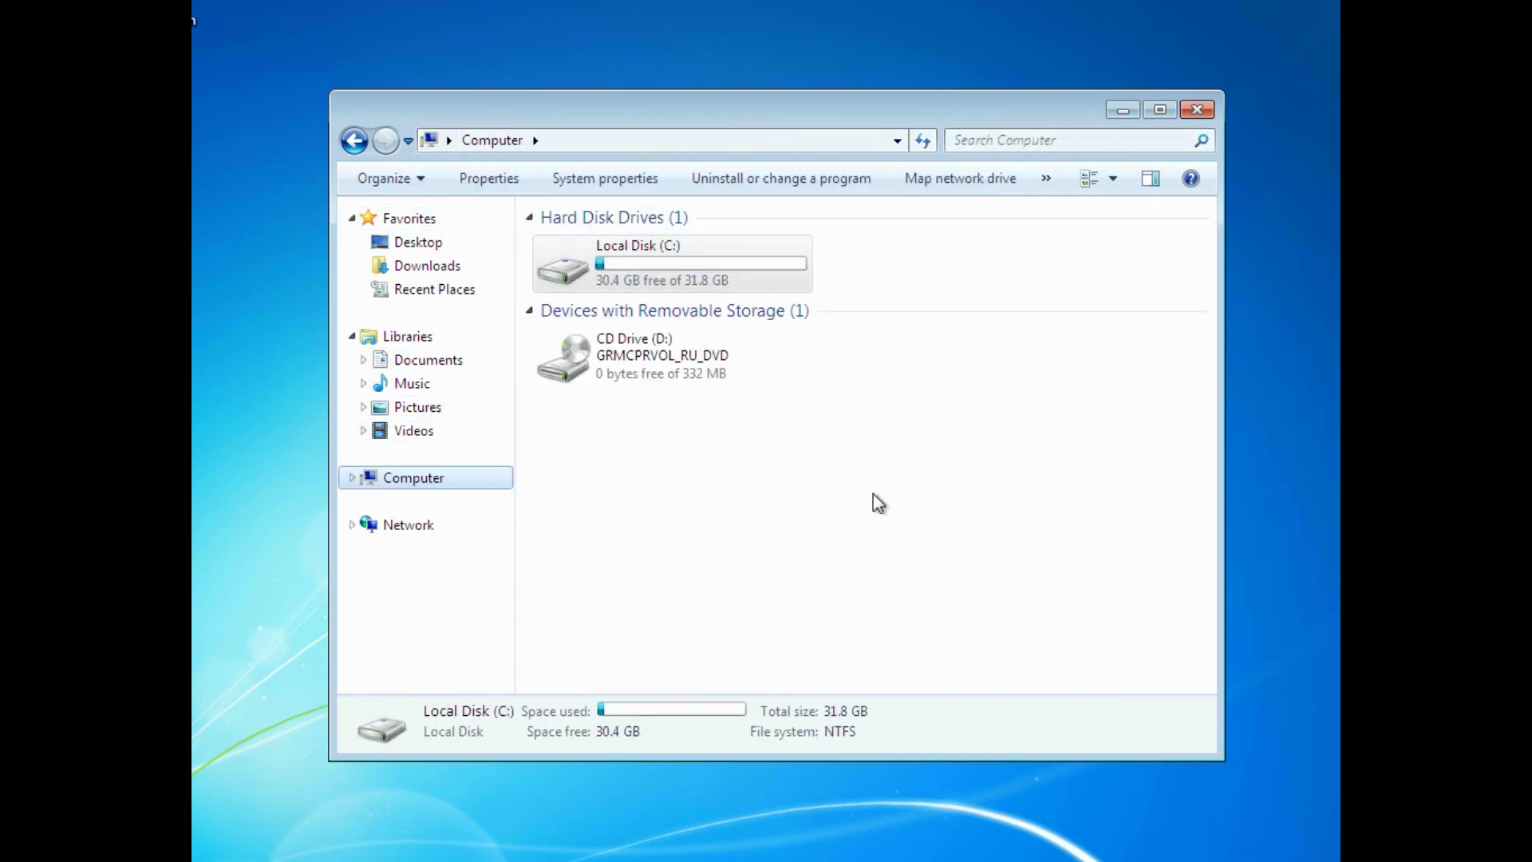
{"action": "left_click", "coordinate": [411, 409]}
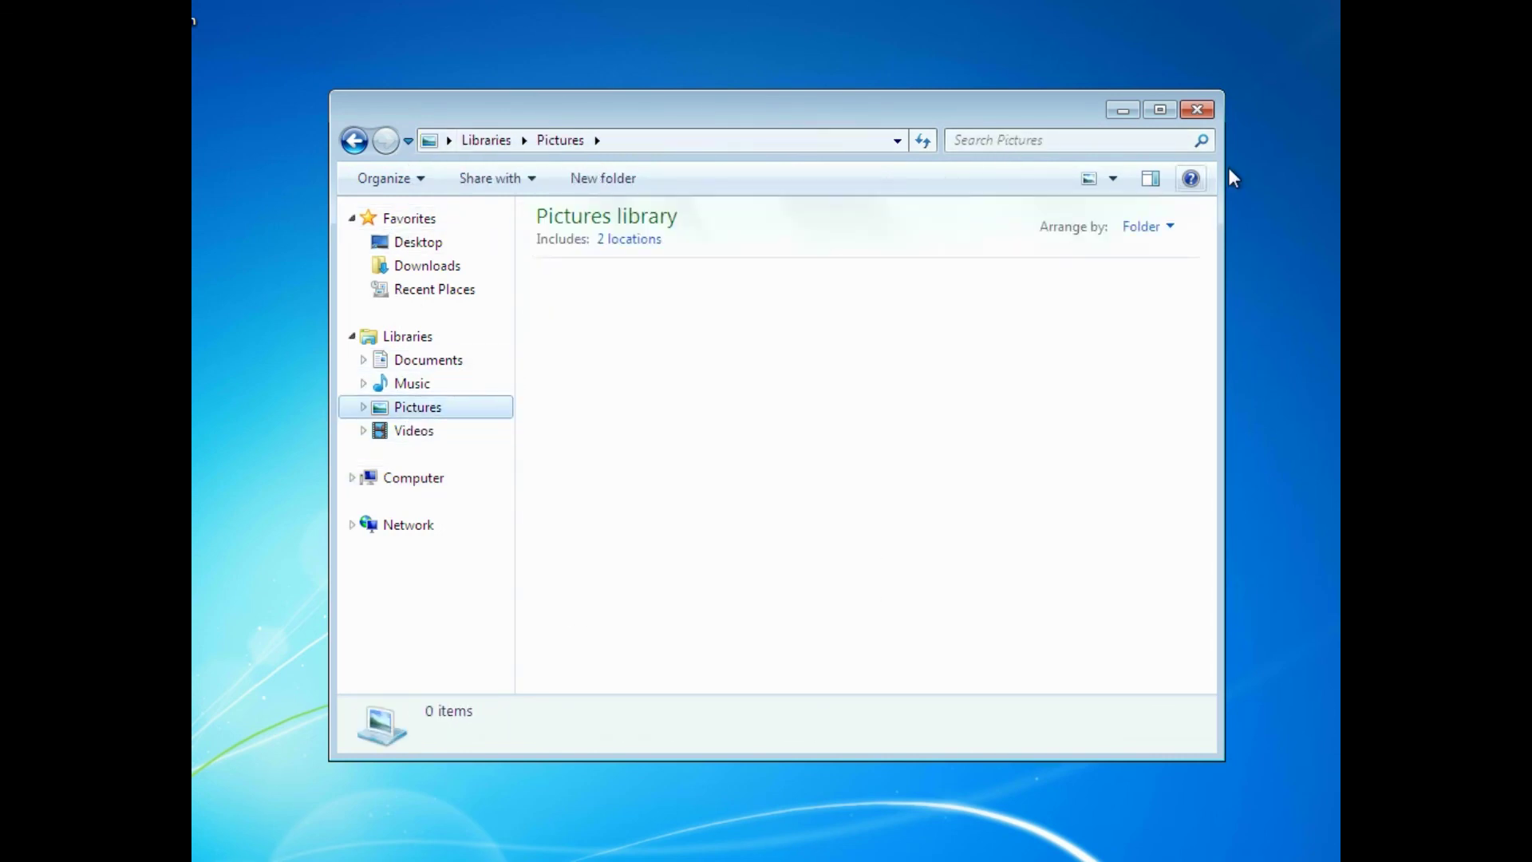
{"action": "left_click", "coordinate": [1192, 114]}
Step: Open a Command Prompt (CMD) with administrator rights
{"action": "key", "text": "super"}
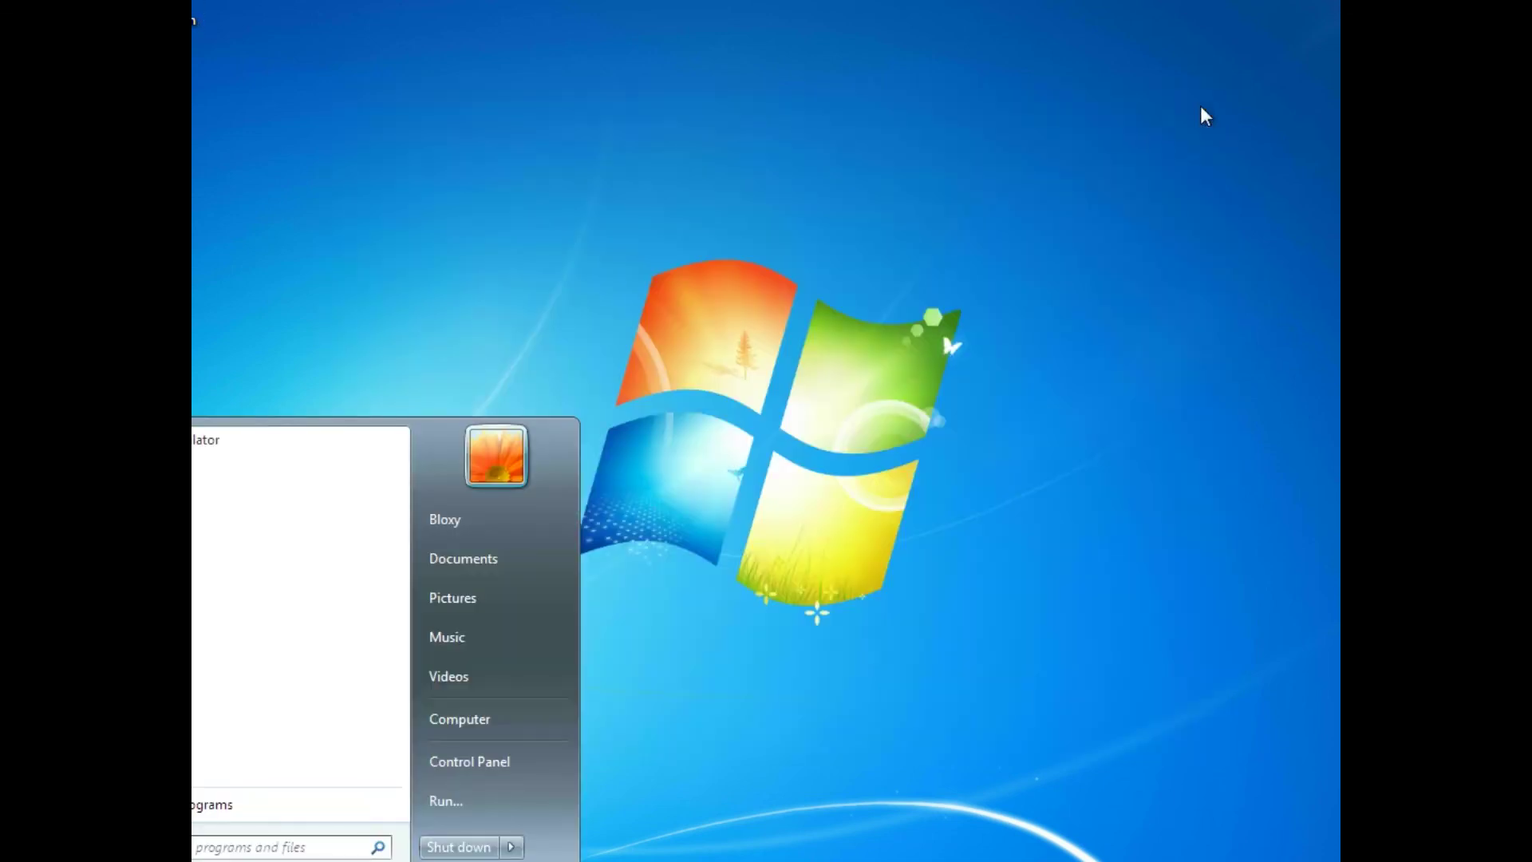
{"action": "type", "text": "CMD"}
{"action": "key", "text": "ctrl+shift+Return"}
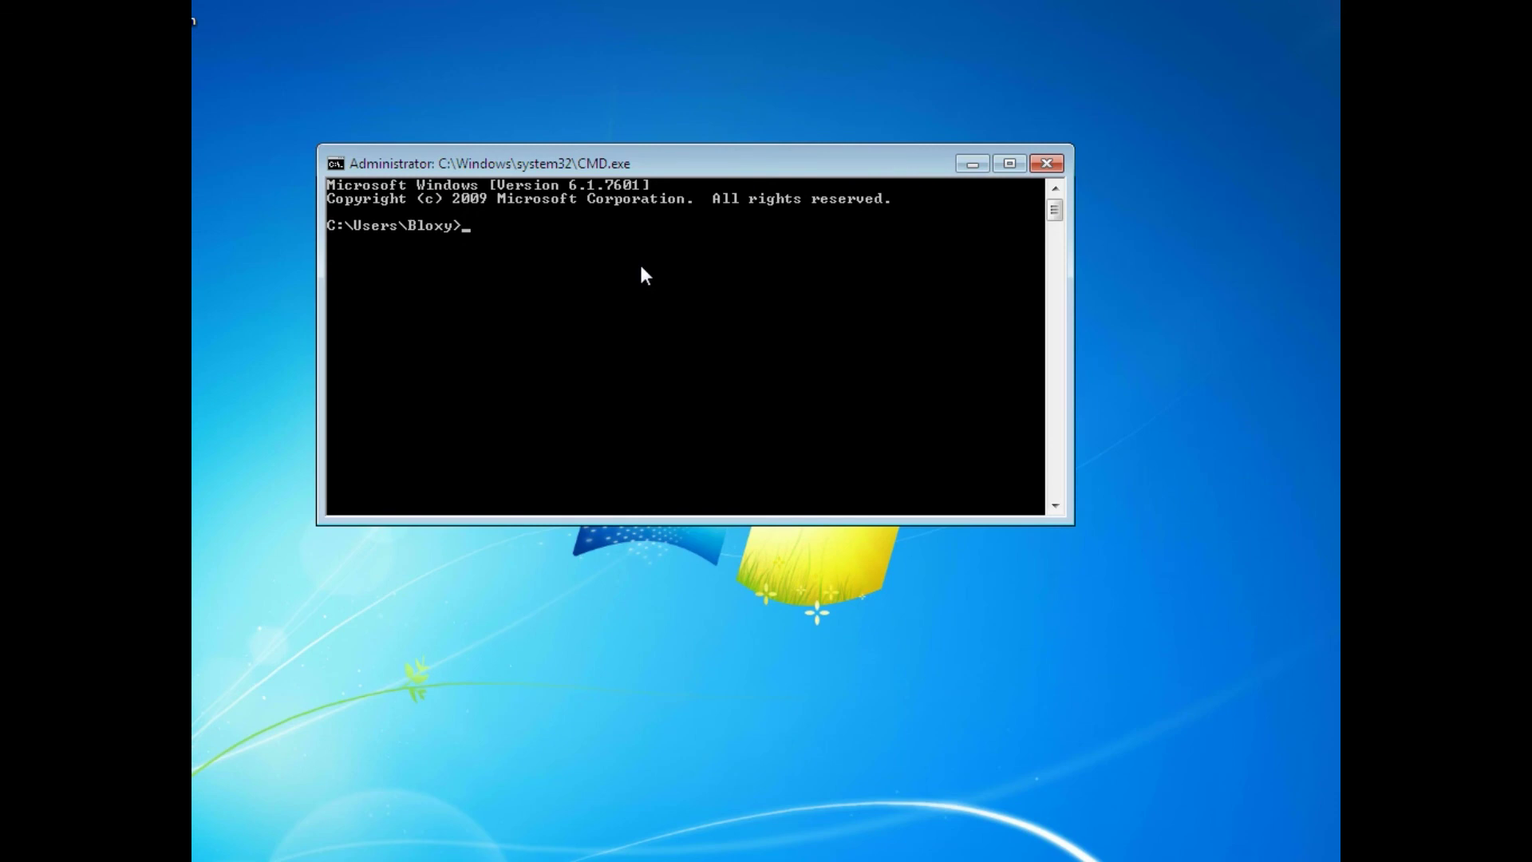
Step: Try to start PowerShell by running the command powershell in the Command Prompt
{"action": "type", "text": "winitit.exe"}
{"action": "key", "text": "BackSpace"}
{"action": "key", "text": "BackSpace"}
{"action": "key", "text": "BackSpace"}
{"action": "key", "text": "BackSpace"}
{"action": "key", "text": "BackSpace"}
{"action": "key", "text": "BackSpace"}
{"action": "key", "text": "BackSpace"}
{"action": "key", "text": "BackSpace"}
{"action": "key", "text": "BackSpace"}
{"action": "key", "text": "BackSpace"}
{"action": "key", "text": "BackSpace"}
{"action": "type", "text": "powershell"}
{"action": "key", "text": "Return"}
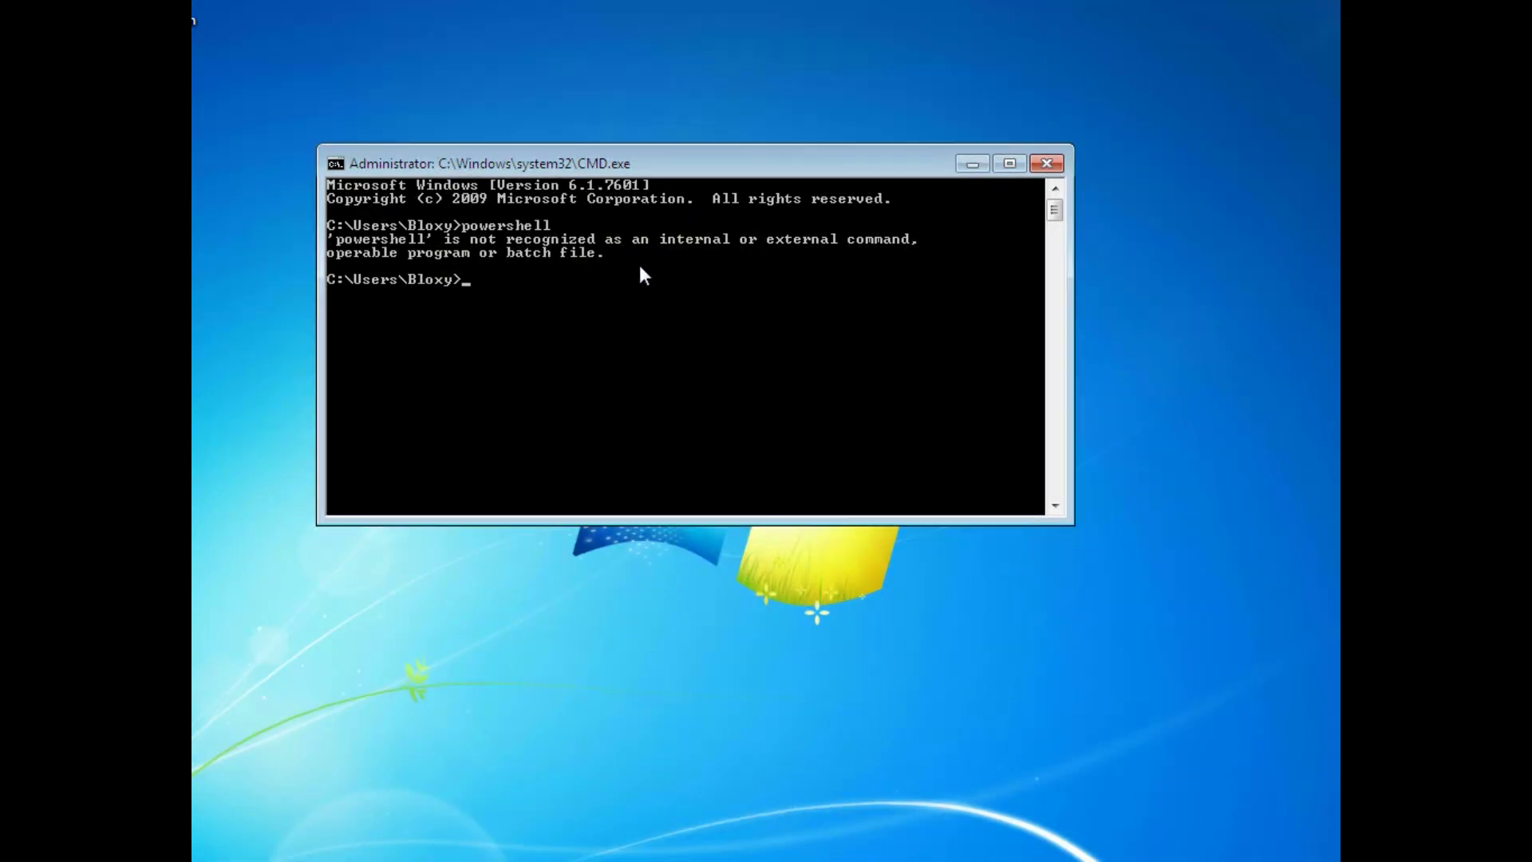
Step: Maximize and restore the Command Prompt window, then close it
{"action": "left_click", "coordinate": [1010, 163]}
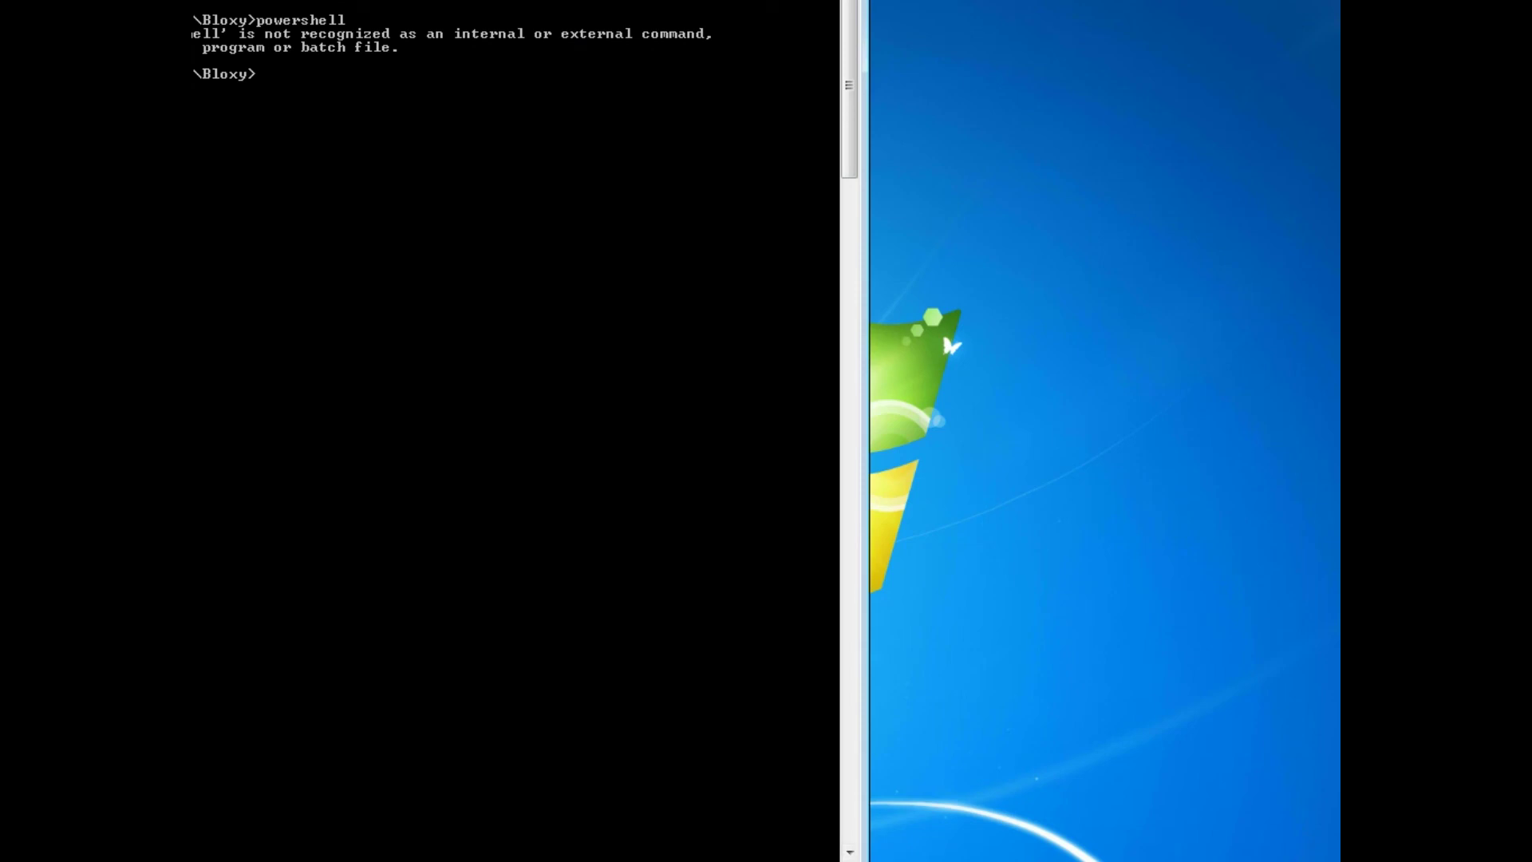
{"action": "left_click", "coordinate": [850, 2]}
{"action": "left_click_drag", "start_coordinate": [852, 2], "coordinate": [622, 857]}
{"action": "left_click_drag", "start_coordinate": [652, 369], "coordinate": [1155, 621]}
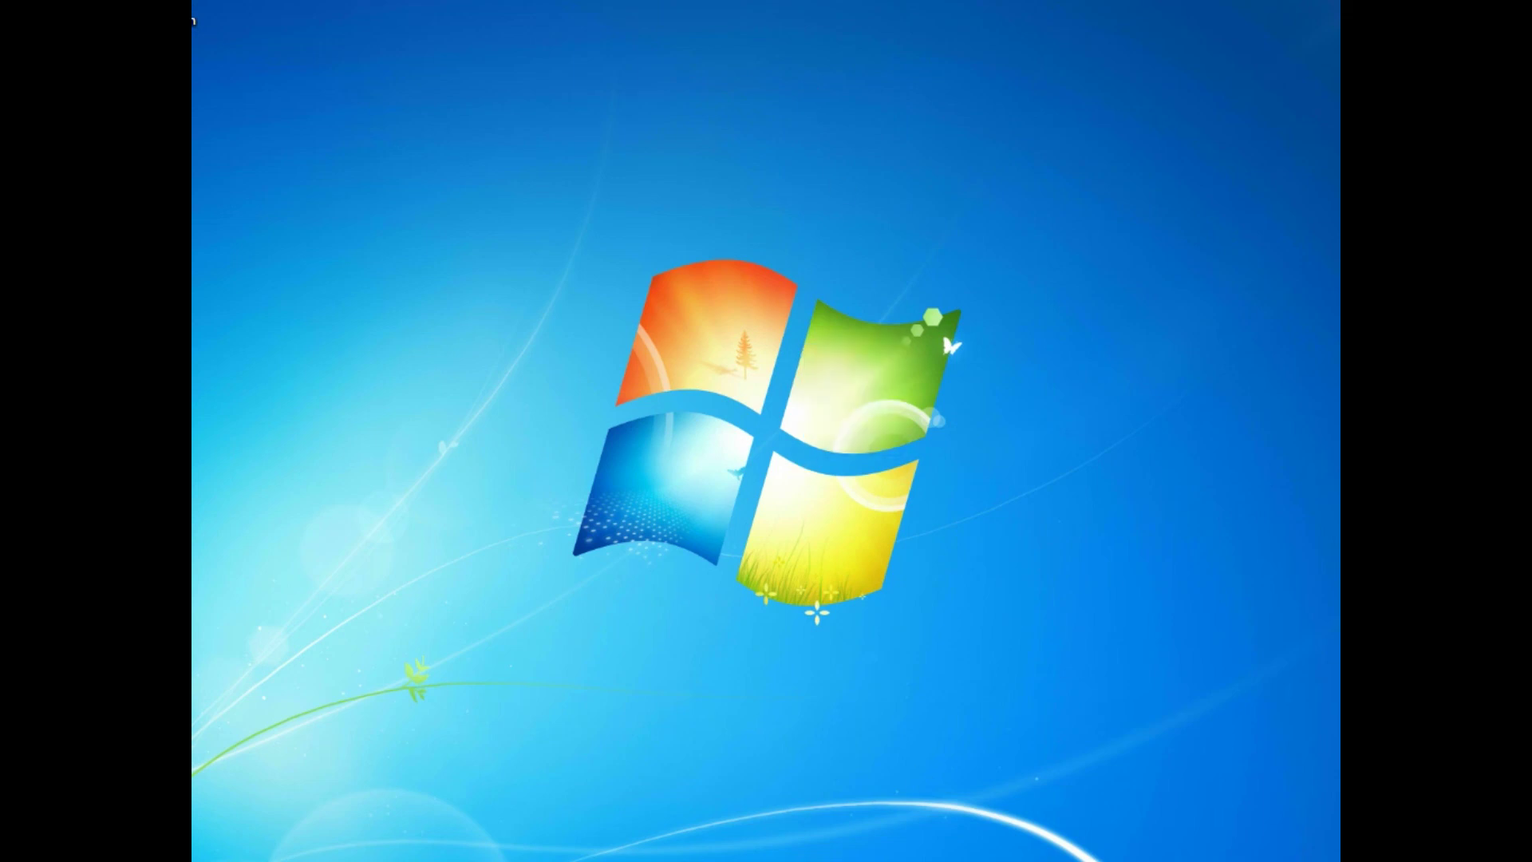
Step: View the taskbar clock's calendar, then look through all programs in the Start menu
{"action": "left_click", "coordinate": [1337, 858]}
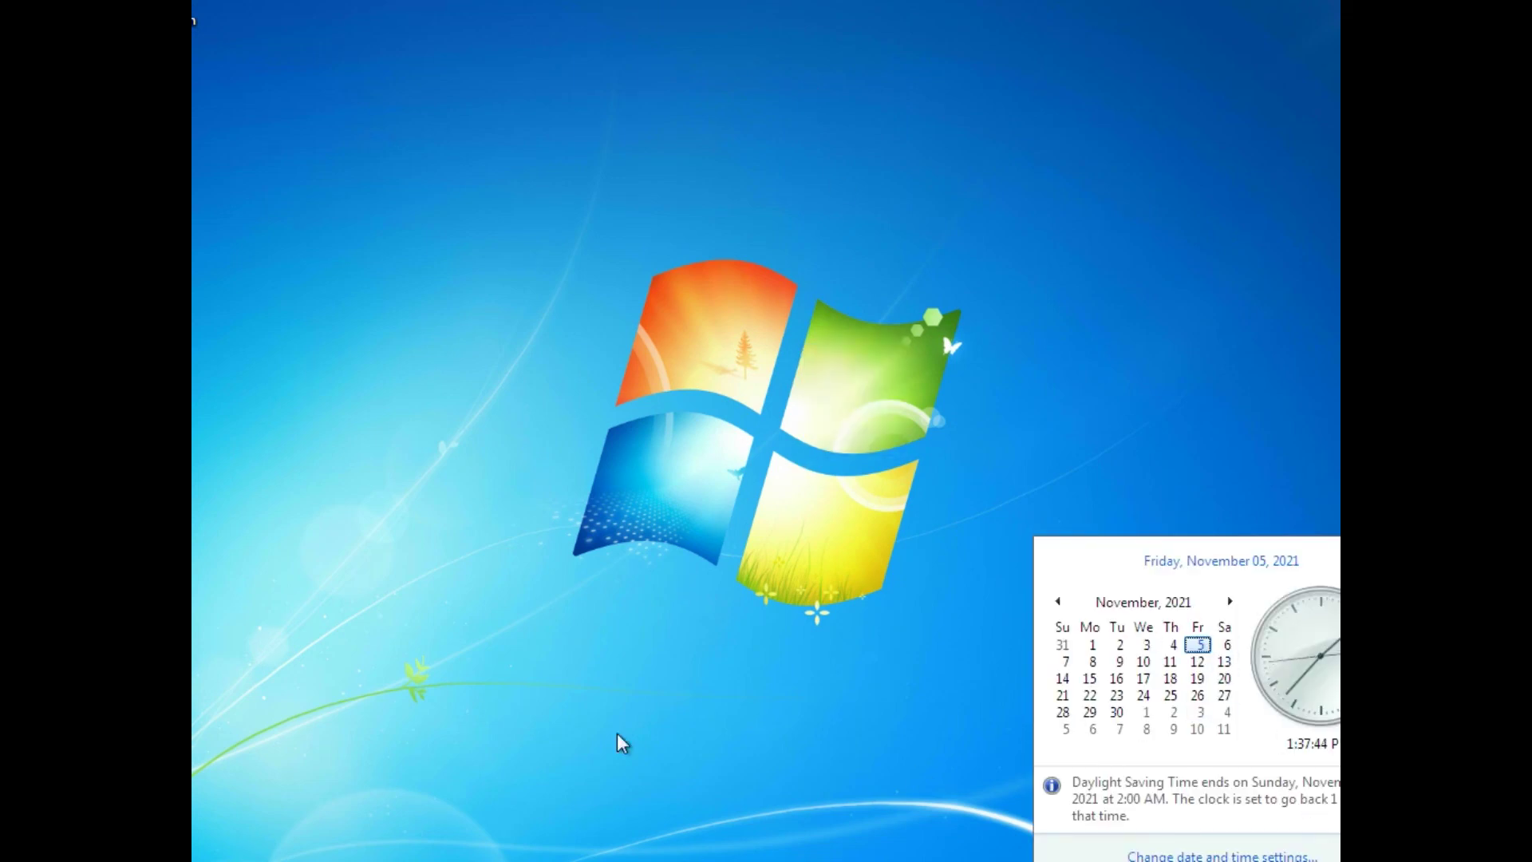
{"action": "left_click", "coordinate": [203, 853]}
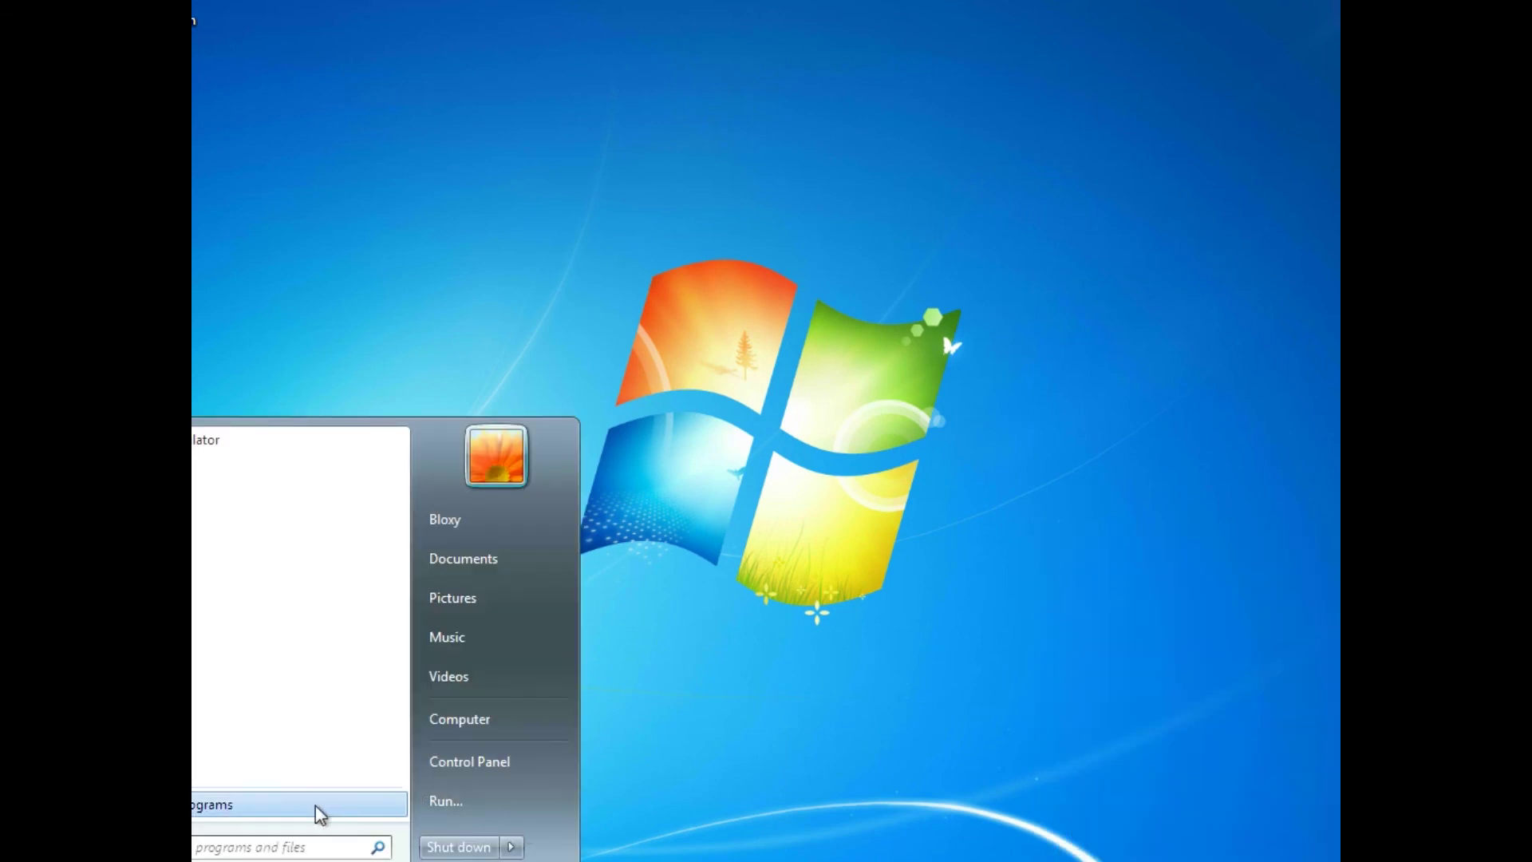
{"action": "left_click", "coordinate": [342, 813]}
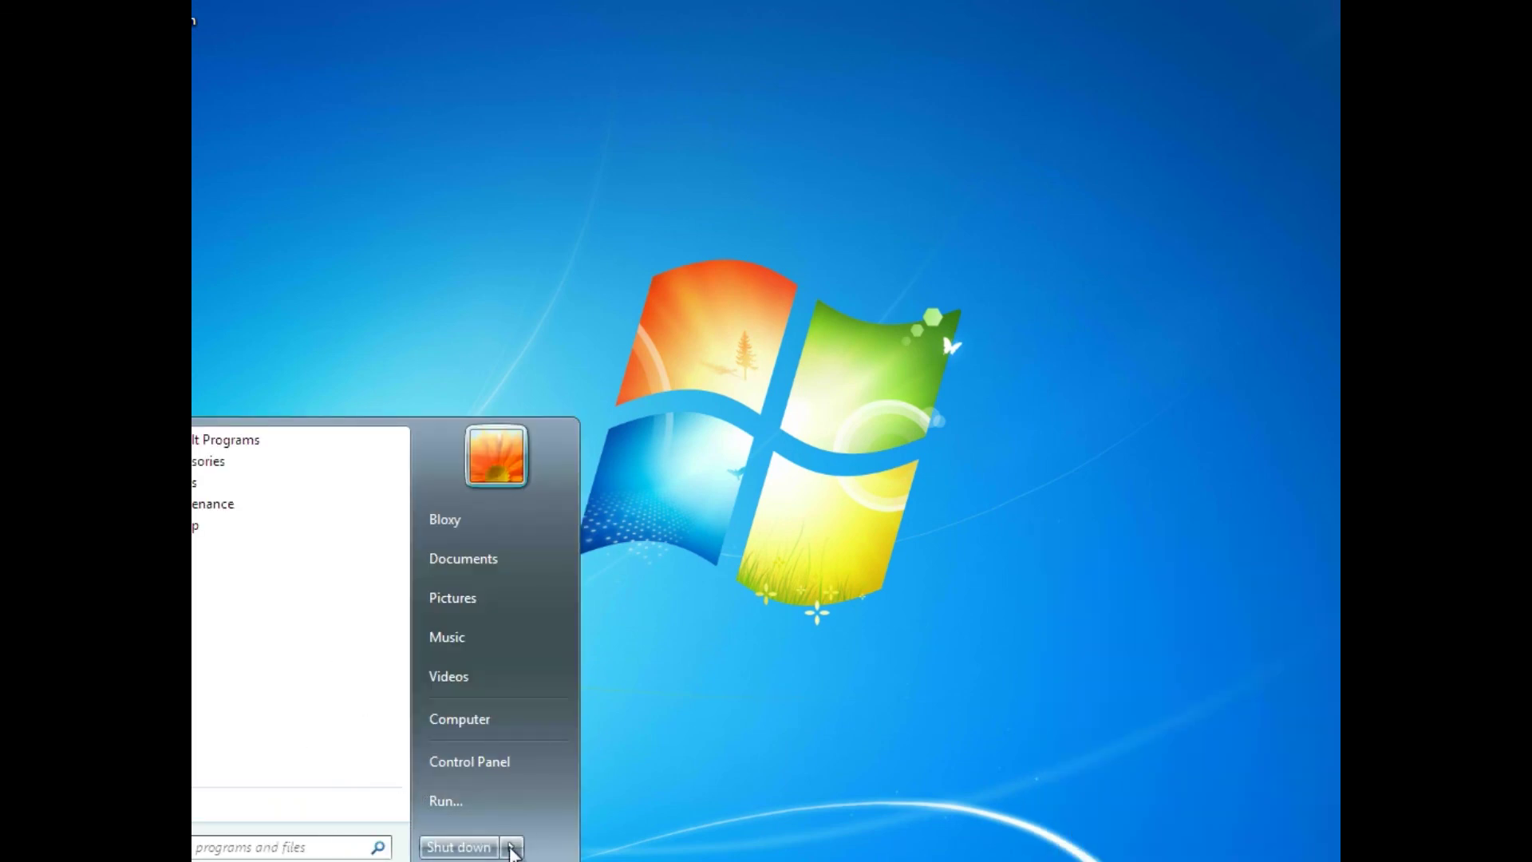
{"action": "mouse_move", "coordinate": [510, 846]}
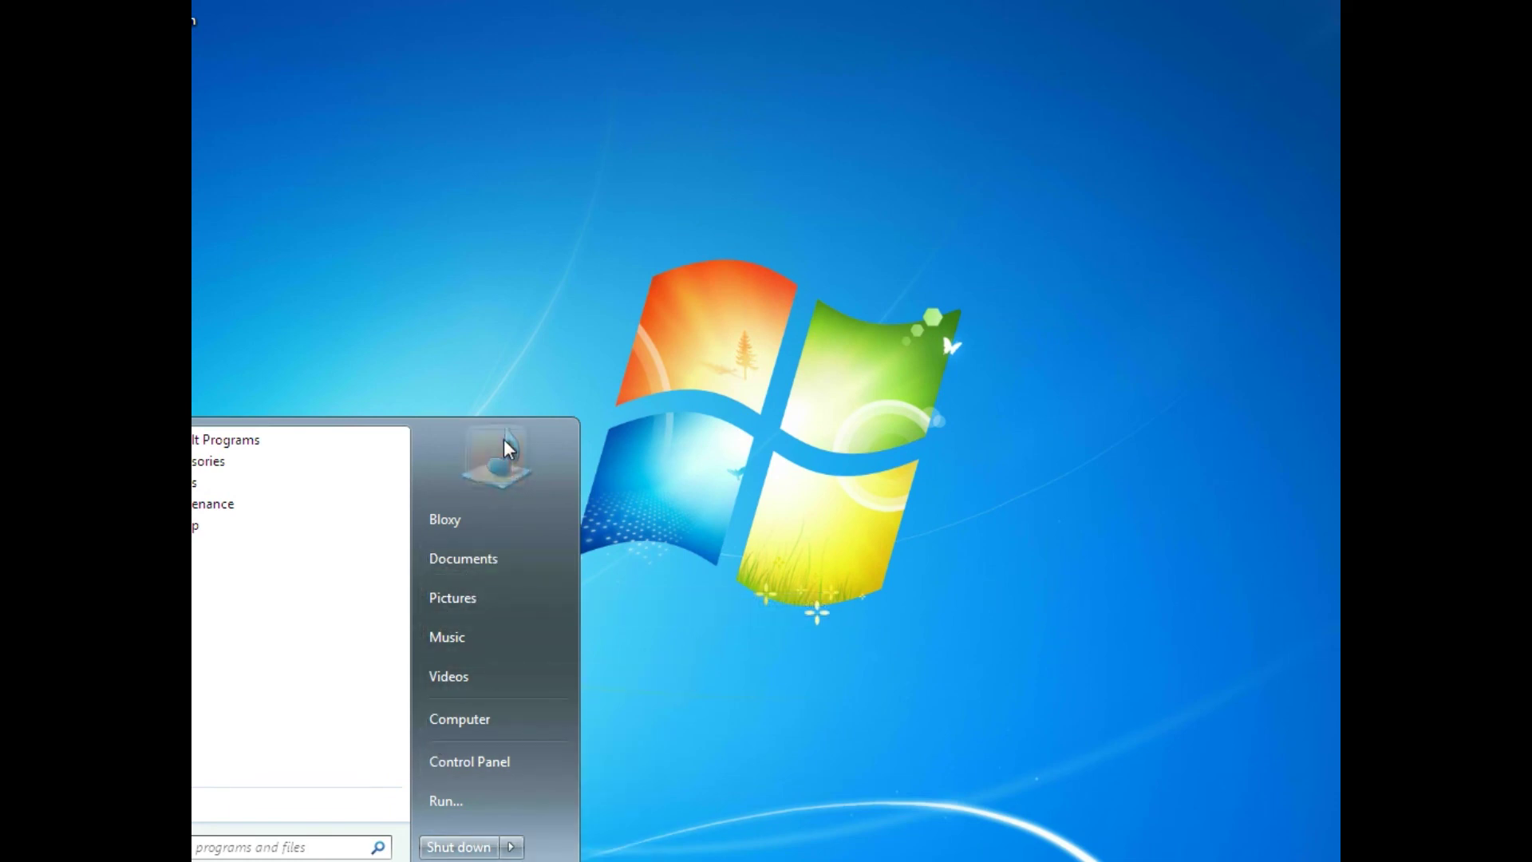
Step: Open the picture settings of the current user account and browse the Pictures library for more pictures
{"action": "left_click", "coordinate": [514, 457]}
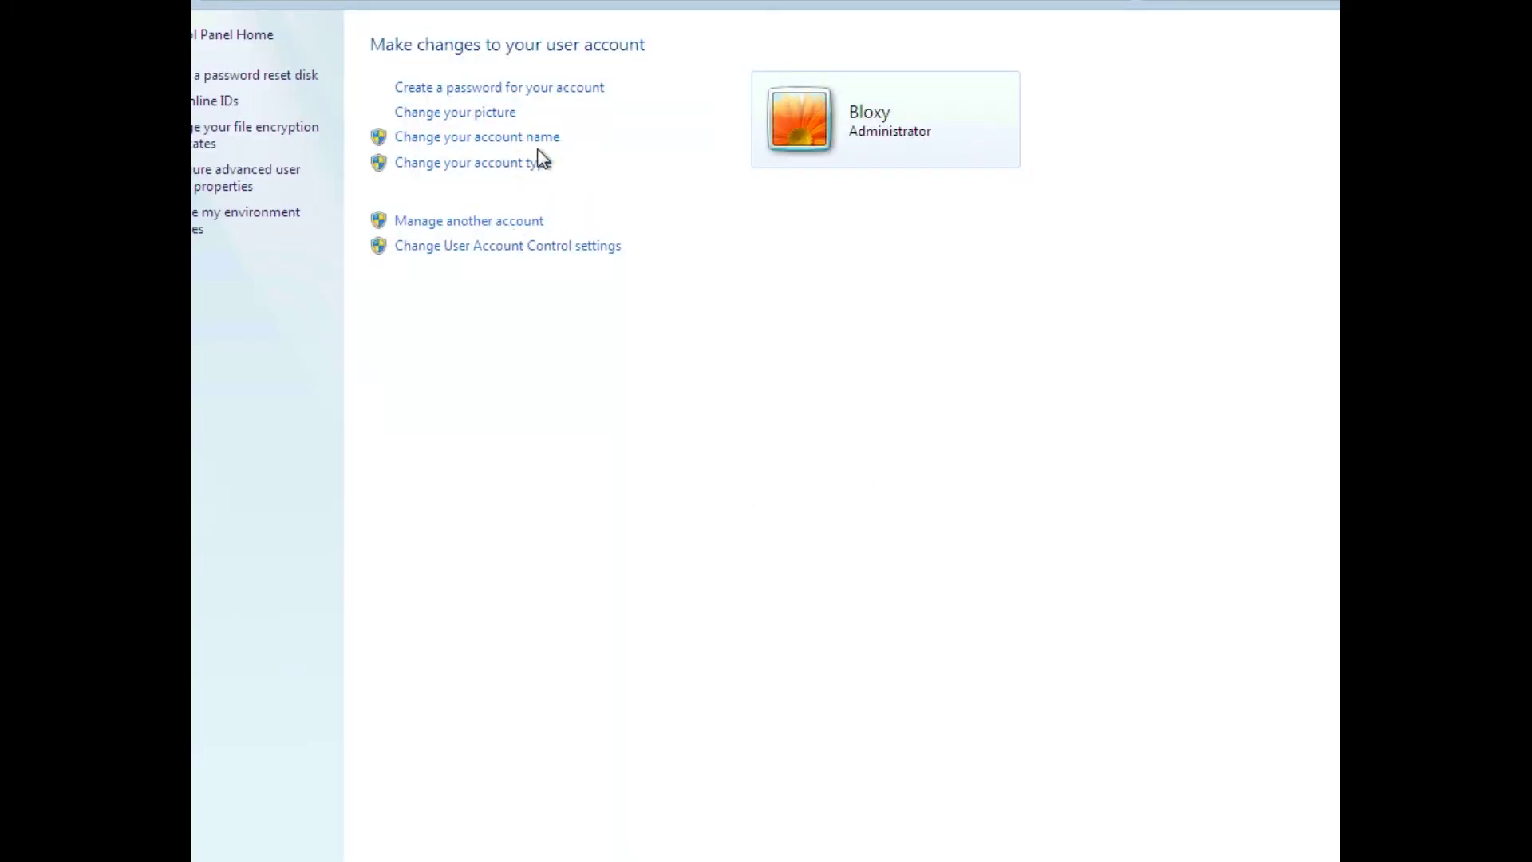
{"action": "left_click", "coordinate": [483, 113]}
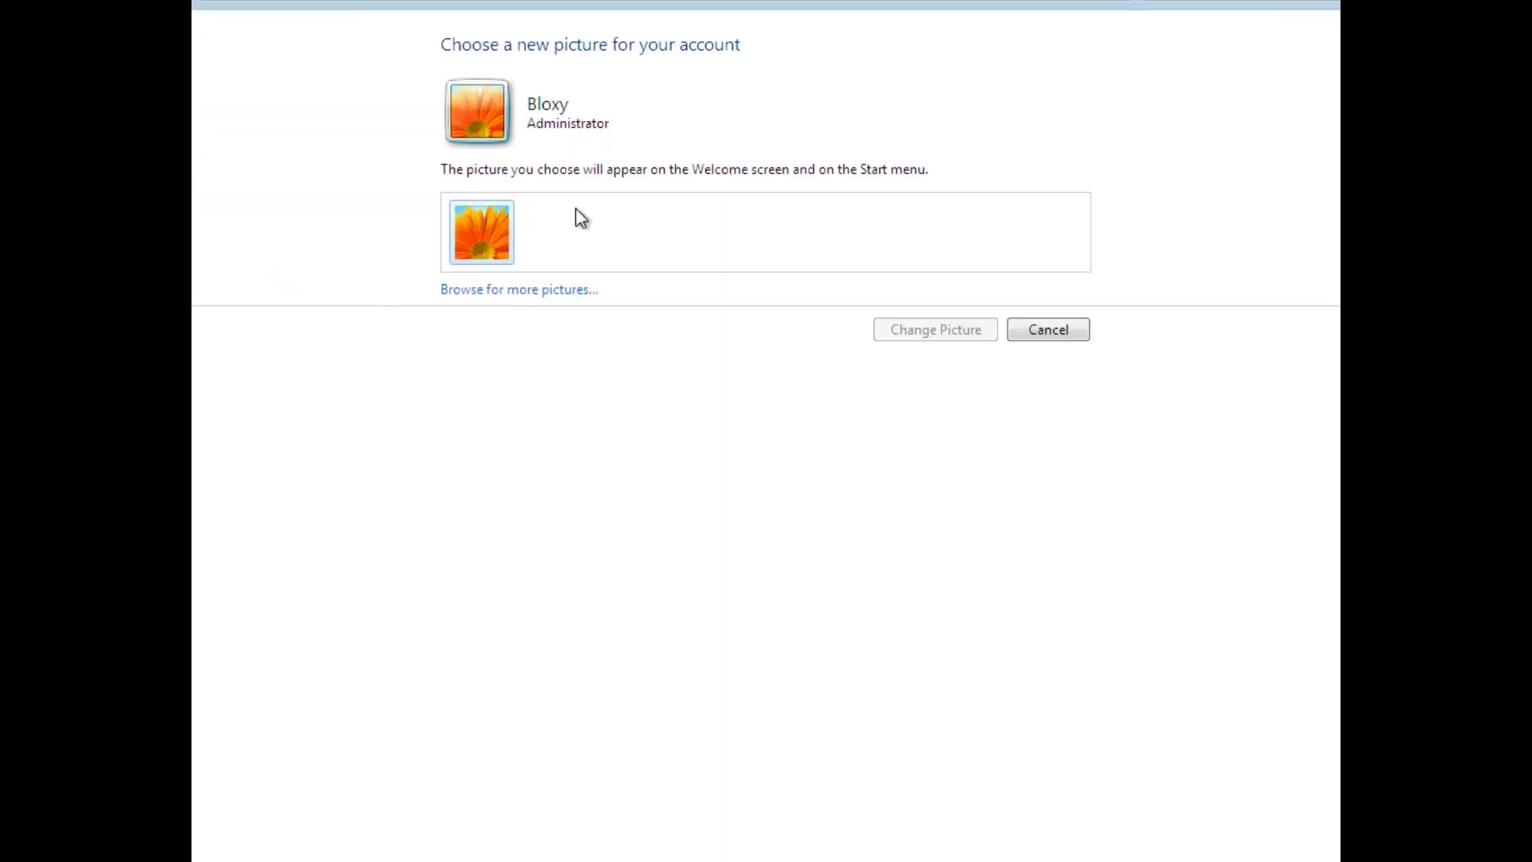
{"action": "left_click", "coordinate": [514, 289]}
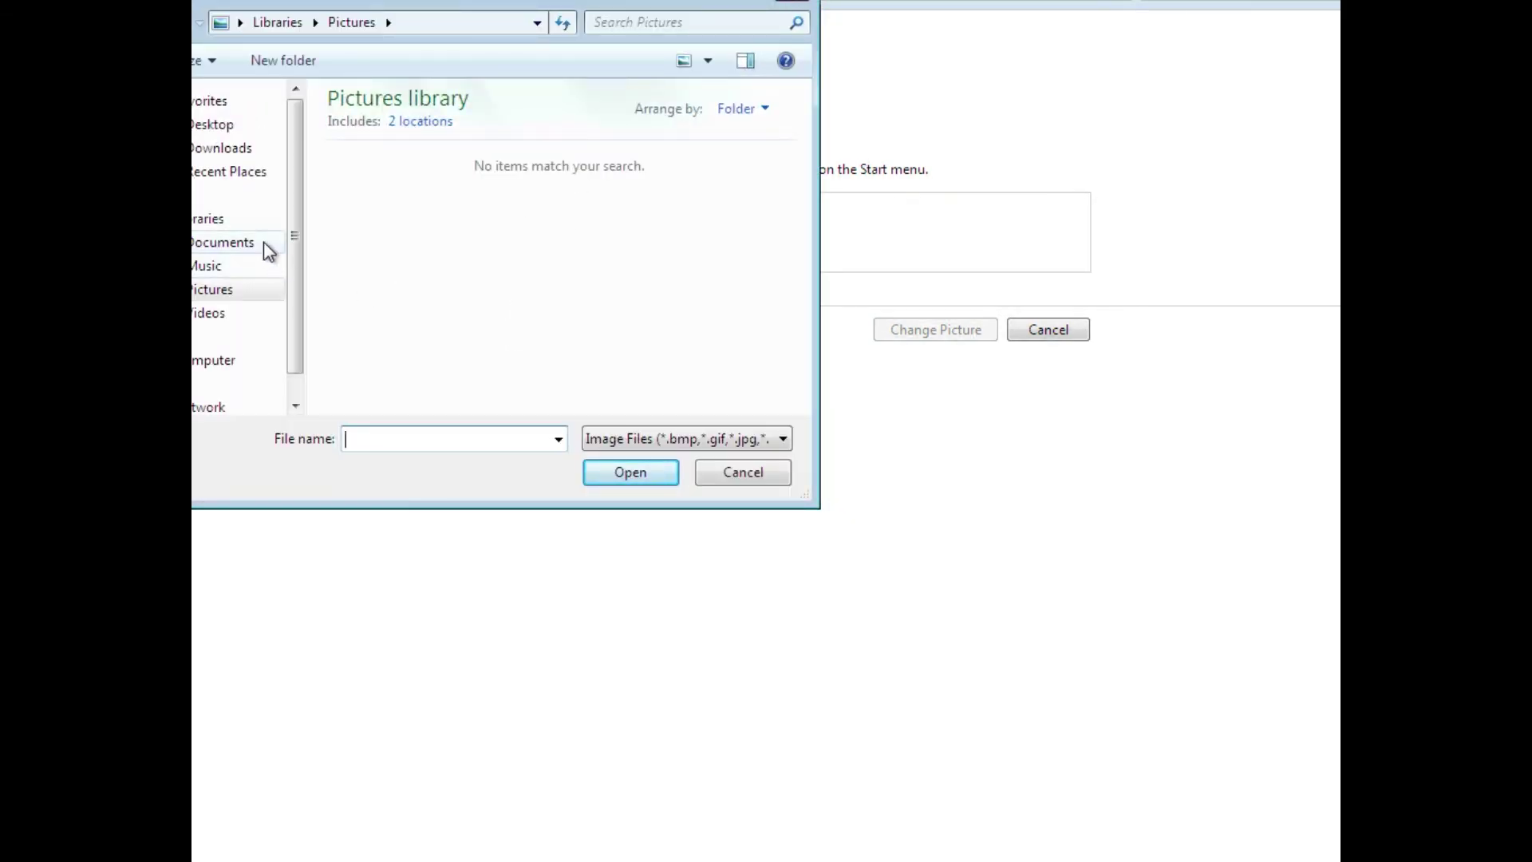
{"action": "left_click", "coordinate": [198, 290]}
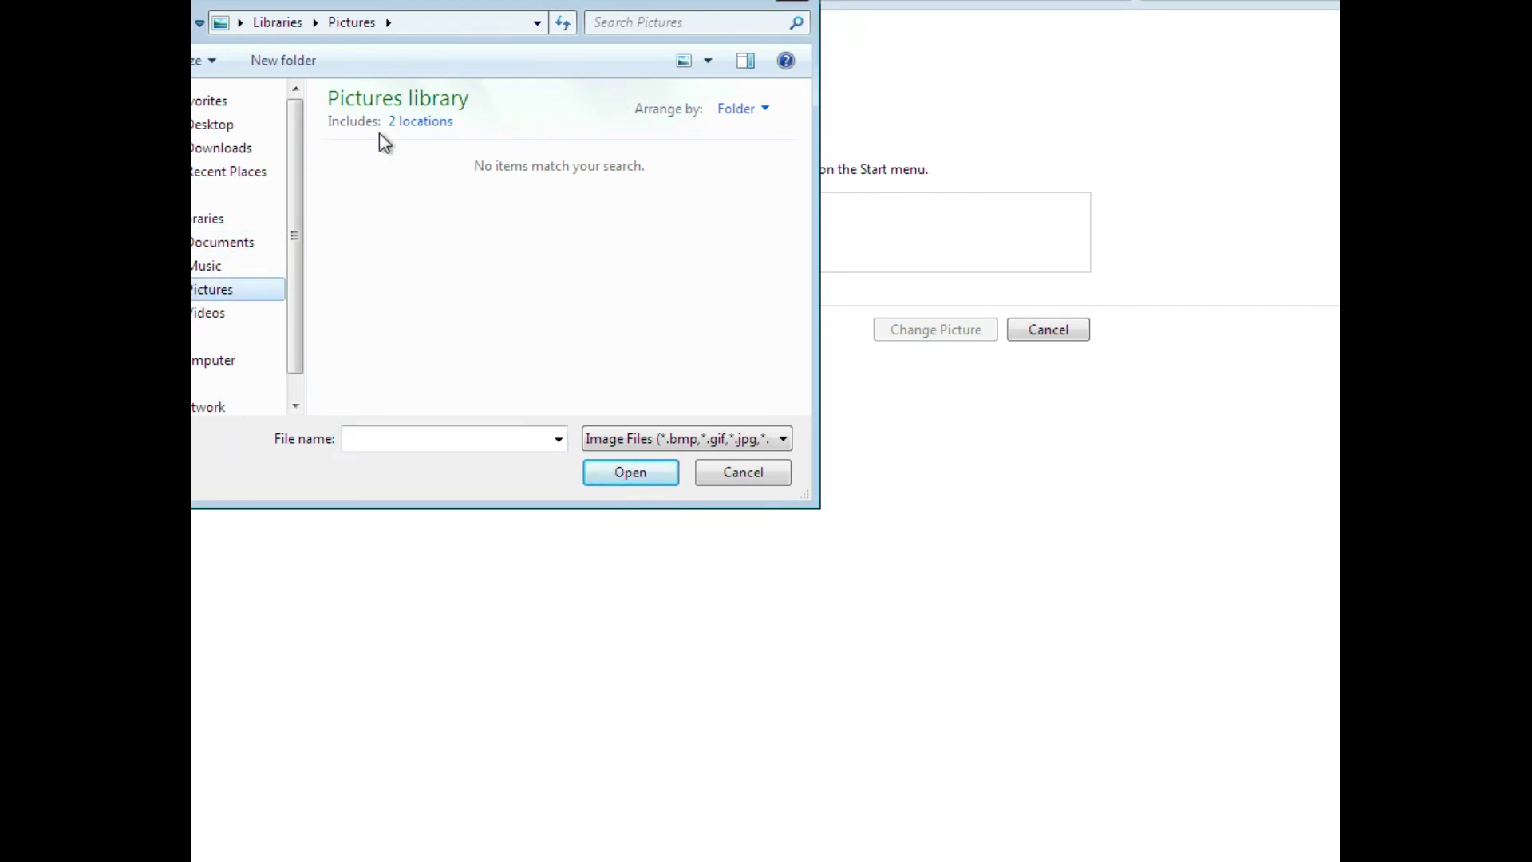
Step: Check the Public Pictures and My Pictures locations of the Pictures library, and leave without changing them
{"action": "left_click", "coordinate": [416, 123]}
{"action": "left_click", "coordinate": [625, 380]}
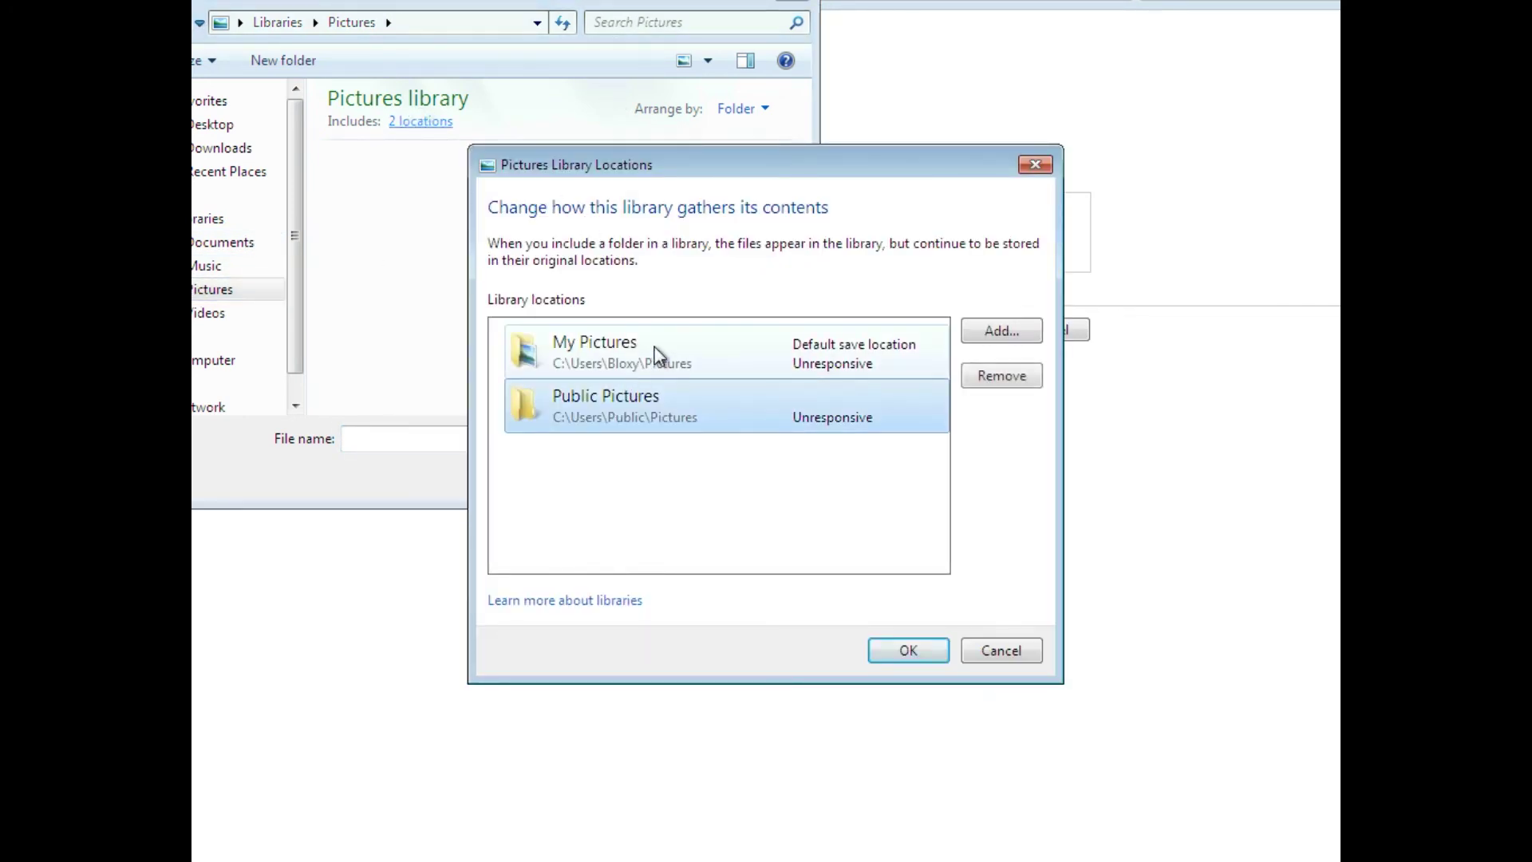
{"action": "left_click", "coordinate": [657, 349]}
{"action": "left_click", "coordinate": [1034, 162]}
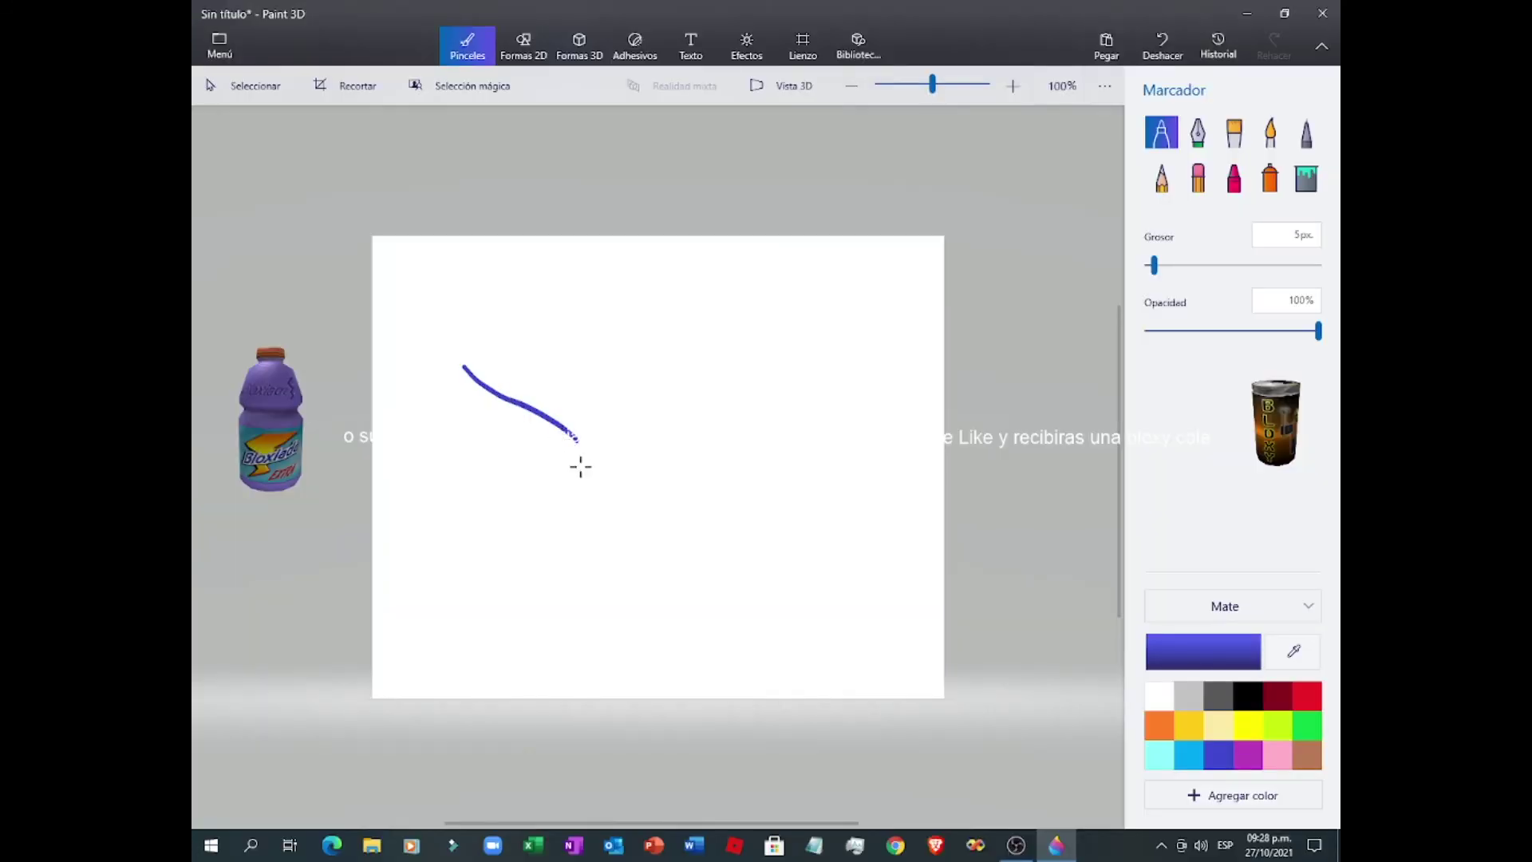
Step: In Paint 3D, draw a 5 px indigo marker stroke on the canvas and fill the canvas with the same colour
{"action": "left_click_drag", "start_coordinate": [493, 387], "coordinate": [583, 476]}
{"action": "left_click", "coordinate": [1306, 177]}
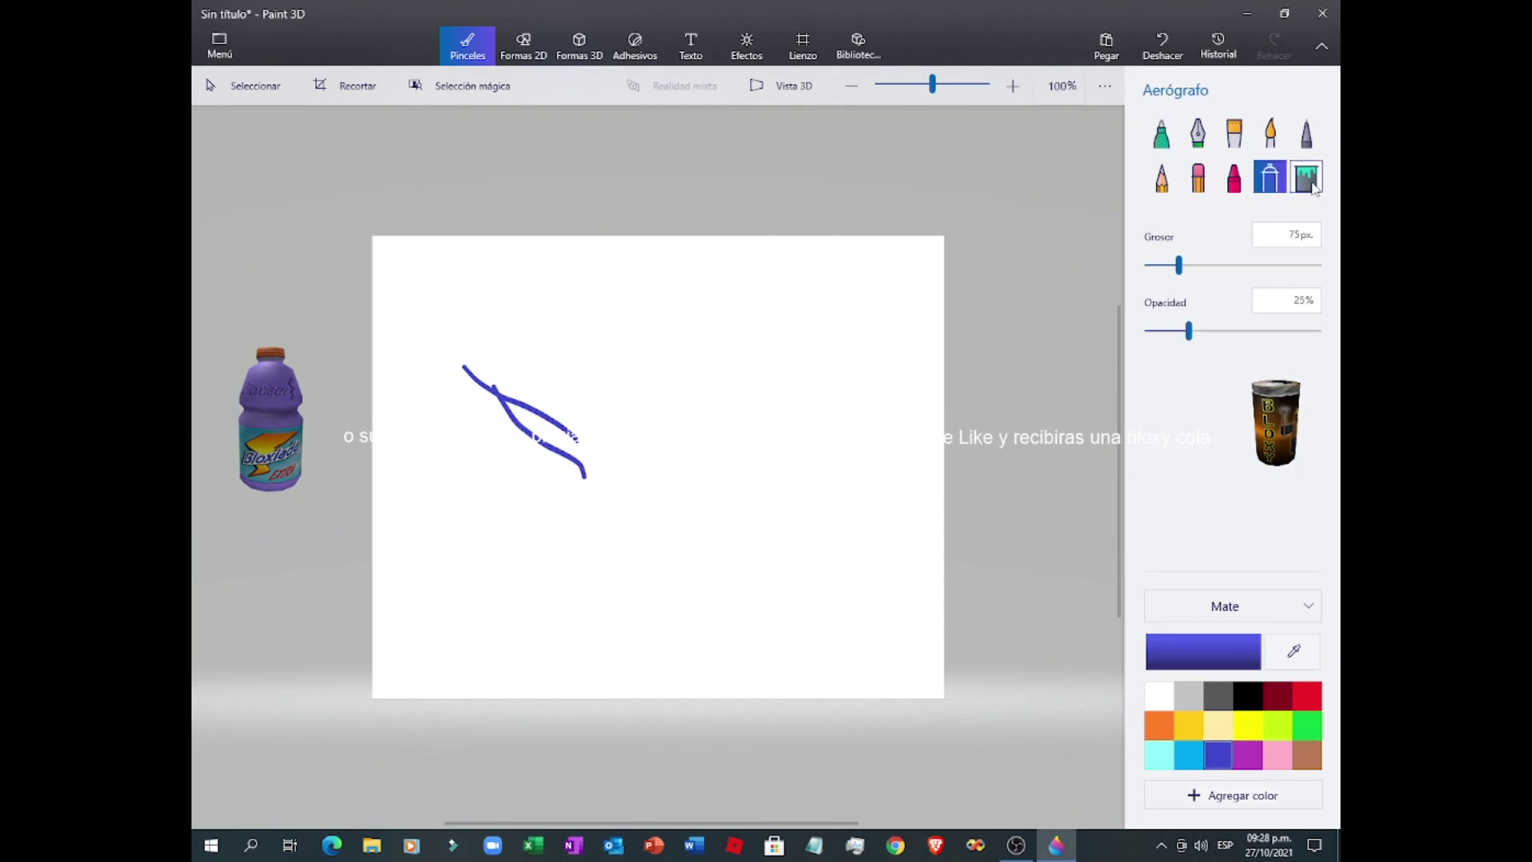
{"action": "left_click", "coordinate": [738, 489]}
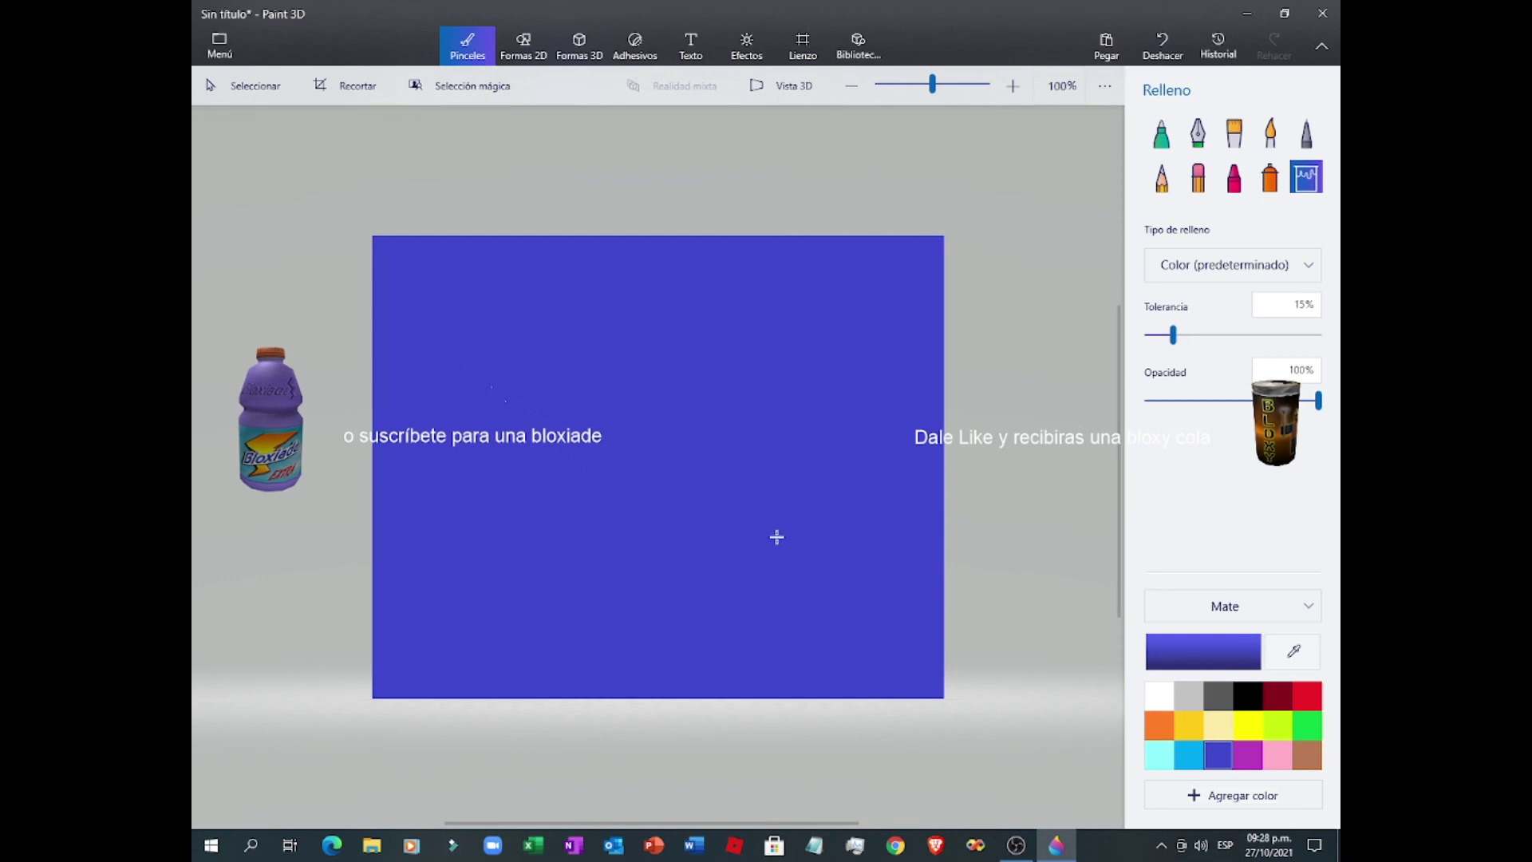
Step: Draw a narrow, vertically stretched indigo 3D sphere with matte finish over the canvas's lower-right corner
{"action": "left_click", "coordinate": [523, 45]}
{"action": "left_click", "coordinate": [578, 40]}
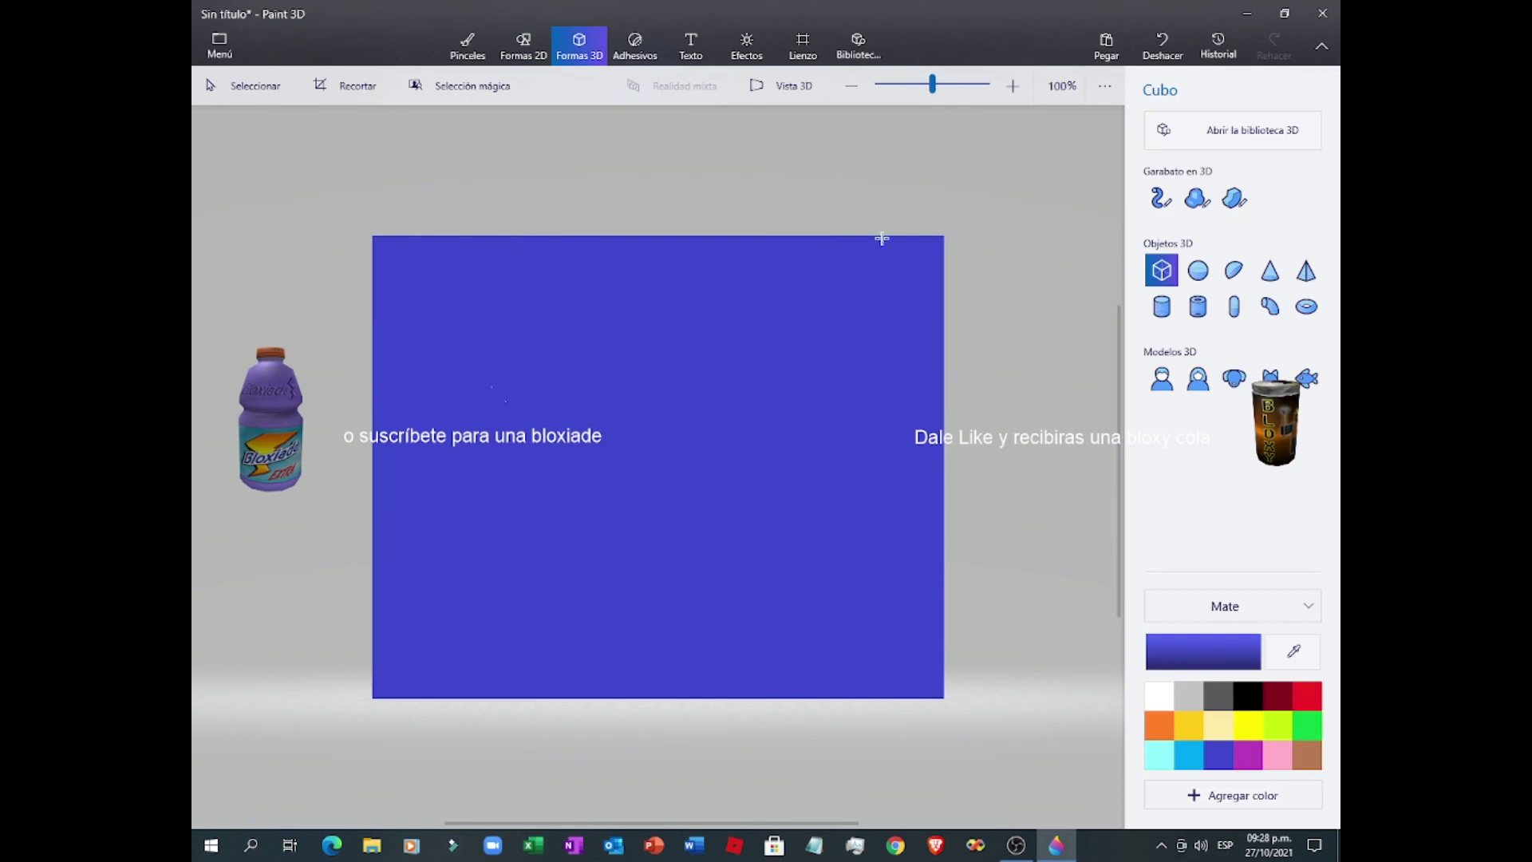
{"action": "left_click", "coordinate": [1197, 271]}
{"action": "mouse_move", "coordinate": [980, 573]}
{"action": "left_mouse_down"}
{"action": "mouse_move", "coordinate": [924, 664]}
{"action": "mouse_move", "coordinate": [929, 729]}
{"action": "left_mouse_up"}
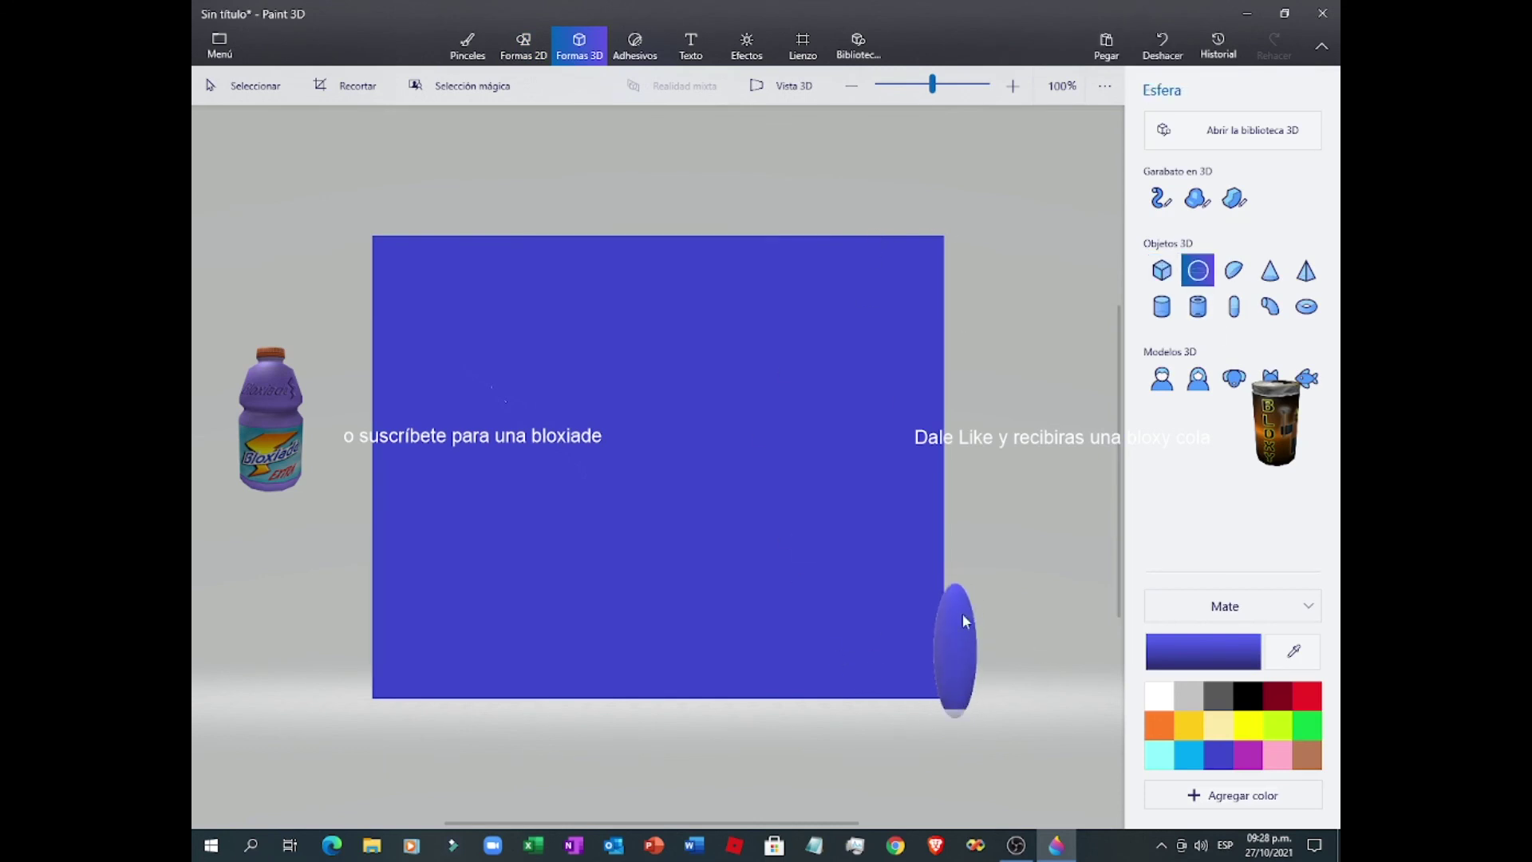